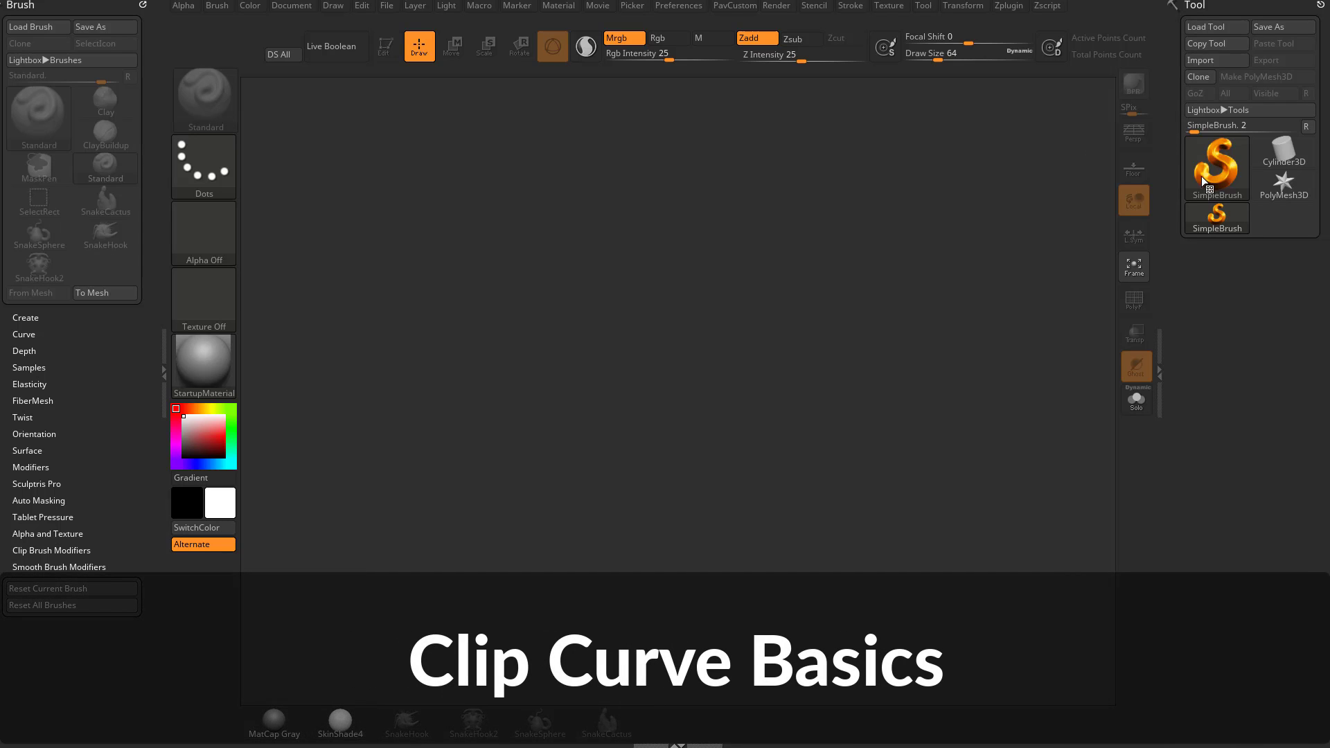
Close the LightBox project browser and choose the Sphere3D tool.
{"action": "left_click", "coordinate": [1201, 176]}
{"action": "key", "text": "comma"}
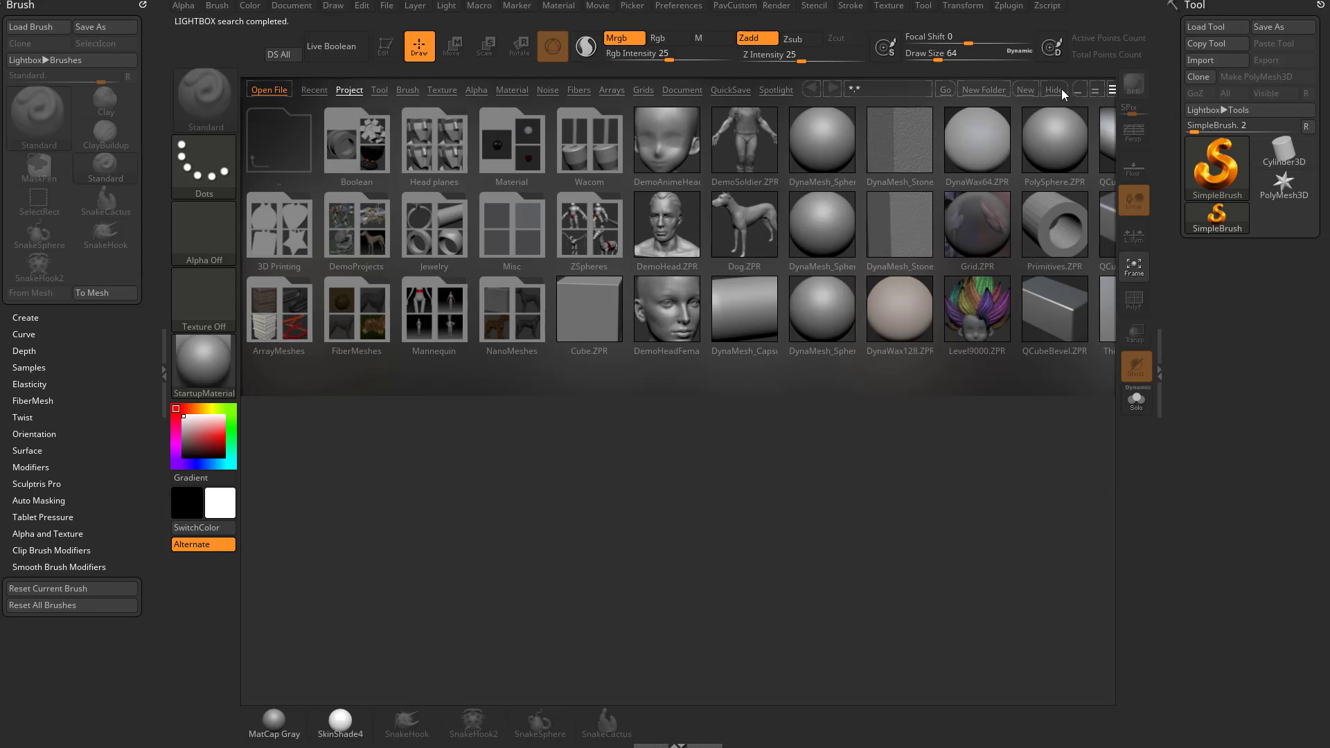
{"action": "left_click", "coordinate": [1053, 89]}
{"action": "left_click", "coordinate": [1217, 166]}
{"action": "left_click", "coordinate": [538, 228]}
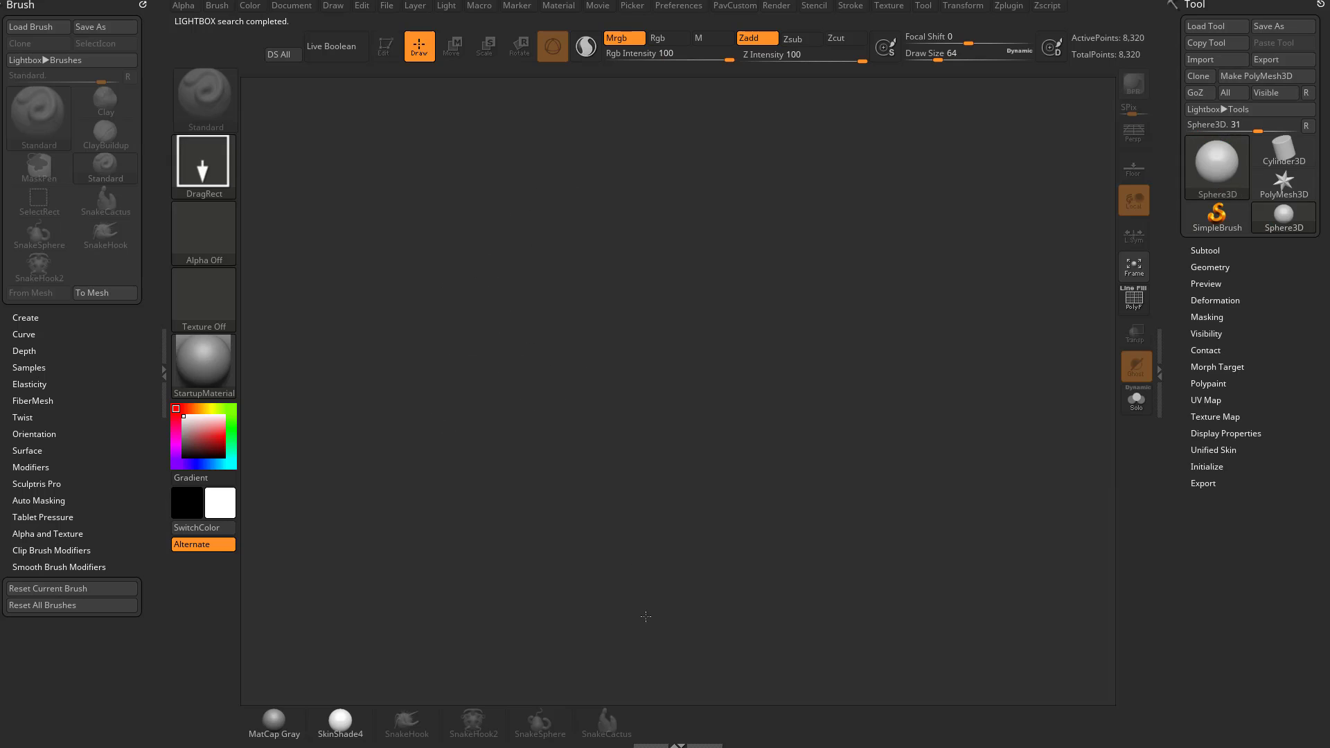
Draw a sphere on the canvas, make it an editable PolyMesh3D and show its wireframe with PolyFrame.
{"action": "left_click_drag", "start_coordinate": [595, 384], "coordinate": [565, 513]}
{"action": "left_click", "coordinate": [385, 47]}
{"action": "left_click", "coordinate": [1239, 78]}
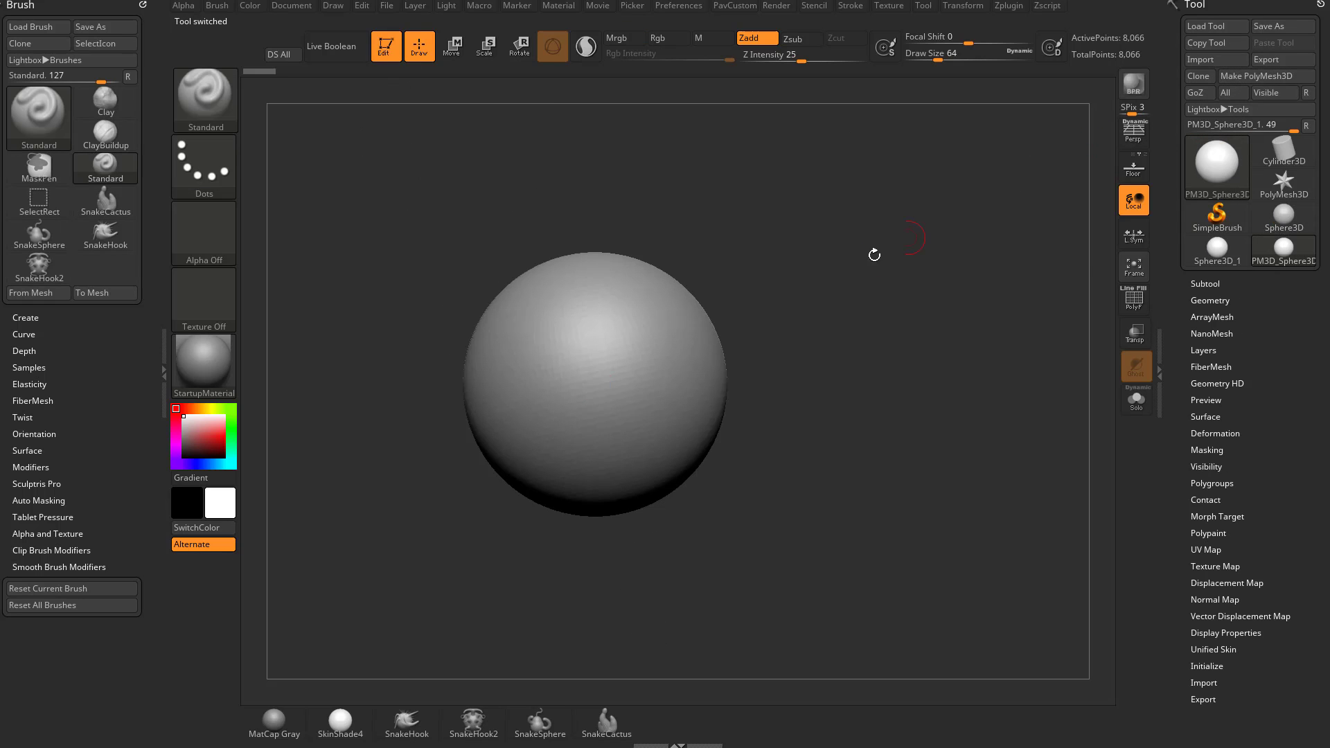
{"action": "mouse_move", "coordinate": [933, 295]}
{"action": "left_mouse_down", "text": "alt"}
{"action": "mouse_move", "coordinate": [969, 327]}
{"action": "mouse_move", "coordinate": [892, 273]}
{"action": "mouse_move", "coordinate": [925, 296]}
{"action": "left_mouse_up", "text": "alt"}
{"action": "left_click", "coordinate": [1131, 300]}
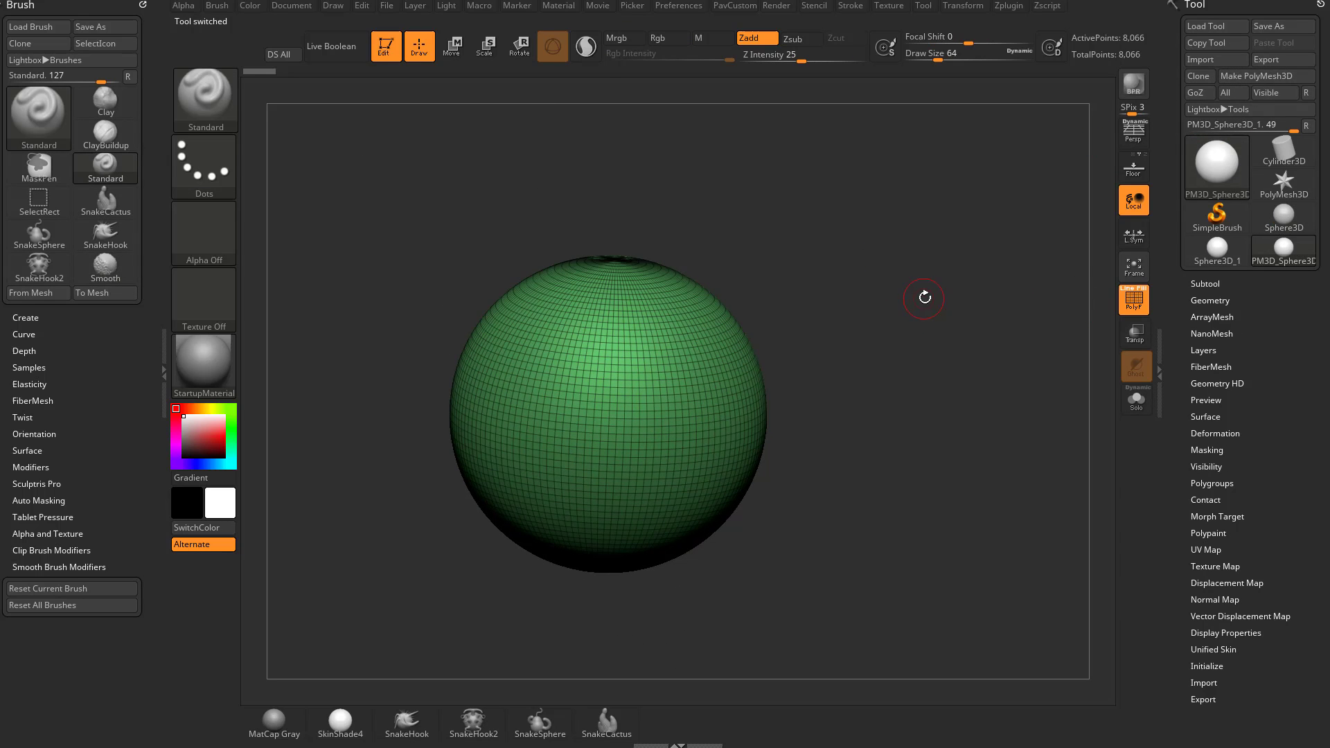
Review the available clip, slice and trim brushes and choose the ClipCurve brush.
{"action": "key", "text": "ctrl+shift"}
{"action": "left_click", "coordinate": [202, 104]}
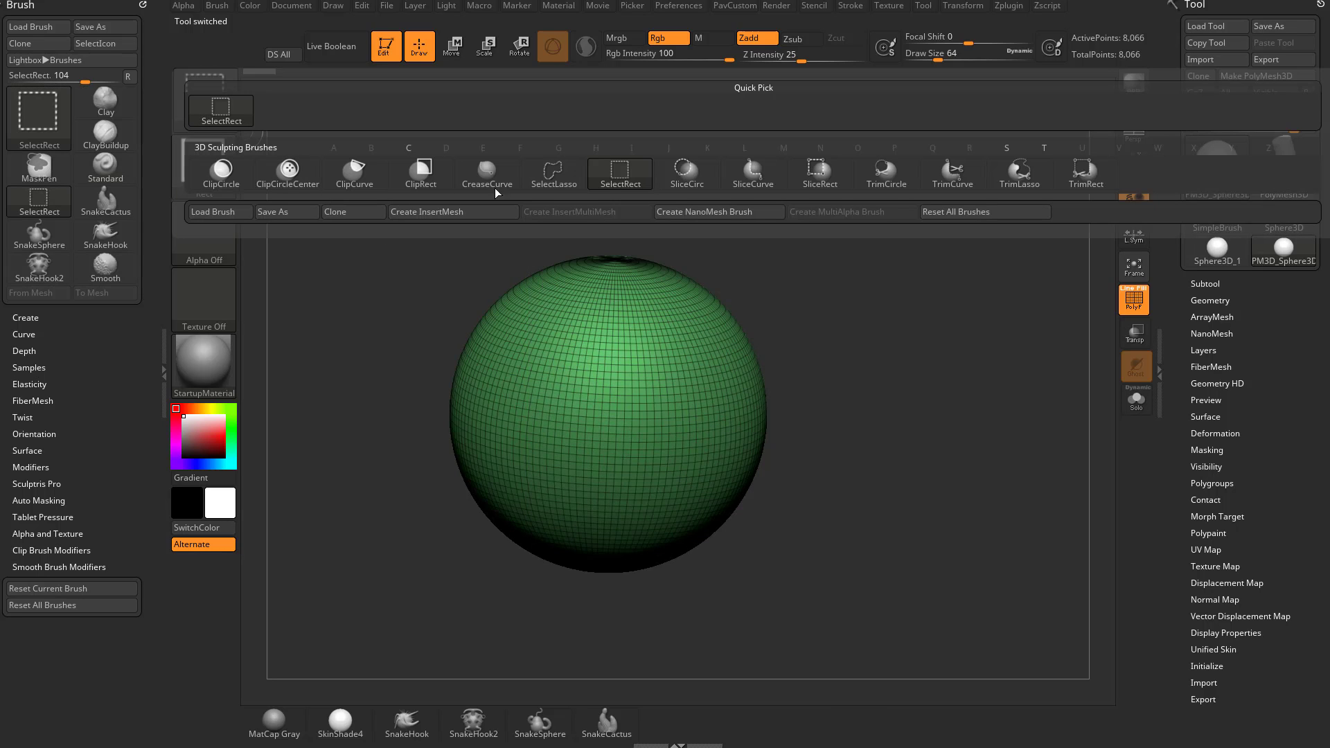
{"action": "mouse_move", "coordinate": [604, 184]}
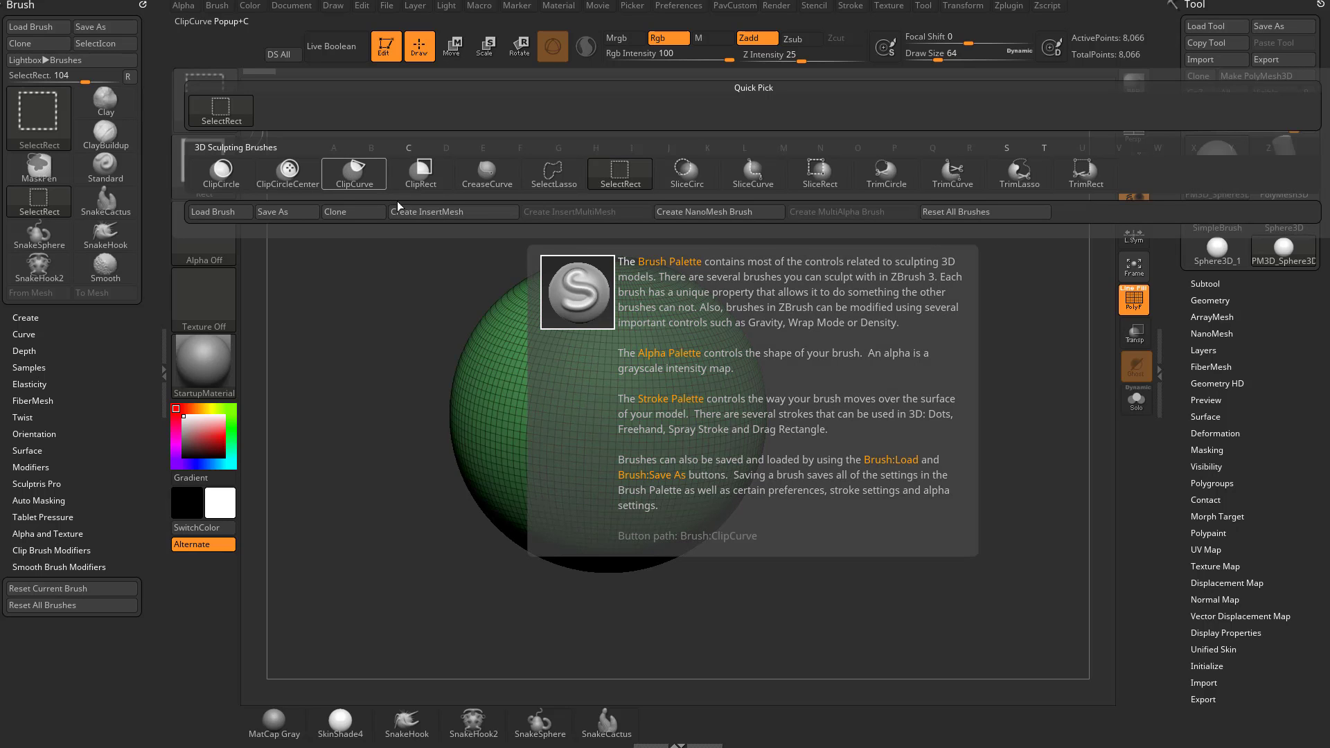
{"action": "mouse_move", "coordinate": [909, 184]}
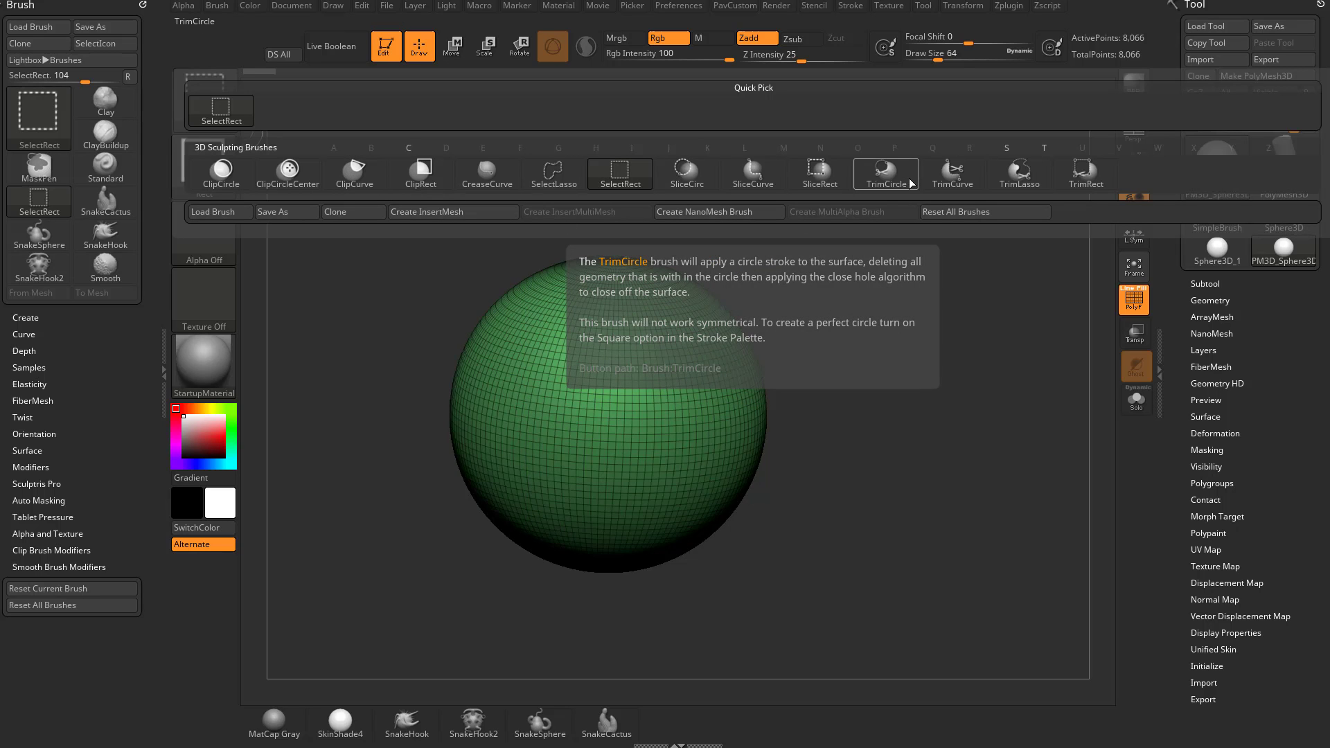
{"action": "mouse_move", "coordinate": [436, 185]}
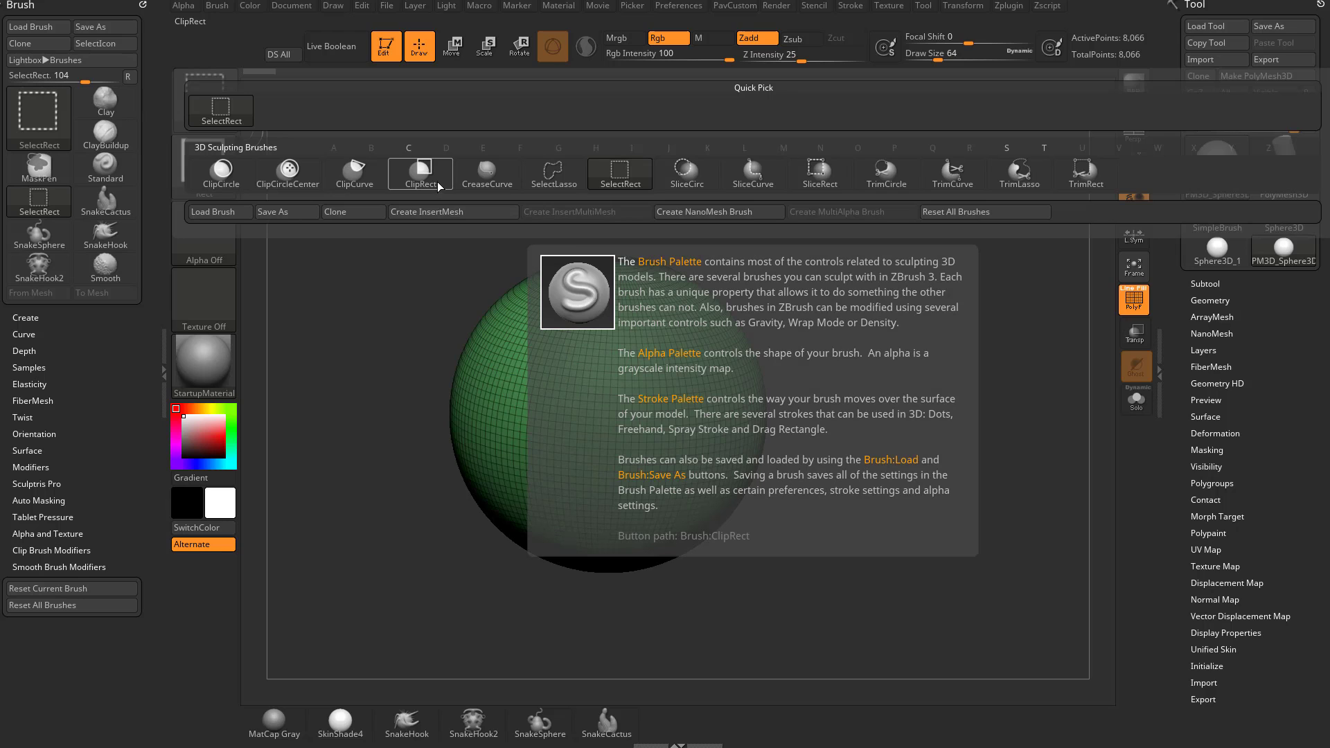
{"action": "mouse_move", "coordinate": [355, 166]}
{"action": "left_click", "coordinate": [221, 106], "text": "ctrl+shift"}
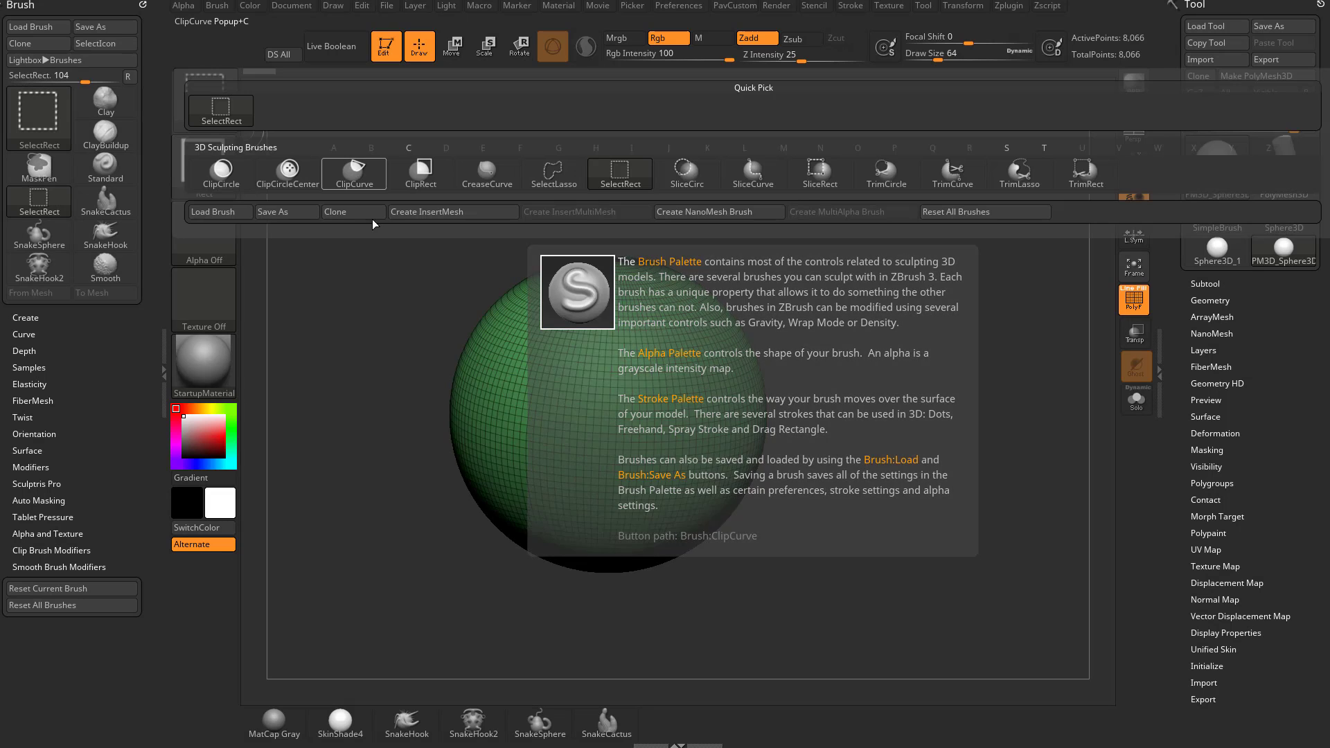
{"action": "left_click", "coordinate": [363, 182]}
{"action": "mouse_move", "coordinate": [781, 231]}
{"action": "left_mouse_down"}
{"action": "mouse_move", "coordinate": [876, 270]}
{"action": "mouse_move", "coordinate": [876, 229]}
{"action": "left_mouse_up"}
{"action": "key", "text": "ctrl+shift"}
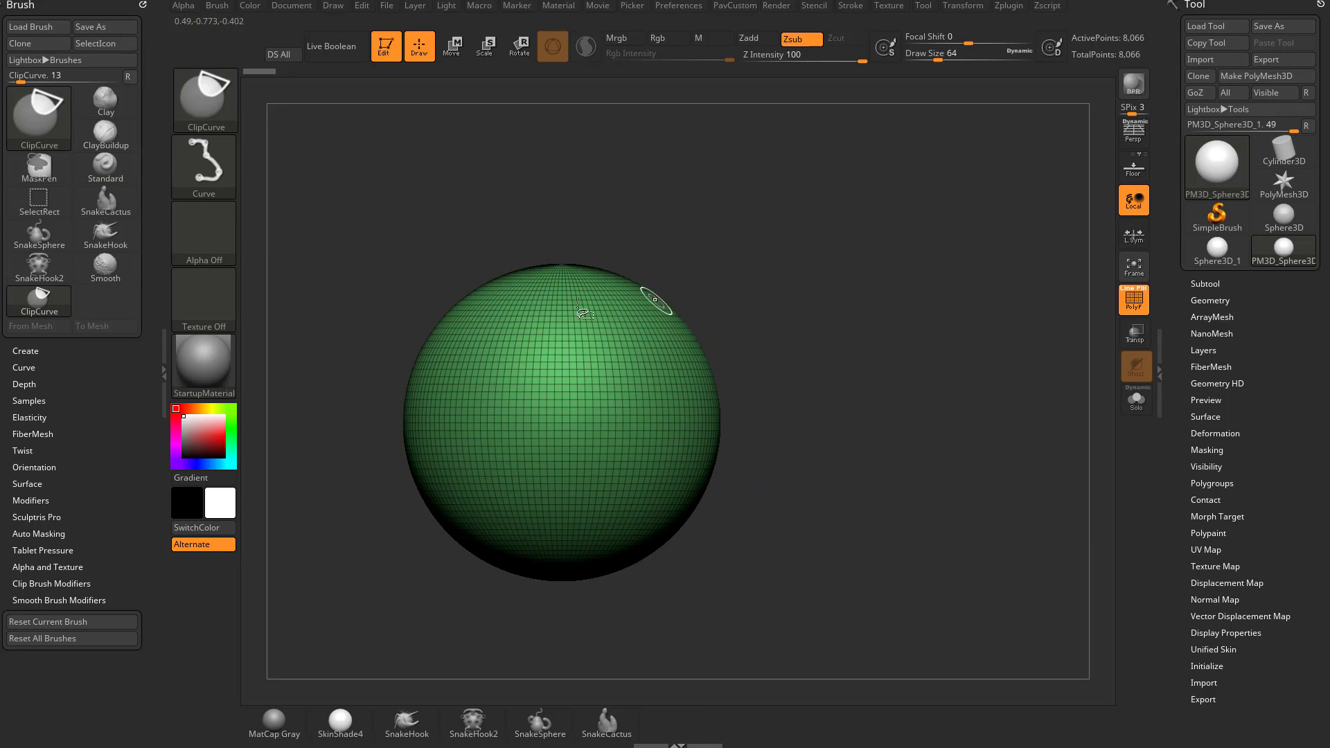
{"action": "mouse_move", "coordinate": [342, 166]}
{"action": "left_mouse_down", "text": "ctrl+shift"}
{"action": "mouse_move", "coordinate": [543, 380]}
{"action": "mouse_move", "coordinate": [733, 261]}
{"action": "mouse_move", "coordinate": [543, 377]}
{"action": "mouse_move", "coordinate": [432, 329]}
{"action": "mouse_move", "coordinate": [424, 270]}
{"action": "mouse_move", "coordinate": [396, 269]}
{"action": "left_mouse_up", "text": "ctrl+shift"}
Set MaskCurve as the masking brush.
{"action": "key", "text": "ctrl"}
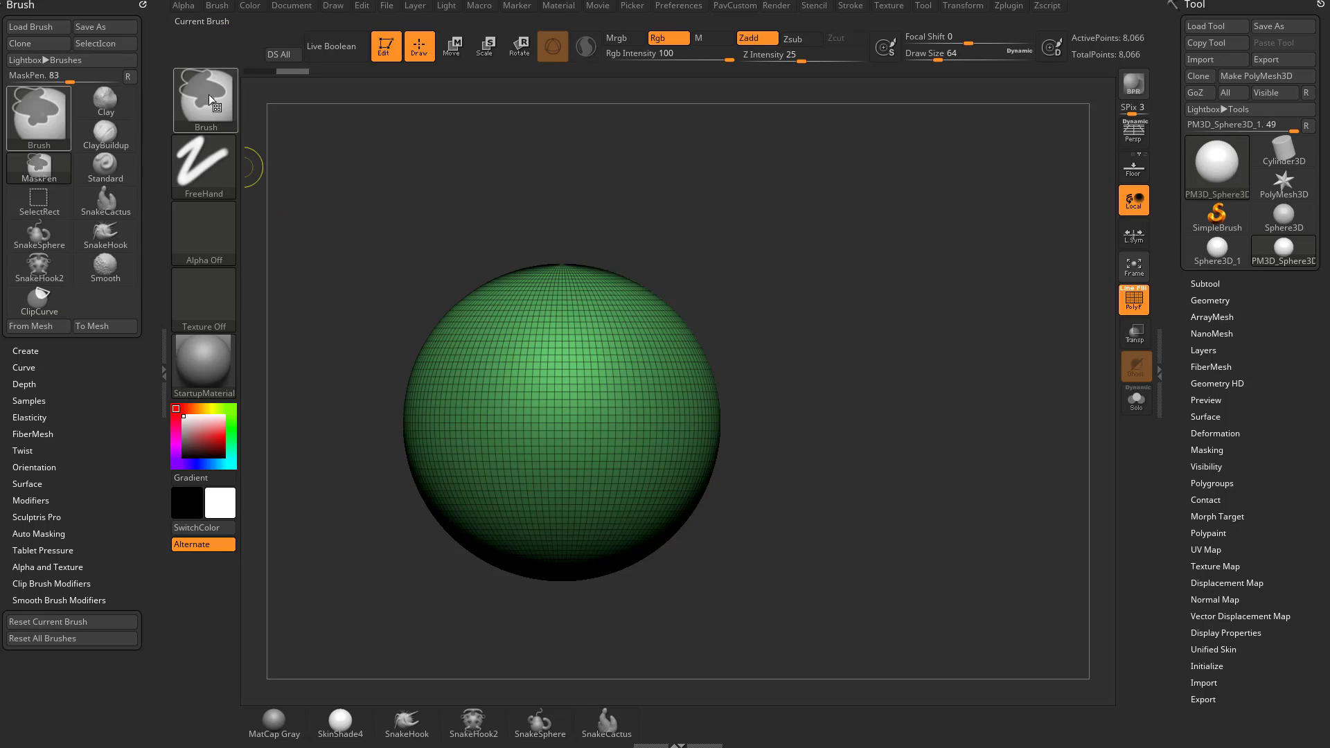
{"action": "left_click", "coordinate": [210, 94], "text": "ctrl"}
{"action": "left_click", "coordinate": [284, 175], "text": "ctrl"}
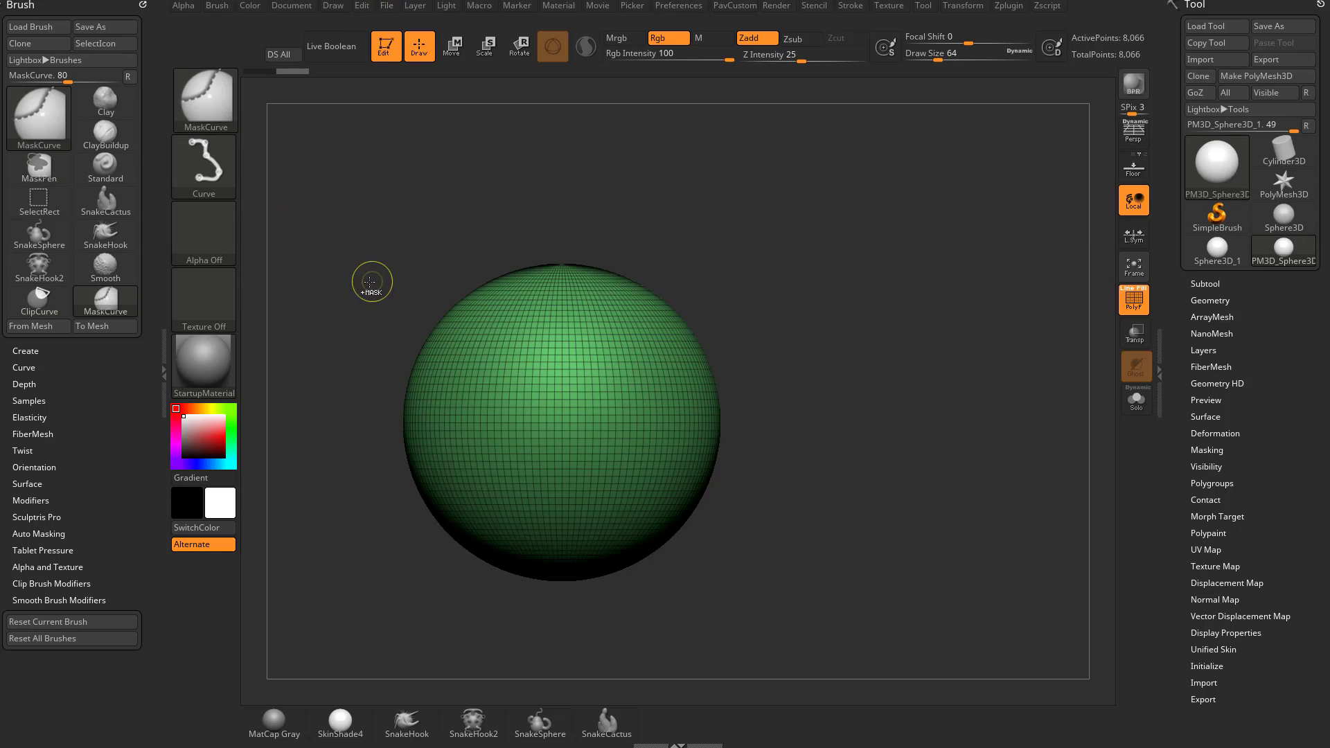
Mask the sphere's upper right side with bent MaskCurve strokes, and clear the mask.
{"action": "mouse_move", "coordinate": [431, 260]}
{"action": "left_mouse_down", "text": "ctrl"}
{"action": "mouse_move", "coordinate": [520, 381]}
{"action": "mouse_move", "coordinate": [572, 406]}
{"action": "mouse_move", "coordinate": [777, 426]}
{"action": "left_mouse_up", "text": "ctrl"}
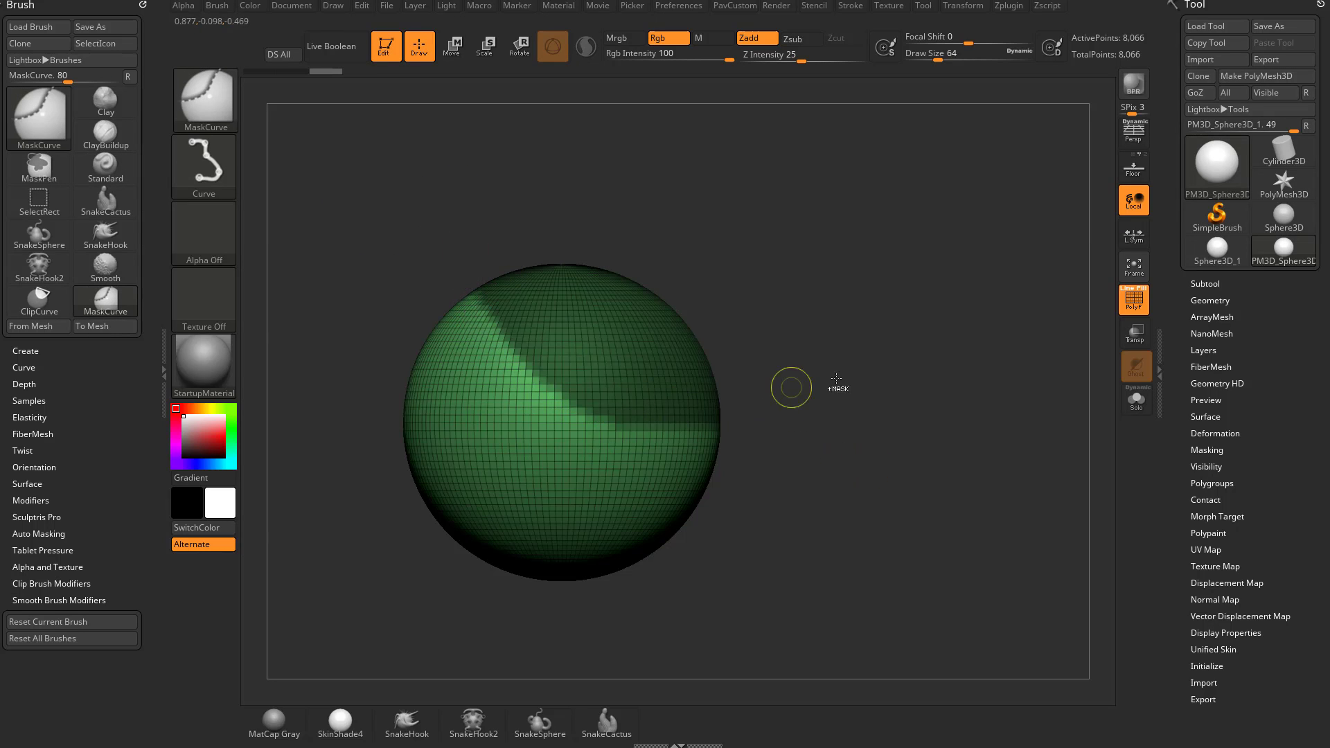
{"action": "mouse_move", "coordinate": [400, 244]}
{"action": "left_mouse_down", "text": "ctrl"}
{"action": "mouse_move", "coordinate": [479, 433]}
{"action": "mouse_move", "coordinate": [596, 450]}
{"action": "mouse_move", "coordinate": [607, 545]}
{"action": "left_mouse_up", "text": "ctrl"}
{"action": "left_click_drag", "start_coordinate": [692, 596], "coordinate": [693, 597], "text": "ctrl"}
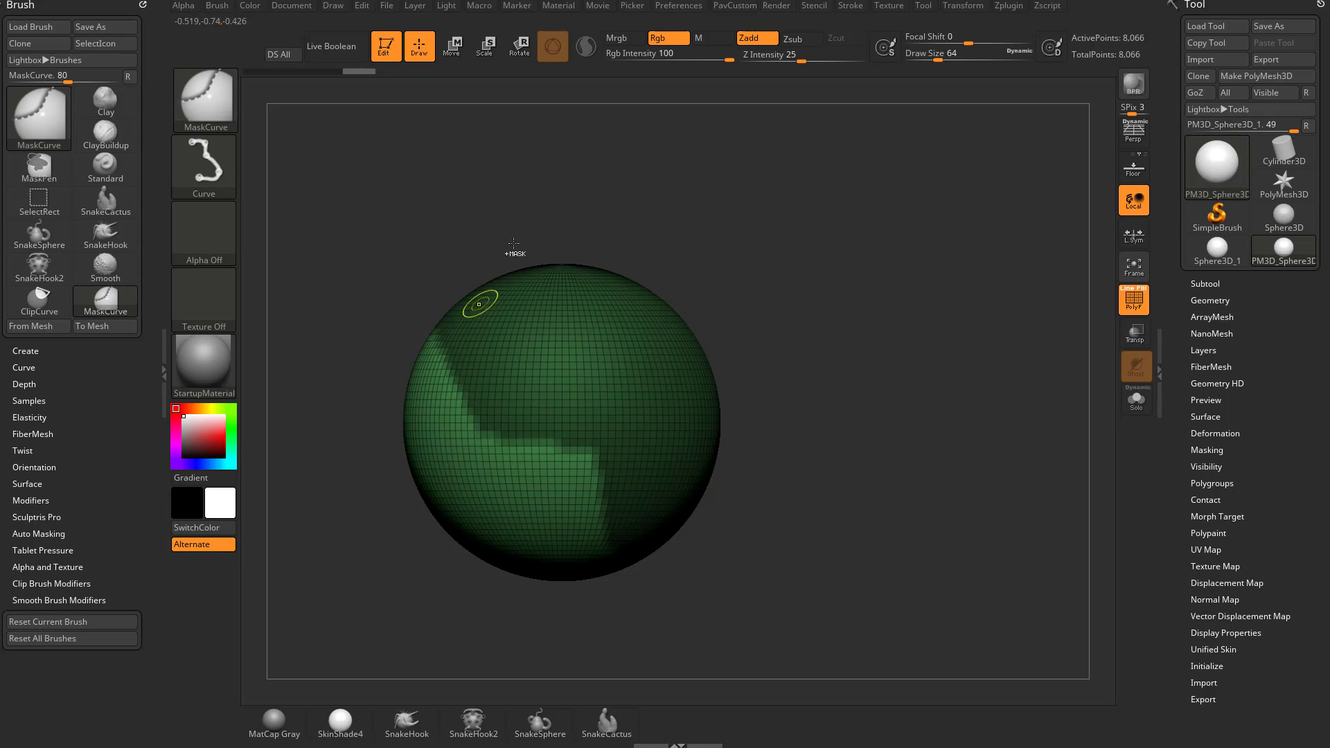
{"action": "left_click_drag", "start_coordinate": [858, 406], "coordinate": [750, 433], "text": "ctrl"}
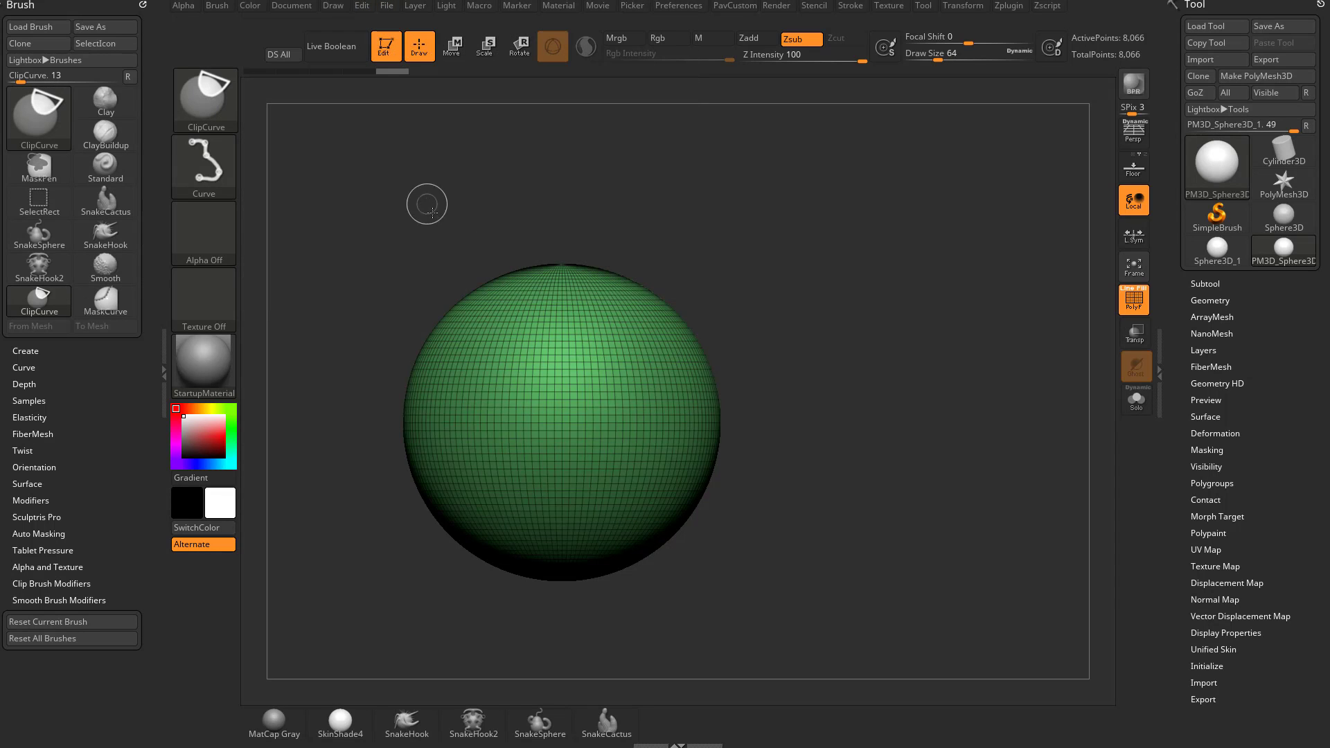
Clip the sphere's upper right with a multi-bend ClipCurve stroke, inspect the cut and undo it.
{"action": "mouse_move", "coordinate": [435, 210]}
{"action": "left_mouse_down", "text": "ctrl+shift"}
{"action": "mouse_move", "coordinate": [613, 471]}
{"action": "mouse_move", "coordinate": [555, 382]}
{"action": "left_mouse_up", "text": "ctrl+shift"}
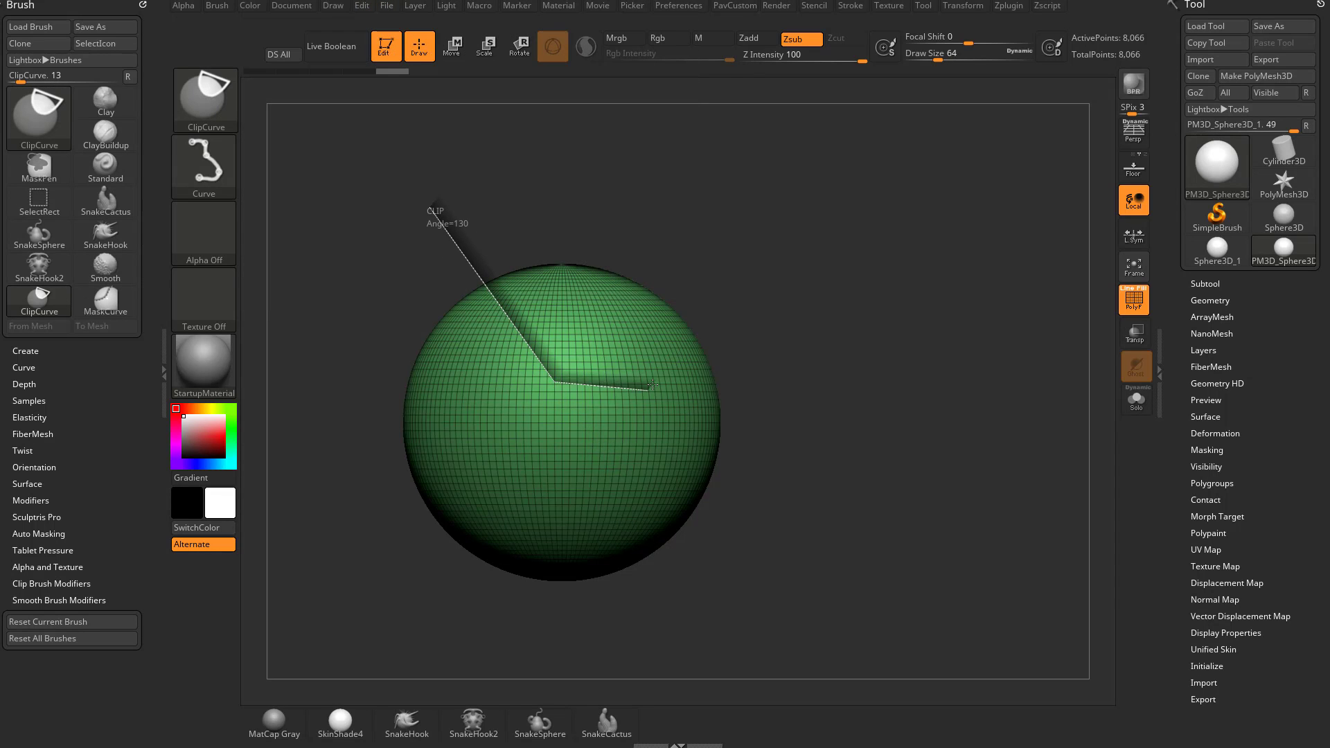
{"action": "left_click_drag", "start_coordinate": [653, 385], "coordinate": [561, 353], "text": "ctrl+shift"}
{"action": "mouse_move", "coordinate": [567, 401]}
{"action": "left_mouse_down", "text": "ctrl+shift"}
{"action": "mouse_move", "coordinate": [580, 458]}
{"action": "mouse_move", "coordinate": [648, 485]}
{"action": "mouse_move", "coordinate": [682, 461]}
{"action": "mouse_move", "coordinate": [757, 570]}
{"action": "left_mouse_up", "text": "ctrl+shift"}
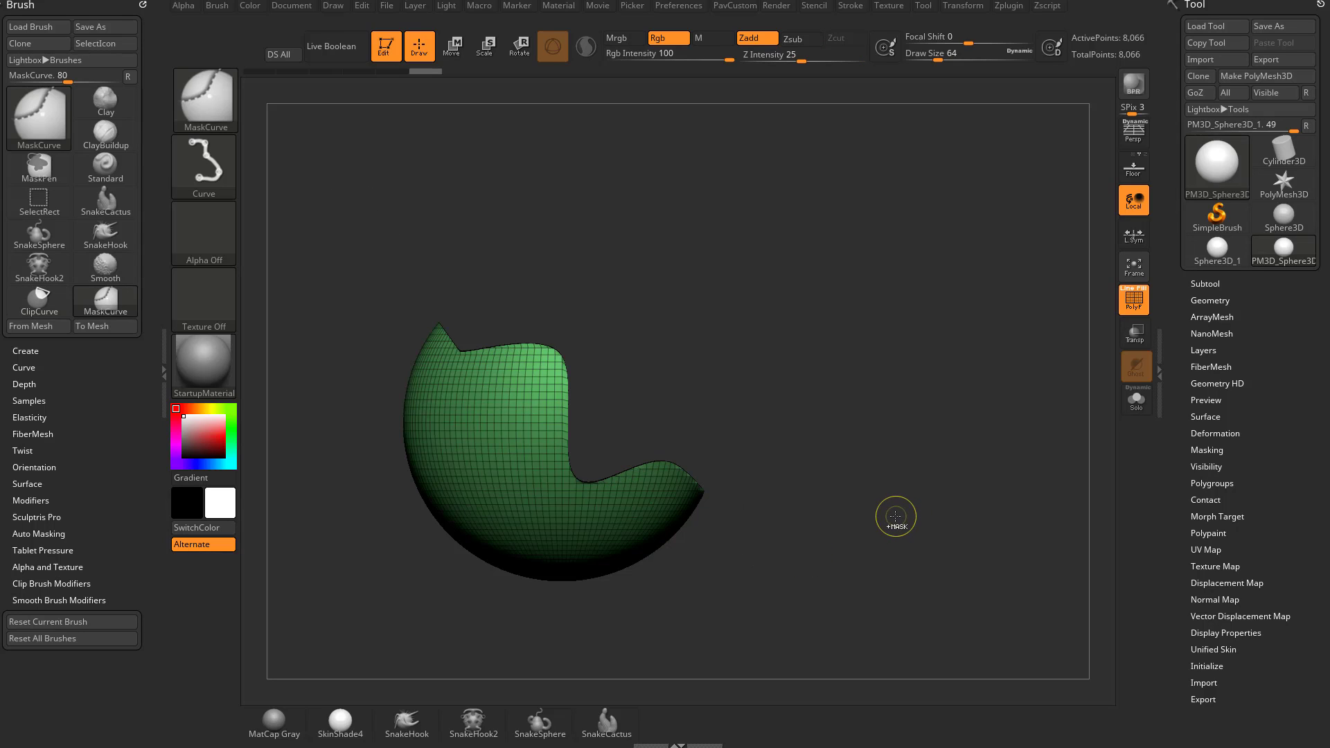
{"action": "mouse_move", "coordinate": [708, 250]}
{"action": "left_mouse_down"}
{"action": "mouse_move", "coordinate": [745, 288]}
{"action": "mouse_move", "coordinate": [698, 268]}
{"action": "left_mouse_up"}
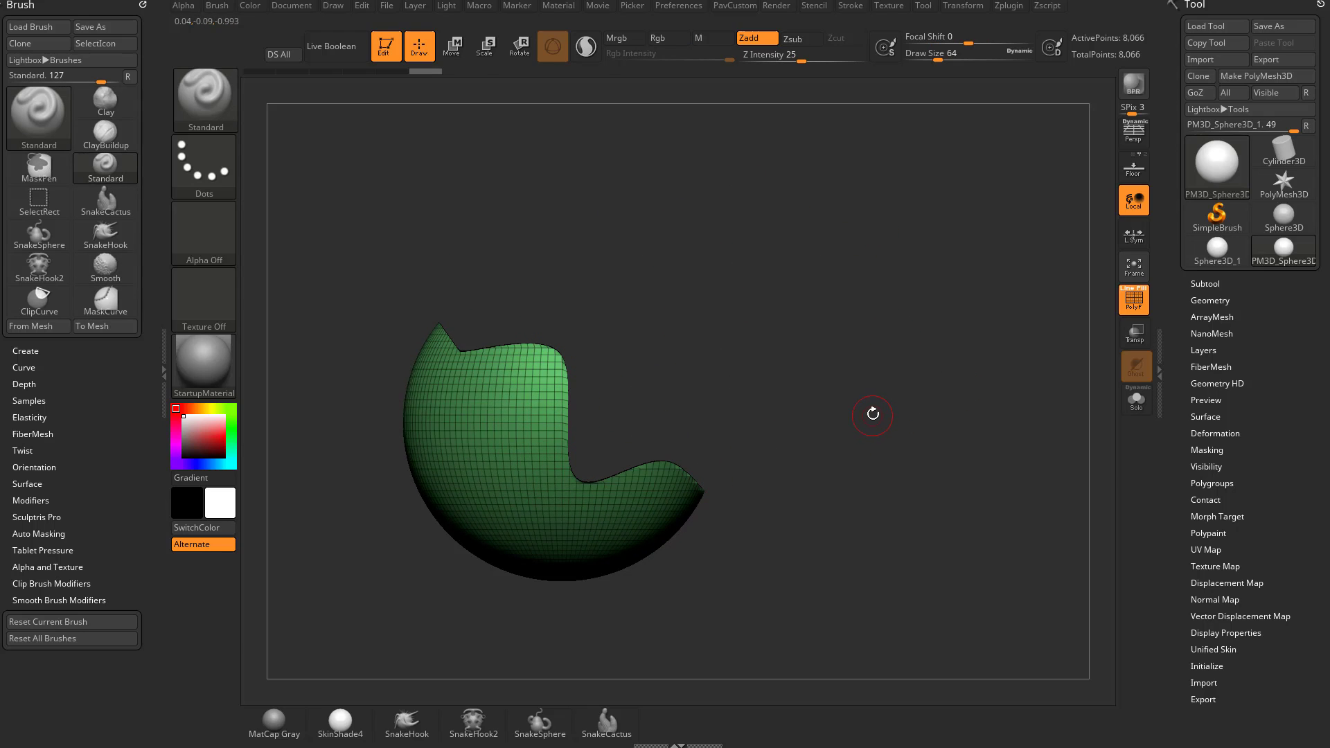
{"action": "key", "text": "ctrl+z"}
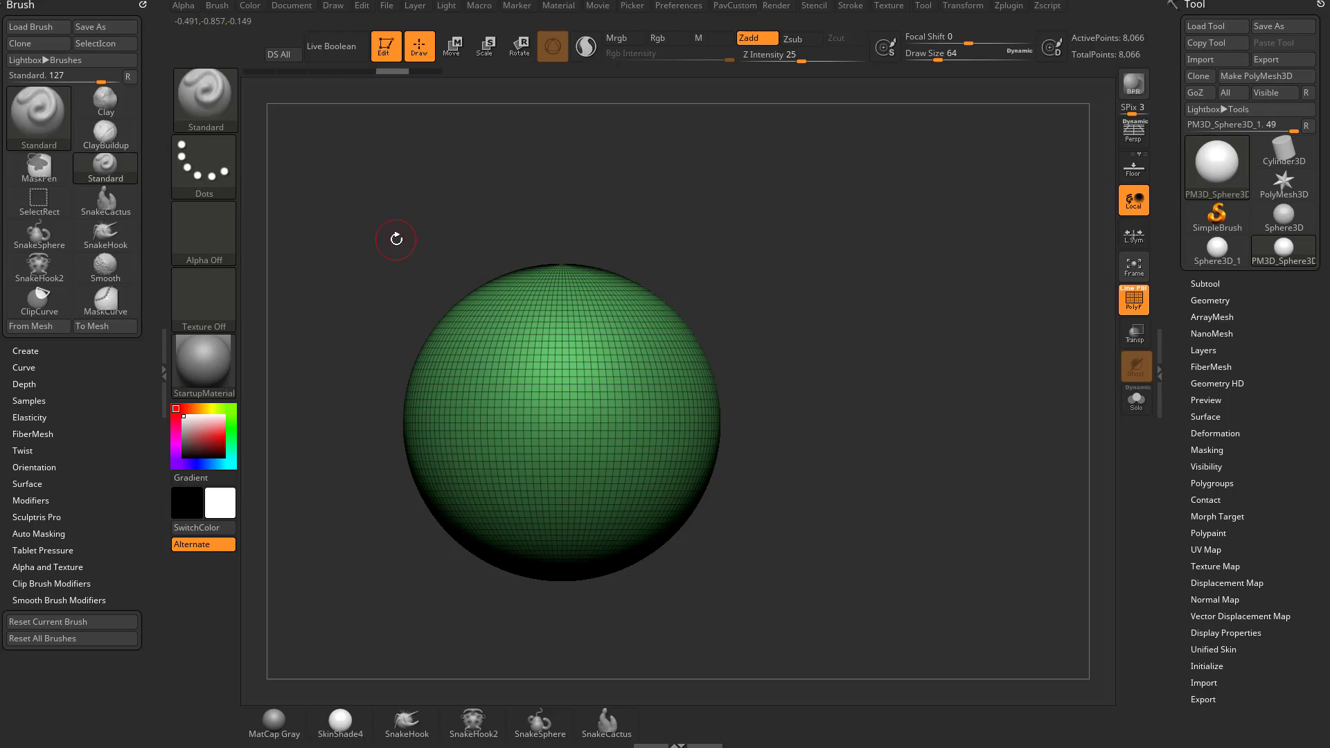
Clip off the sphere's upper right half along a straight diagonal line, inspect the flat face and undo the clip.
{"action": "mouse_move", "coordinate": [394, 200]}
{"action": "left_mouse_down", "text": "ctrl+shift"}
{"action": "mouse_move", "coordinate": [543, 460]}
{"action": "mouse_move", "coordinate": [736, 609]}
{"action": "mouse_move", "coordinate": [875, 578]}
{"action": "mouse_move", "coordinate": [873, 612]}
{"action": "left_mouse_up", "text": "ctrl+shift"}
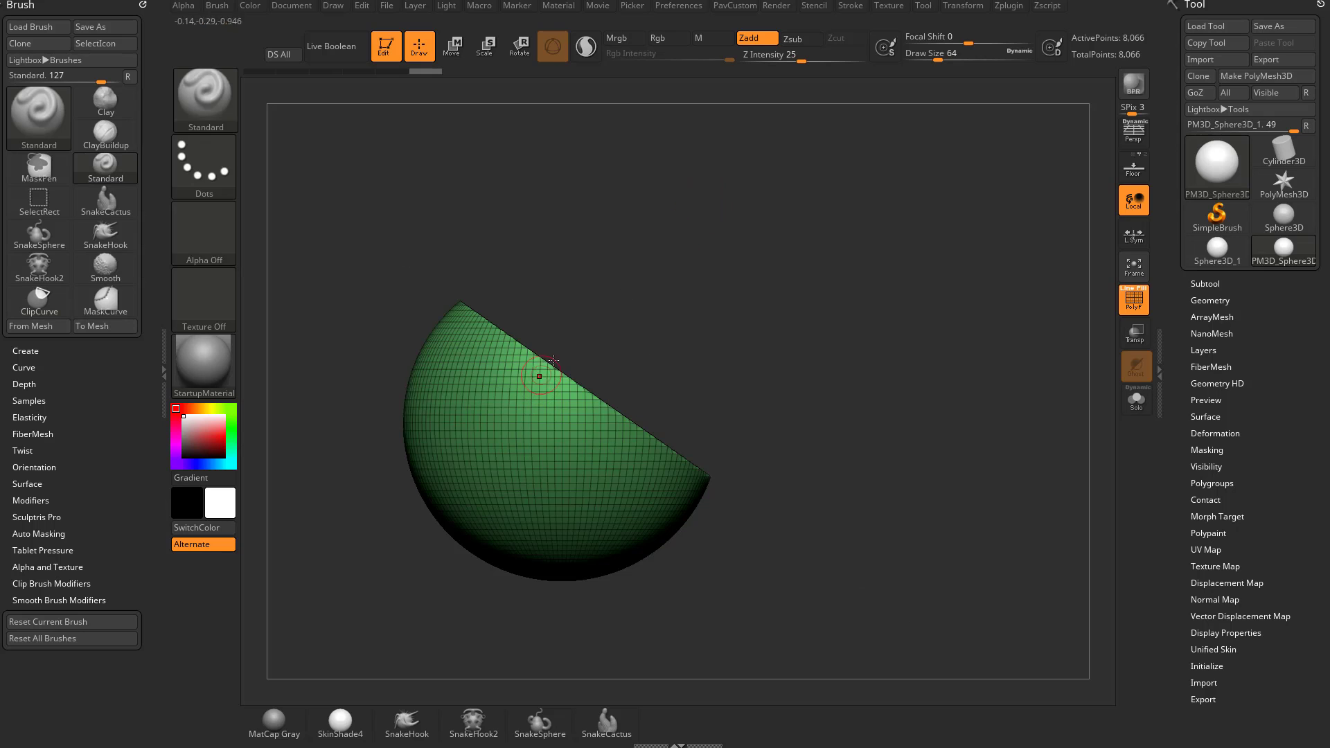
{"action": "left_click_drag", "start_coordinate": [838, 405], "coordinate": [939, 301]}
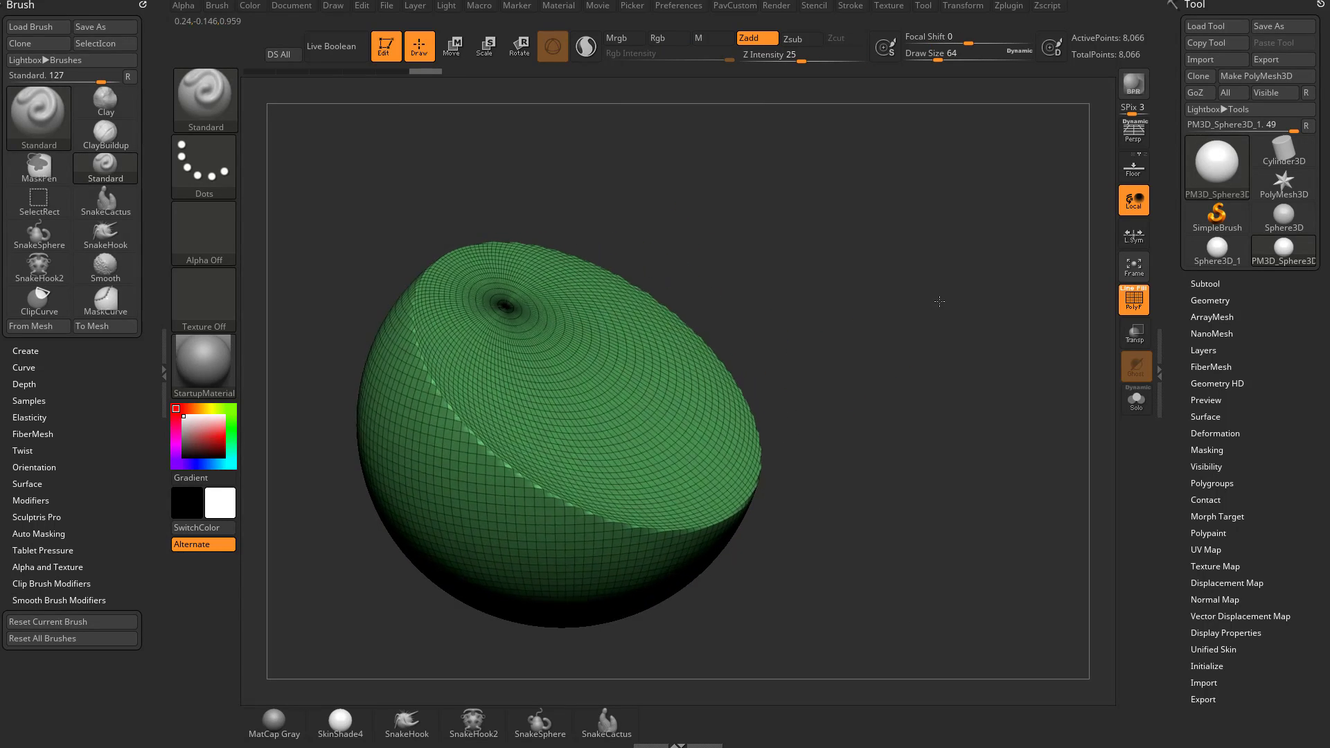
{"action": "key", "text": "ctrl+z"}
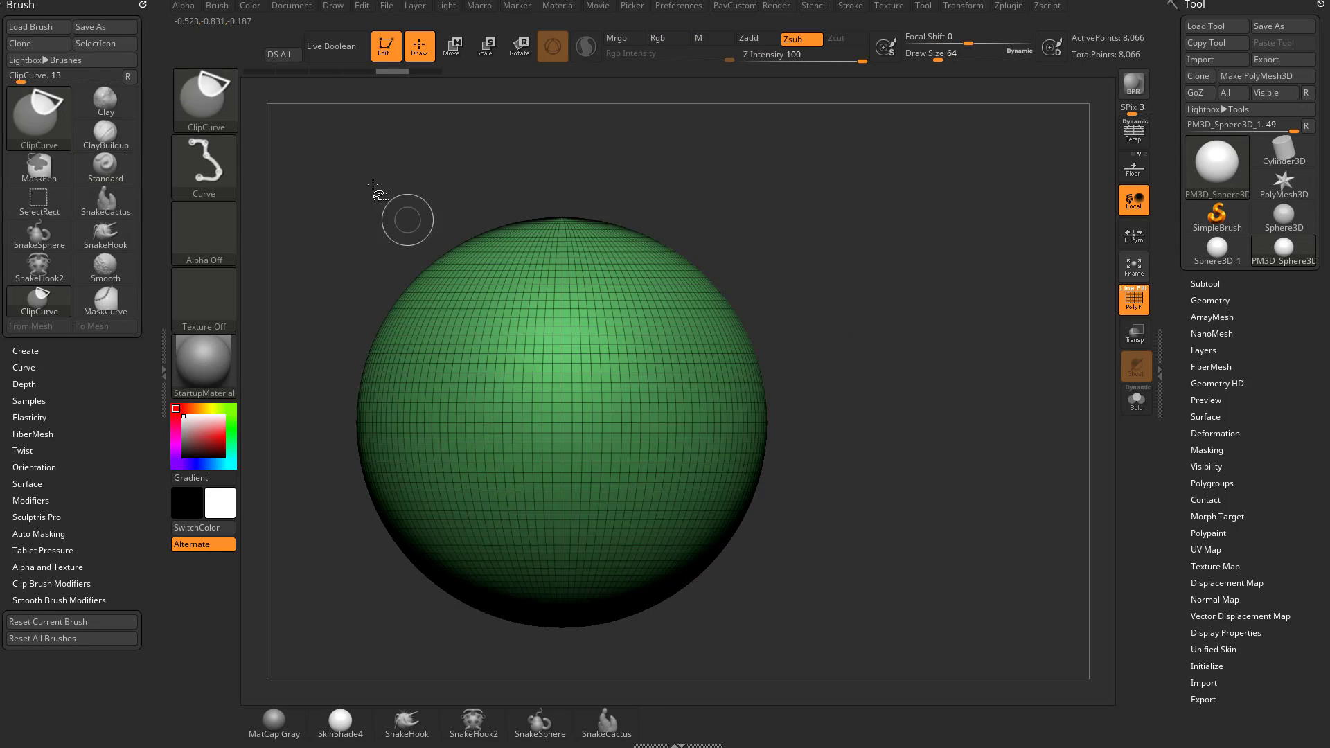
{"action": "left_click_drag", "start_coordinate": [380, 196], "coordinate": [929, 660], "text": "ctrl+shift"}
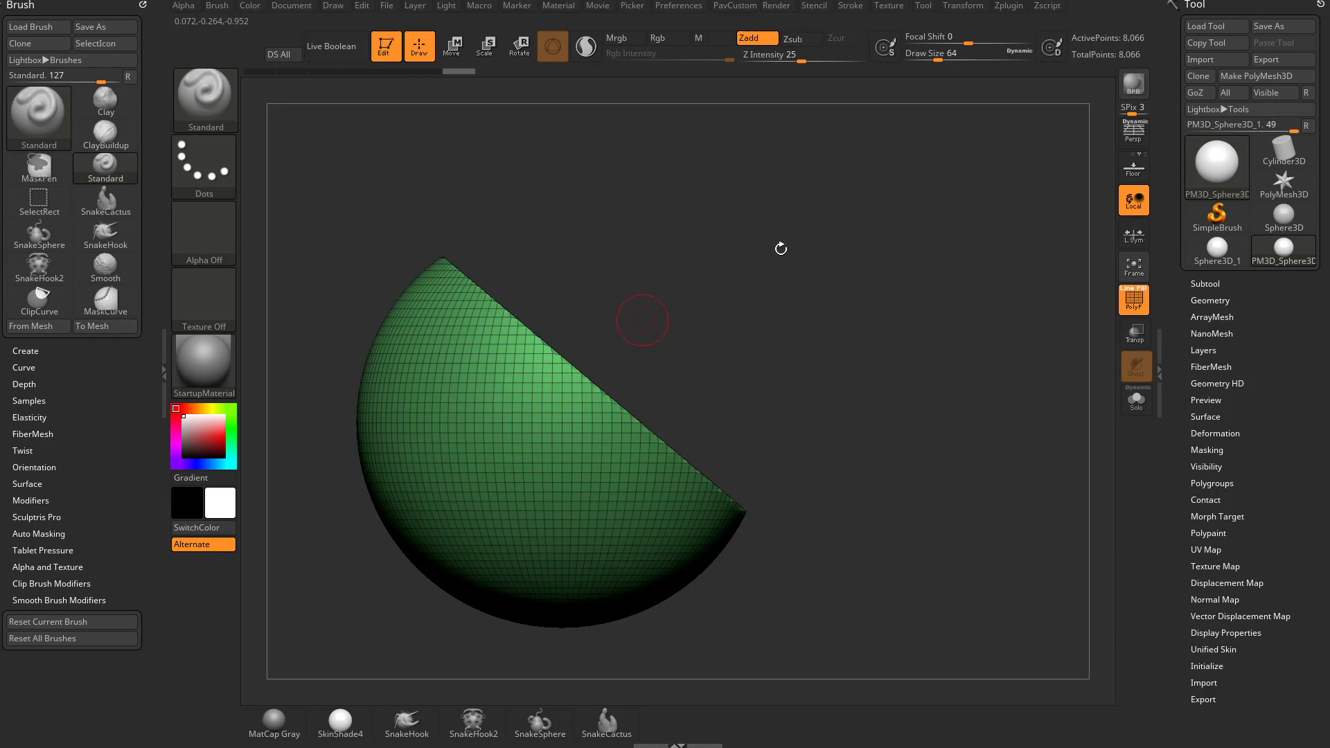
{"action": "left_click_drag", "start_coordinate": [790, 279], "coordinate": [858, 279]}
{"action": "key", "text": "ctrl+z"}
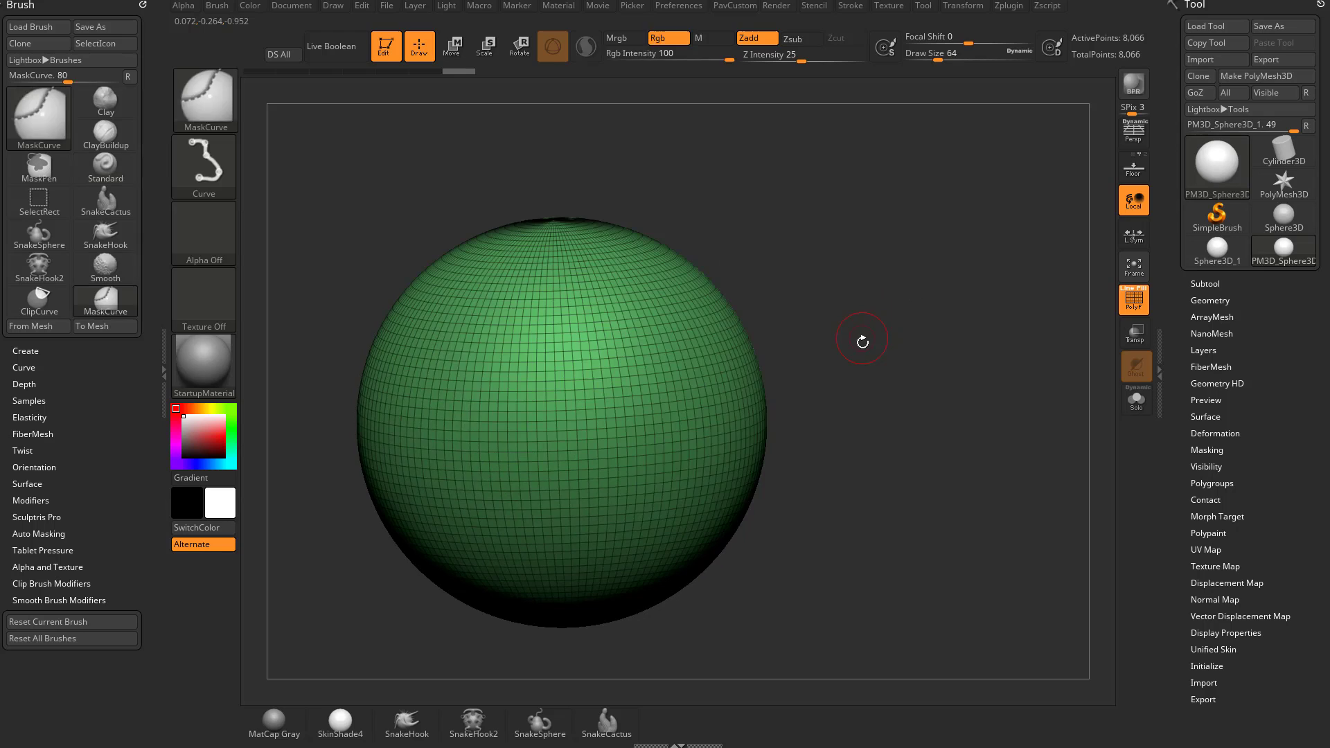
{"action": "key", "text": "ctrl+z"}
Clip the sphere flat at its top and bottom and diagonally on its right side, and undo all these clips.
{"action": "left_click_drag", "start_coordinate": [362, 332], "coordinate": [889, 326], "text": "ctrl+shift"}
{"action": "left_click_drag", "start_coordinate": [575, 251], "coordinate": [763, 469], "text": "ctrl+shift"}
{"action": "mouse_move", "coordinate": [802, 351]}
{"action": "left_mouse_down", "text": "ctrl+shift"}
{"action": "mouse_move", "coordinate": [675, 592]}
{"action": "mouse_move", "coordinate": [586, 595]}
{"action": "left_mouse_up", "text": "ctrl+shift"}
{"action": "mouse_move", "coordinate": [757, 524]}
{"action": "left_mouse_down", "text": "ctrl+shift"}
{"action": "mouse_move", "coordinate": [293, 501]}
{"action": "mouse_move", "coordinate": [297, 514]}
{"action": "left_mouse_up", "text": "ctrl+shift"}
{"action": "mouse_move", "coordinate": [796, 412]}
{"action": "left_mouse_down"}
{"action": "mouse_move", "coordinate": [860, 407]}
{"action": "mouse_move", "coordinate": [804, 517]}
{"action": "mouse_move", "coordinate": [728, 440]}
{"action": "mouse_move", "coordinate": [837, 386]}
{"action": "mouse_move", "coordinate": [742, 386]}
{"action": "mouse_move", "coordinate": [790, 356]}
{"action": "mouse_move", "coordinate": [857, 423]}
{"action": "mouse_move", "coordinate": [829, 311]}
{"action": "mouse_move", "coordinate": [939, 380]}
{"action": "left_mouse_up"}
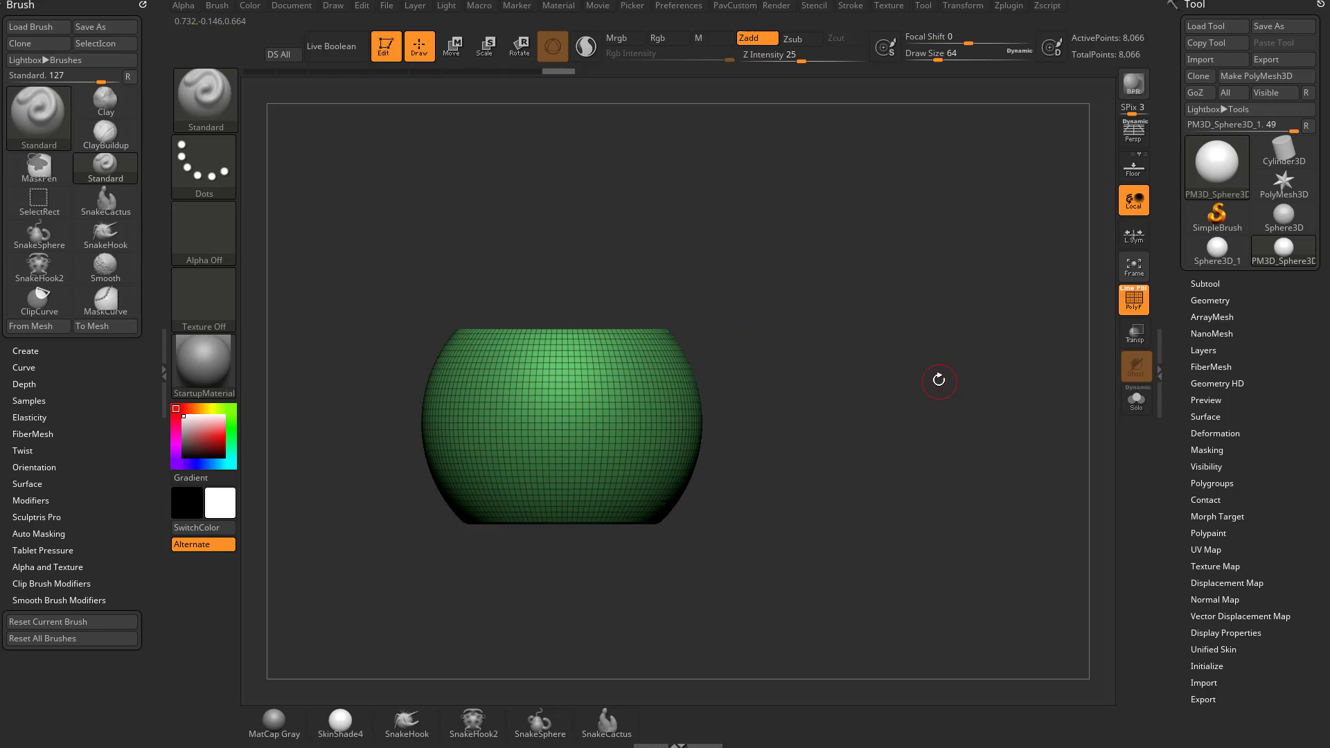
{"action": "left_click_drag", "start_coordinate": [822, 332], "coordinate": [697, 344], "text": "shift"}
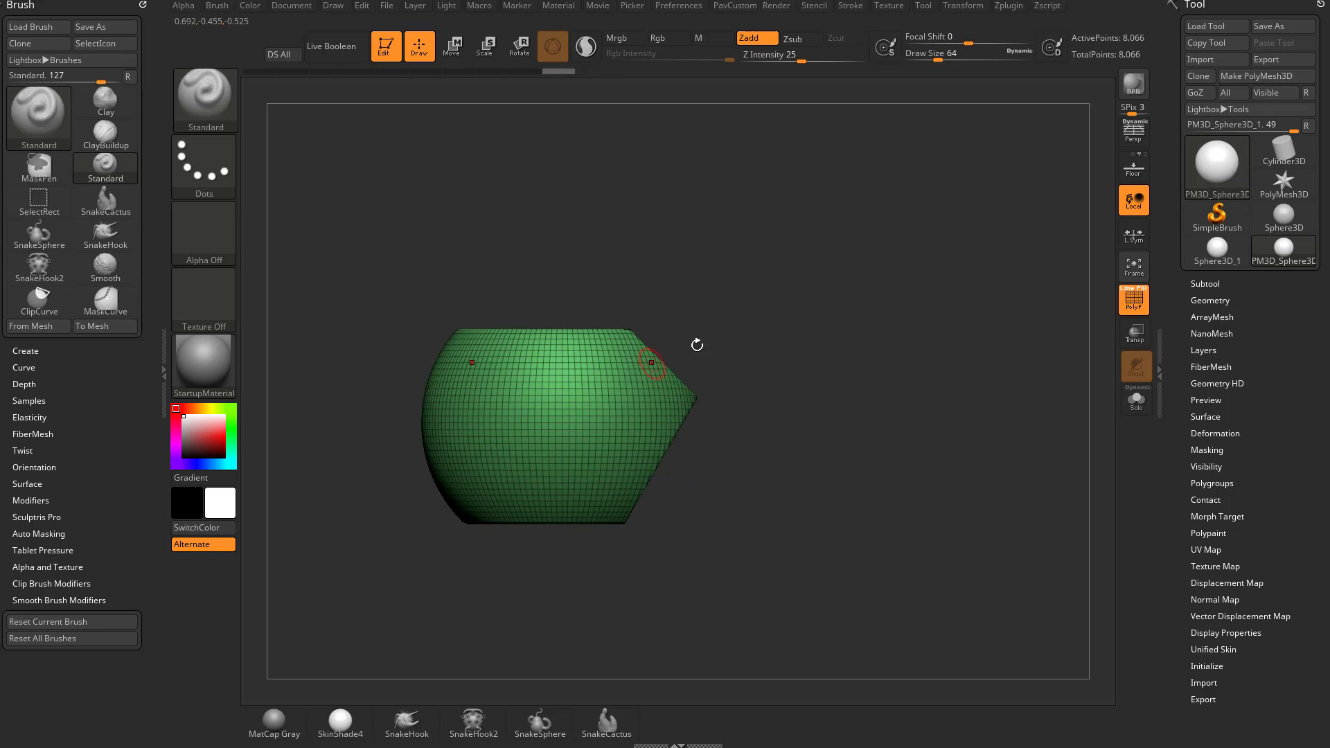
{"action": "key", "text": "ctrl+z"}
{"action": "key", "text": "ctrl+z"}
{"action": "key", "text": "ctrl+z"}
{"action": "key", "text": "ctrl+z"}
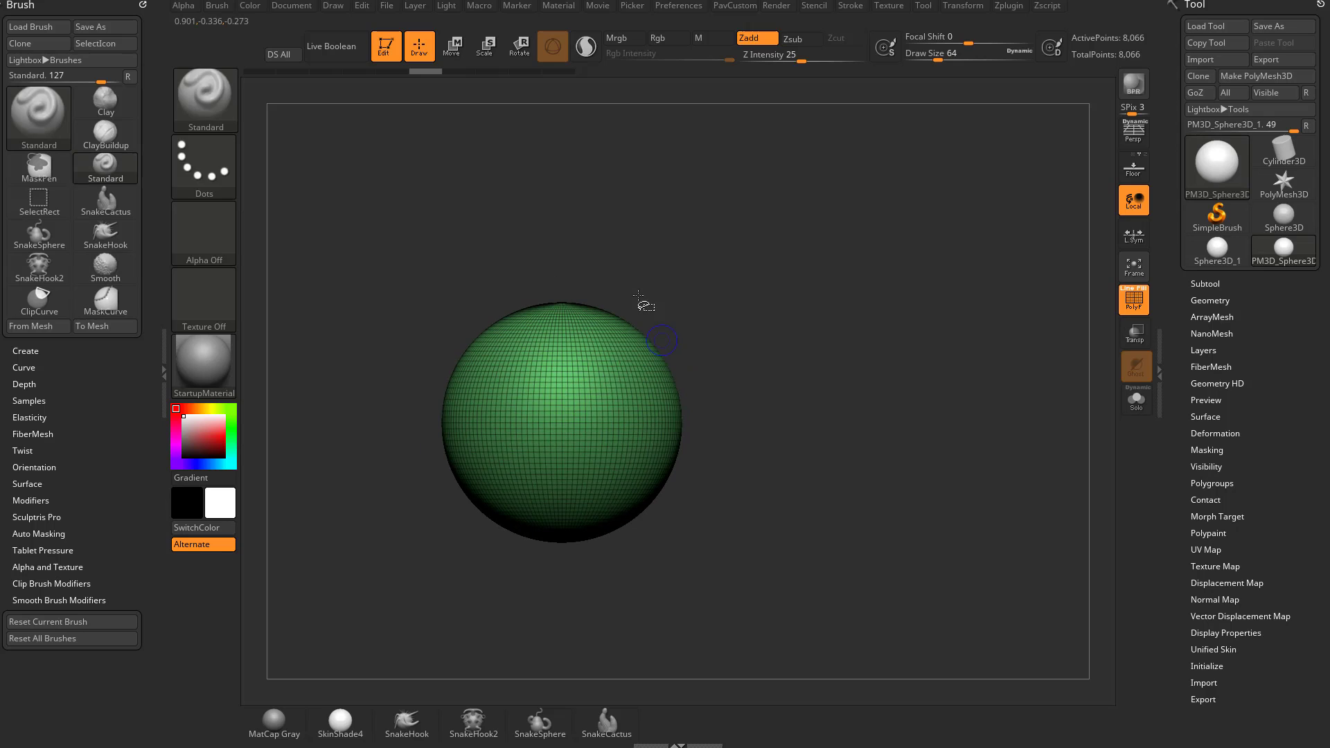
Clip rounded notches into the sphere's right side with curved ClipCurve strokes, and undo them.
{"action": "left_click_drag", "start_coordinate": [609, 252], "coordinate": [691, 523], "text": "ctrl+shift"}
{"action": "key", "text": "ctrl+z"}
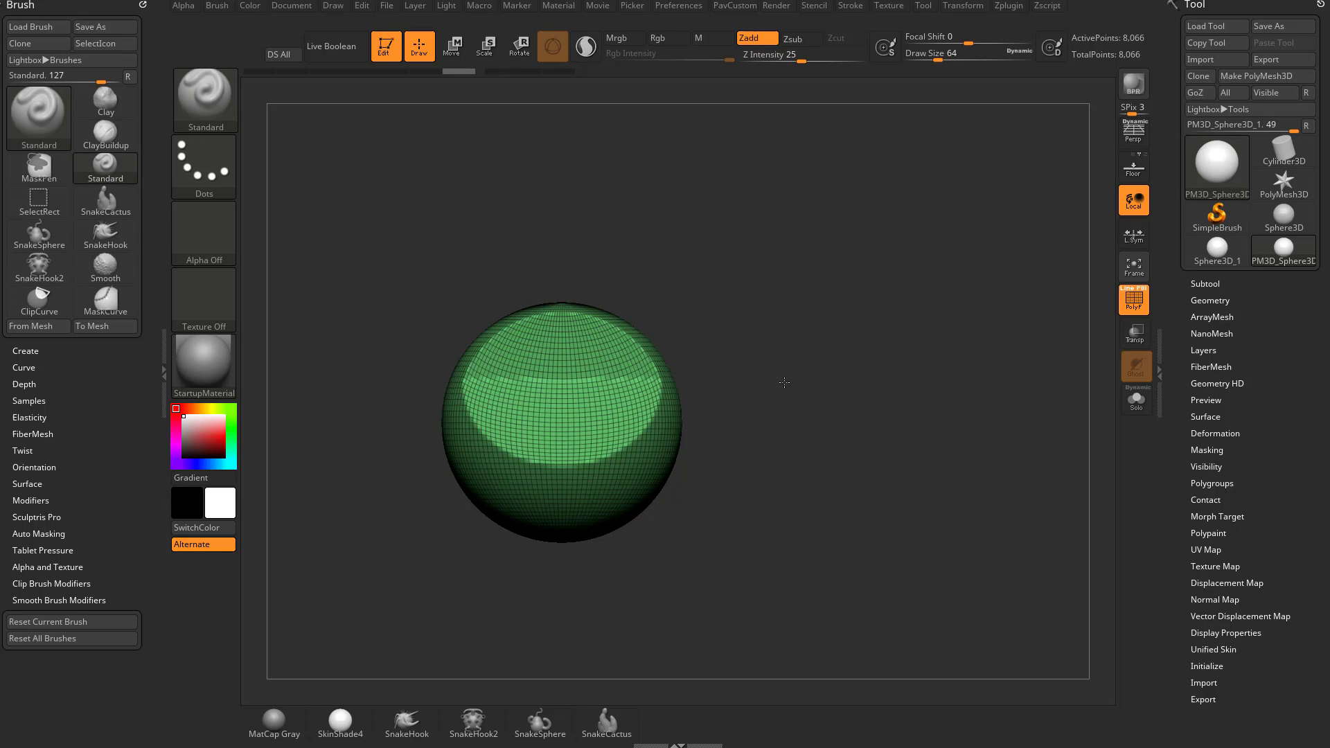
{"action": "left_click_drag", "start_coordinate": [700, 389], "coordinate": [537, 596], "text": "ctrl+shift"}
{"action": "key", "text": "ctrl+z"}
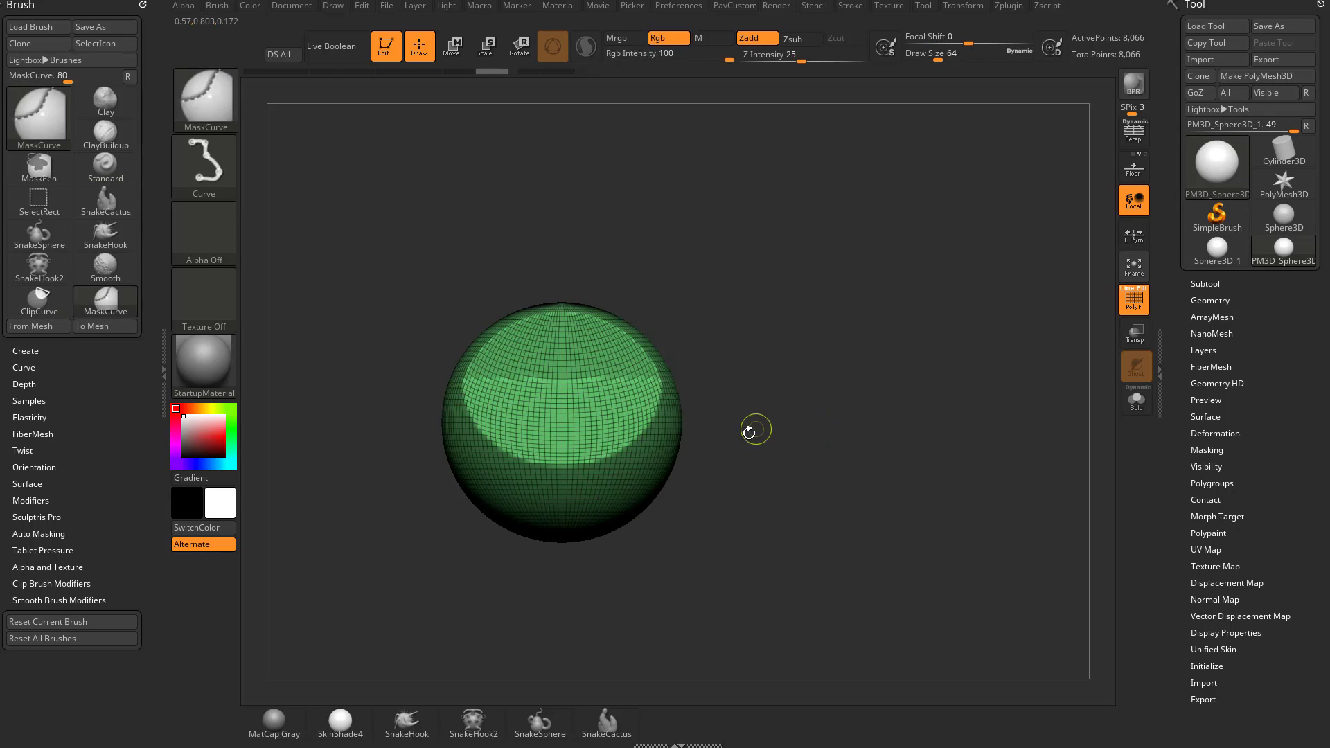
{"action": "mouse_move", "coordinate": [786, 414]}
{"action": "left_mouse_down", "text": "ctrl+shift"}
{"action": "mouse_move", "coordinate": [564, 454]}
{"action": "mouse_move", "coordinate": [550, 643]}
{"action": "left_mouse_up", "text": "ctrl+shift"}
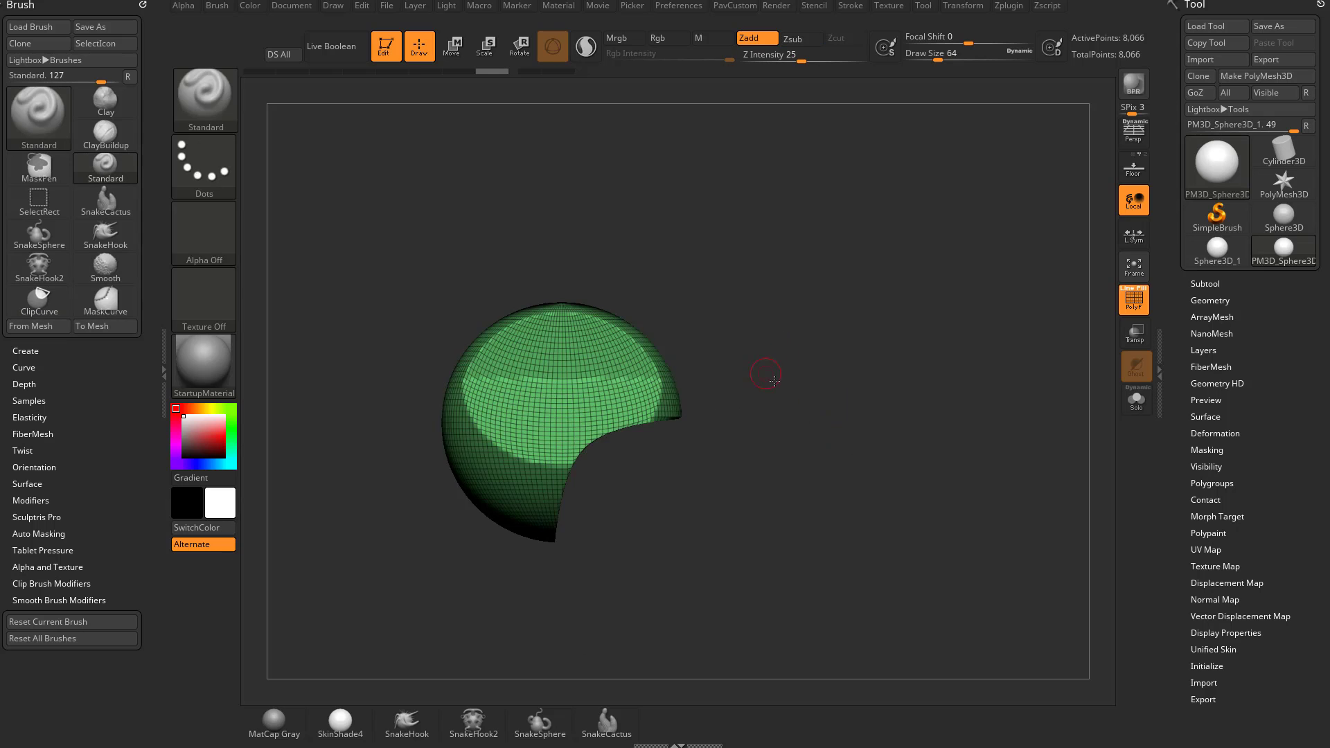
{"action": "mouse_move", "coordinate": [762, 374]}
{"action": "left_mouse_down"}
{"action": "mouse_move", "coordinate": [956, 399]}
{"action": "mouse_move", "coordinate": [797, 401]}
{"action": "mouse_move", "coordinate": [840, 395]}
{"action": "mouse_move", "coordinate": [807, 362]}
{"action": "mouse_move", "coordinate": [362, 434]}
{"action": "mouse_move", "coordinate": [377, 299]}
{"action": "mouse_move", "coordinate": [753, 380]}
{"action": "mouse_move", "coordinate": [719, 401]}
{"action": "left_mouse_up"}
{"action": "key", "text": "ctrl+z"}
{"action": "key", "text": "ctrl+z"}
{"action": "key", "text": "ctrl+z"}
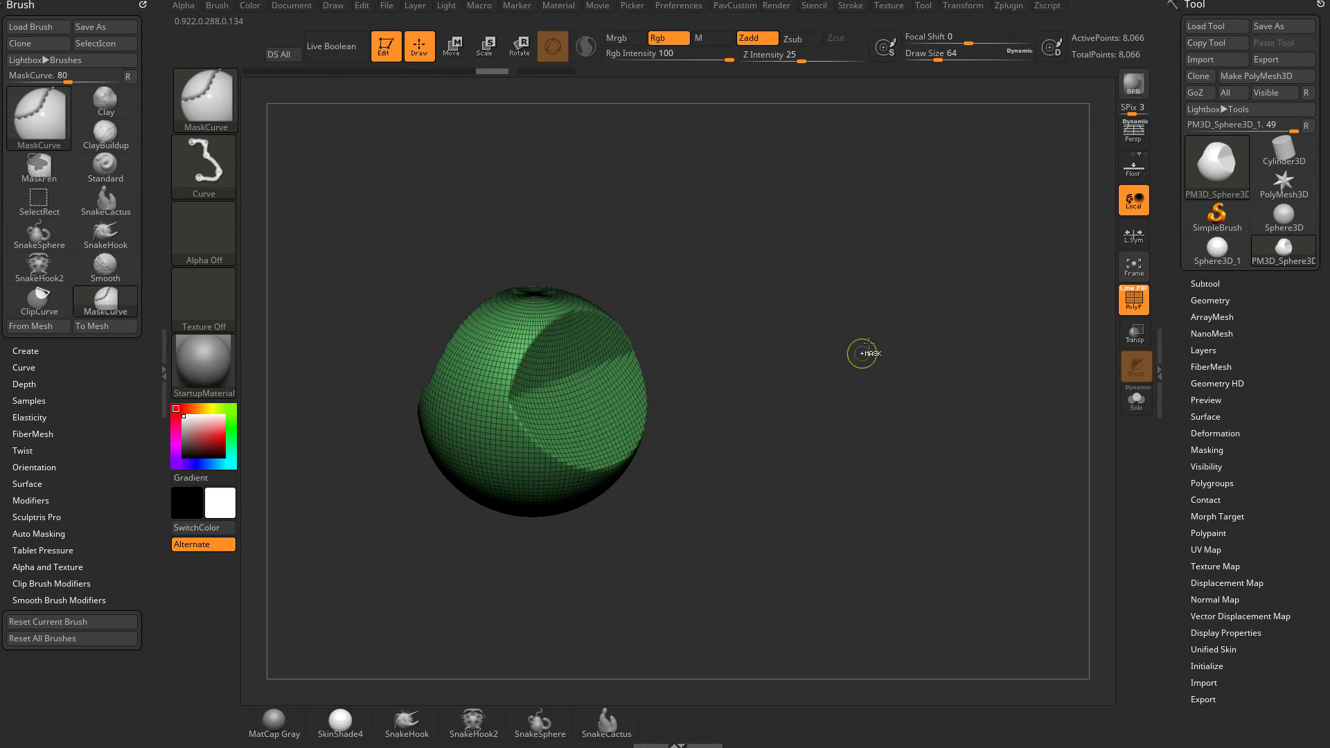
Clip off the sphere's lower part along a slightly tilted, nearly horizontal line, and set the Draw Size to 197.
{"action": "key", "text": "ctrl+shift"}
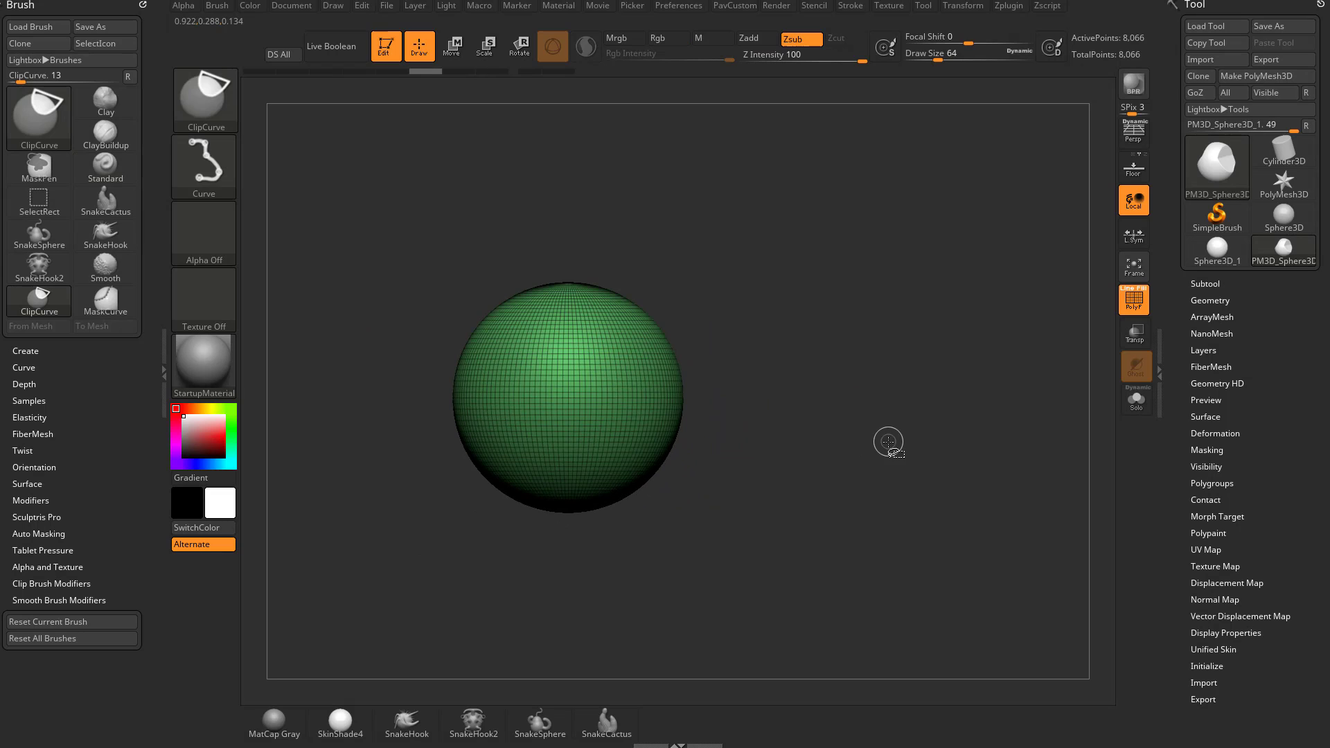
{"action": "mouse_move", "coordinate": [958, 414]}
{"action": "left_mouse_down", "text": "ctrl+shift"}
{"action": "mouse_move", "coordinate": [801, 389]}
{"action": "mouse_move", "coordinate": [262, 399]}
{"action": "mouse_move", "coordinate": [297, 363]}
{"action": "mouse_move", "coordinate": [339, 259]}
{"action": "mouse_move", "coordinate": [335, 333]}
{"action": "left_mouse_up", "text": "ctrl+shift"}
{"action": "mouse_move", "coordinate": [855, 362]}
{"action": "left_mouse_down"}
{"action": "mouse_move", "coordinate": [826, 445]}
{"action": "mouse_move", "coordinate": [827, 362]}
{"action": "mouse_move", "coordinate": [891, 379]}
{"action": "mouse_move", "coordinate": [674, 274]}
{"action": "left_mouse_up"}
{"action": "key", "text": "s"}
{"action": "left_click", "coordinate": [805, 361]}
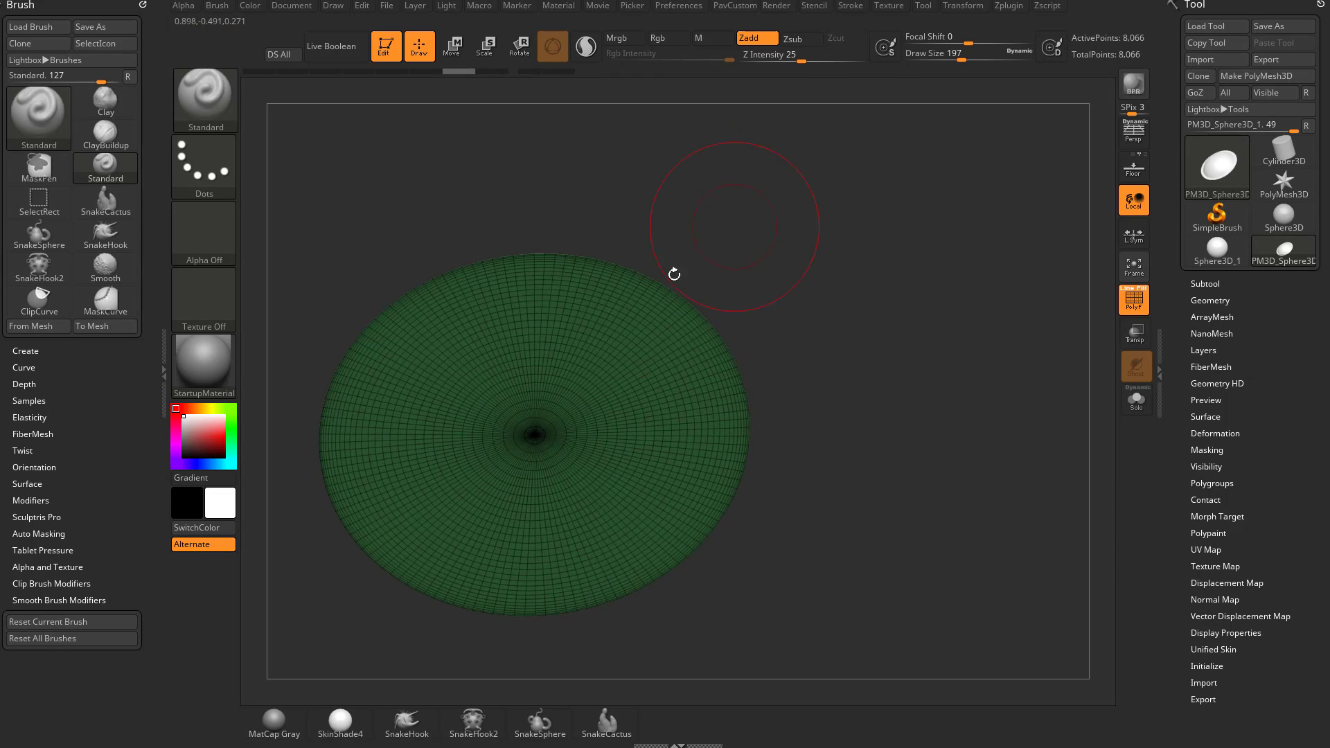
Convert the clipped sphere to a DynaMesh at resolution 128 and inspect the remeshed surface from several sides.
{"action": "left_click_drag", "start_coordinate": [810, 363], "coordinate": [816, 455]}
{"action": "left_click_drag", "start_coordinate": [876, 375], "coordinate": [887, 406]}
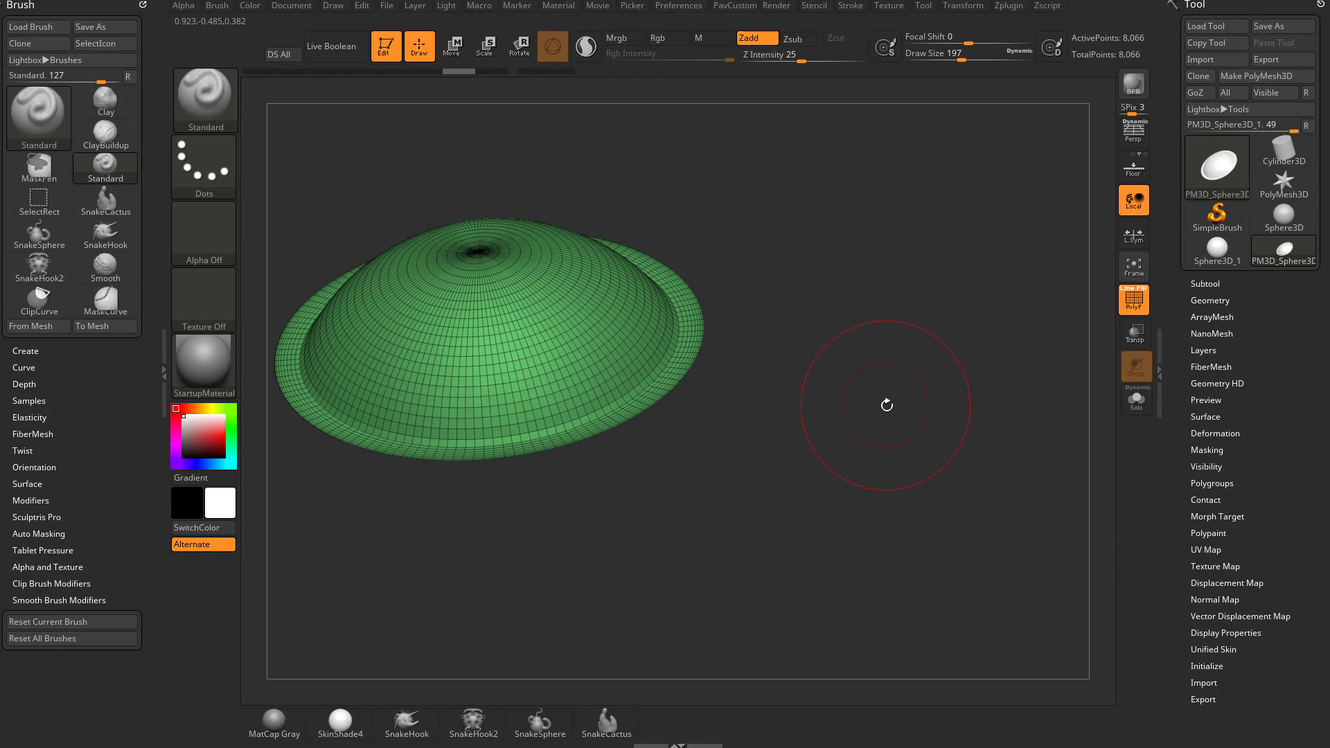
{"action": "left_click", "coordinate": [1209, 300]}
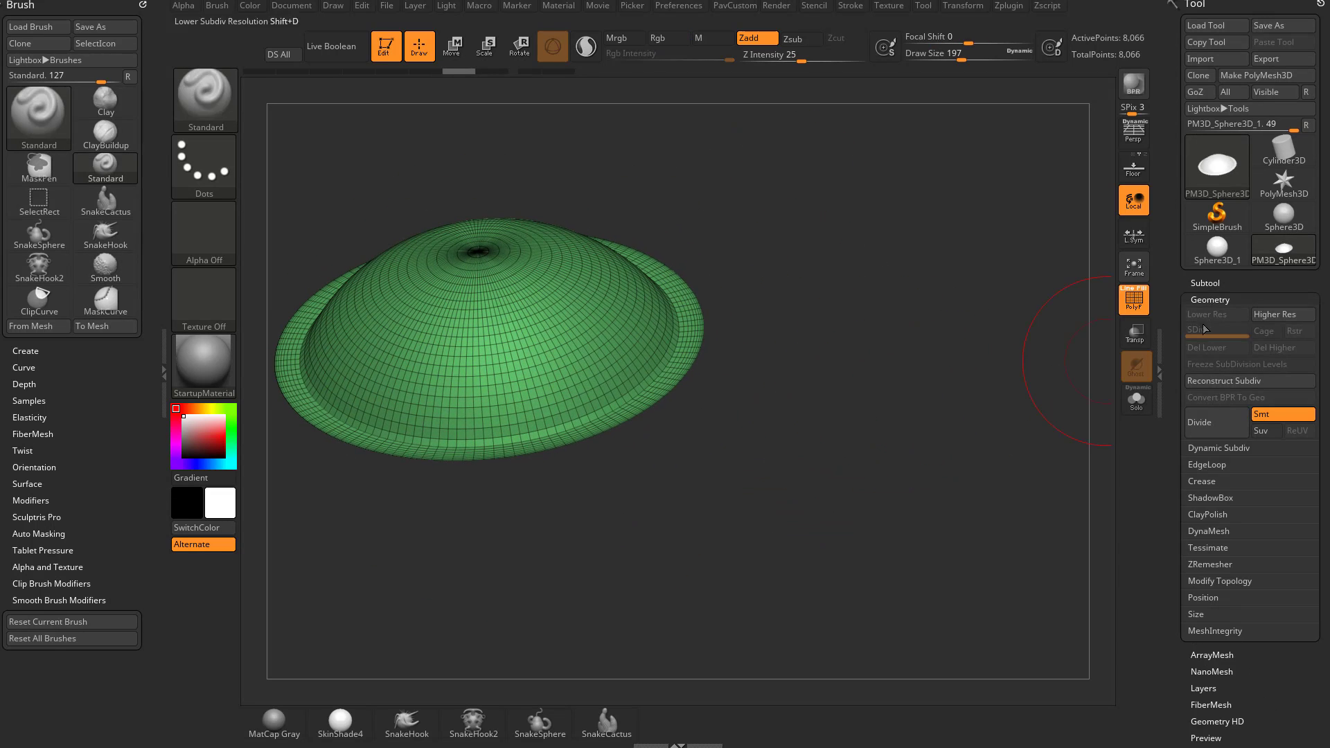
{"action": "left_click", "coordinate": [1193, 426]}
{"action": "left_click", "coordinate": [1209, 530]}
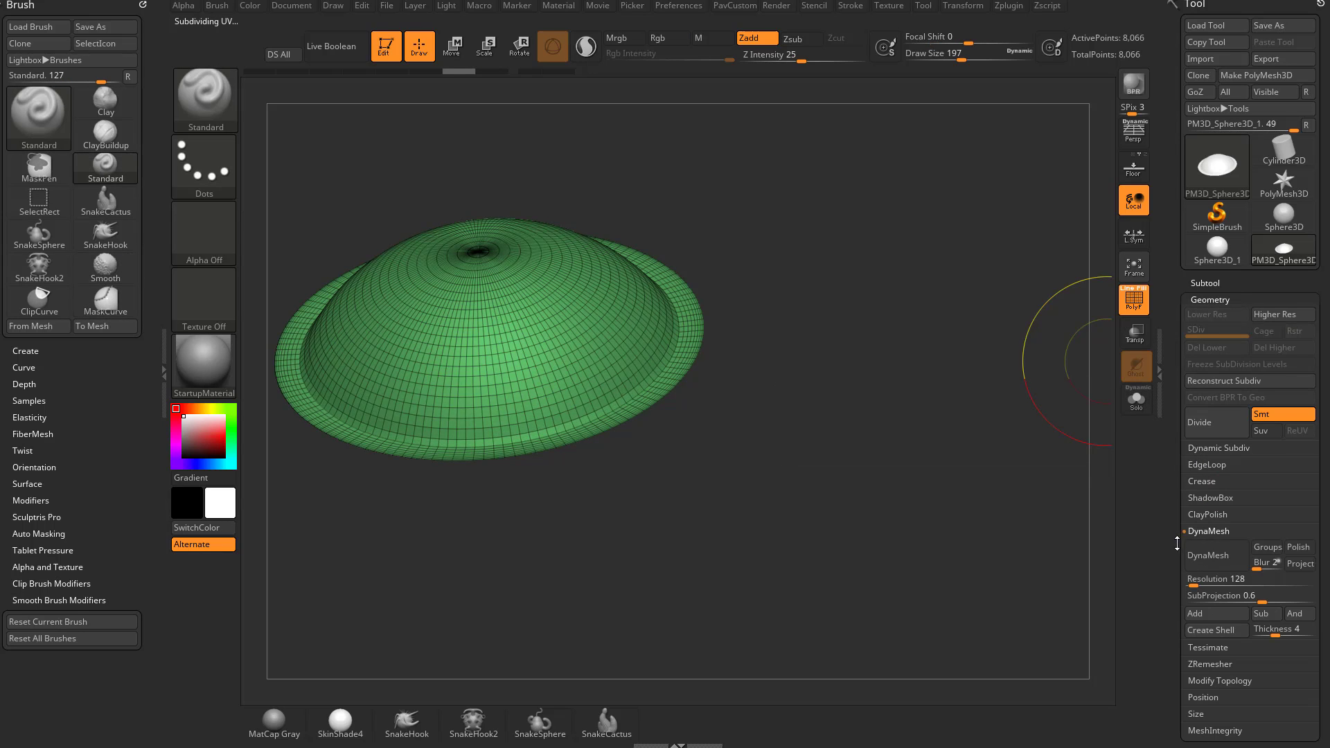
{"action": "scroll", "coordinate": [1177, 543], "scroll_direction": "down", "scroll_amount": 1}
{"action": "left_click", "coordinate": [1208, 526]}
{"action": "mouse_move", "coordinate": [801, 450]}
{"action": "left_mouse_down"}
{"action": "mouse_move", "coordinate": [734, 363]}
{"action": "mouse_move", "coordinate": [804, 291]}
{"action": "mouse_move", "coordinate": [825, 246]}
{"action": "mouse_move", "coordinate": [783, 303]}
{"action": "mouse_move", "coordinate": [817, 228]}
{"action": "mouse_move", "coordinate": [751, 324]}
{"action": "mouse_move", "coordinate": [696, 321]}
{"action": "mouse_move", "coordinate": [693, 273]}
{"action": "left_mouse_up"}
{"action": "left_click_drag", "start_coordinate": [962, 336], "coordinate": [923, 302], "text": "alt"}
{"action": "left_click_drag", "start_coordinate": [717, 287], "coordinate": [771, 321]}
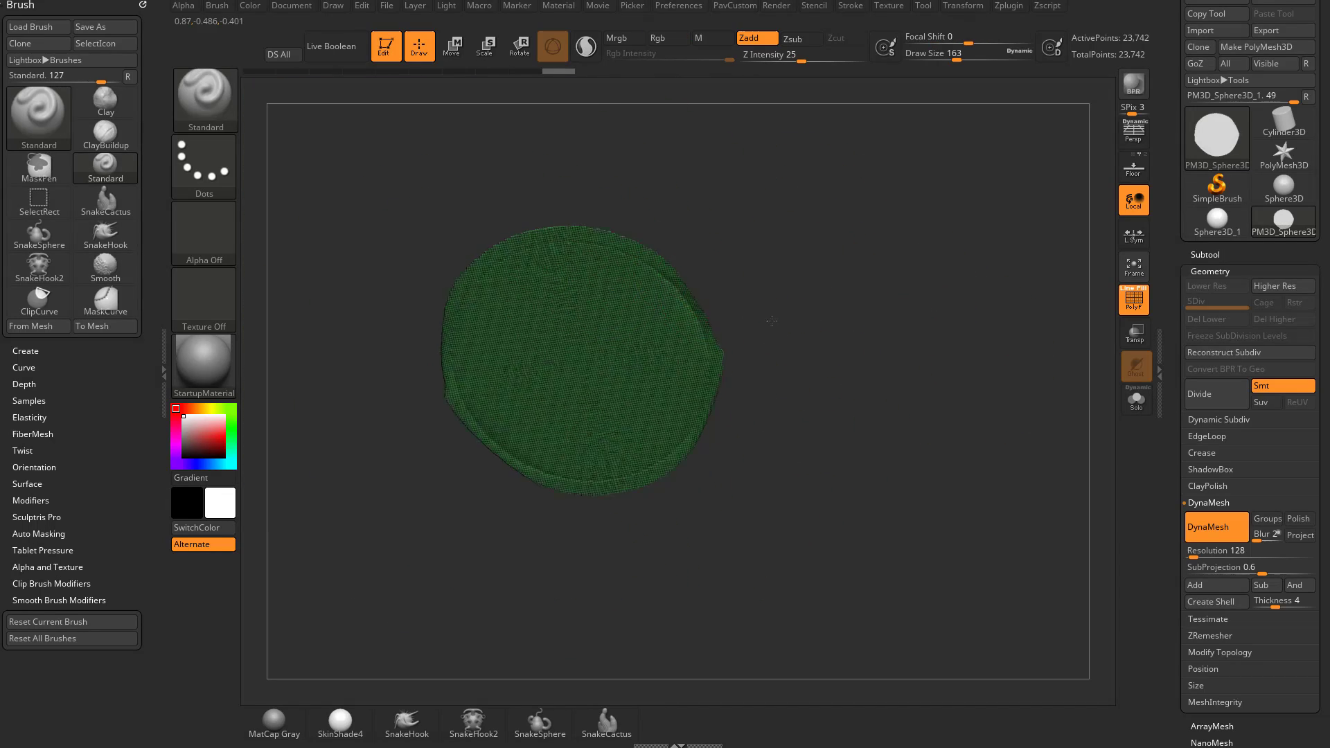
Undo the DynaMesh conversion and the clip to restore the full sphere.
{"action": "key", "text": "ctrl+z"}
{"action": "key", "text": "ctrl+z"}
{"action": "key", "text": "ctrl+z"}
{"action": "key", "text": "ctrl+z"}
{"action": "left_click_drag", "start_coordinate": [902, 307], "coordinate": [814, 344], "text": "alt"}
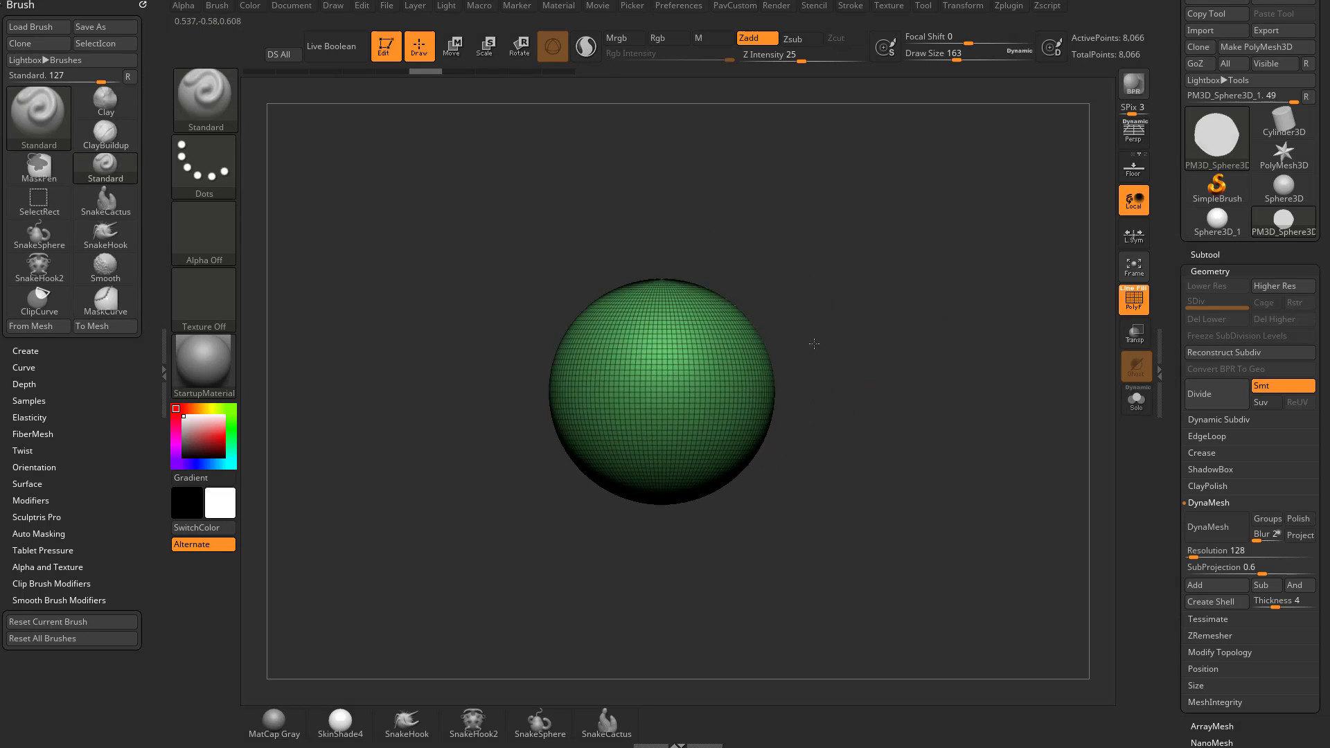
Clip off the sphere's lower part along a horizontal line, inspect the resulting dome, and undo the clip.
{"action": "mouse_move", "coordinate": [885, 386]}
{"action": "left_mouse_down", "text": "ctrl+shift"}
{"action": "mouse_move", "coordinate": [316, 370]}
{"action": "mouse_move", "coordinate": [489, 374]}
{"action": "mouse_move", "coordinate": [480, 437]}
{"action": "mouse_move", "coordinate": [475, 359]}
{"action": "mouse_move", "coordinate": [480, 438]}
{"action": "mouse_move", "coordinate": [481, 368]}
{"action": "mouse_move", "coordinate": [401, 359]}
{"action": "left_mouse_up", "text": "ctrl+shift"}
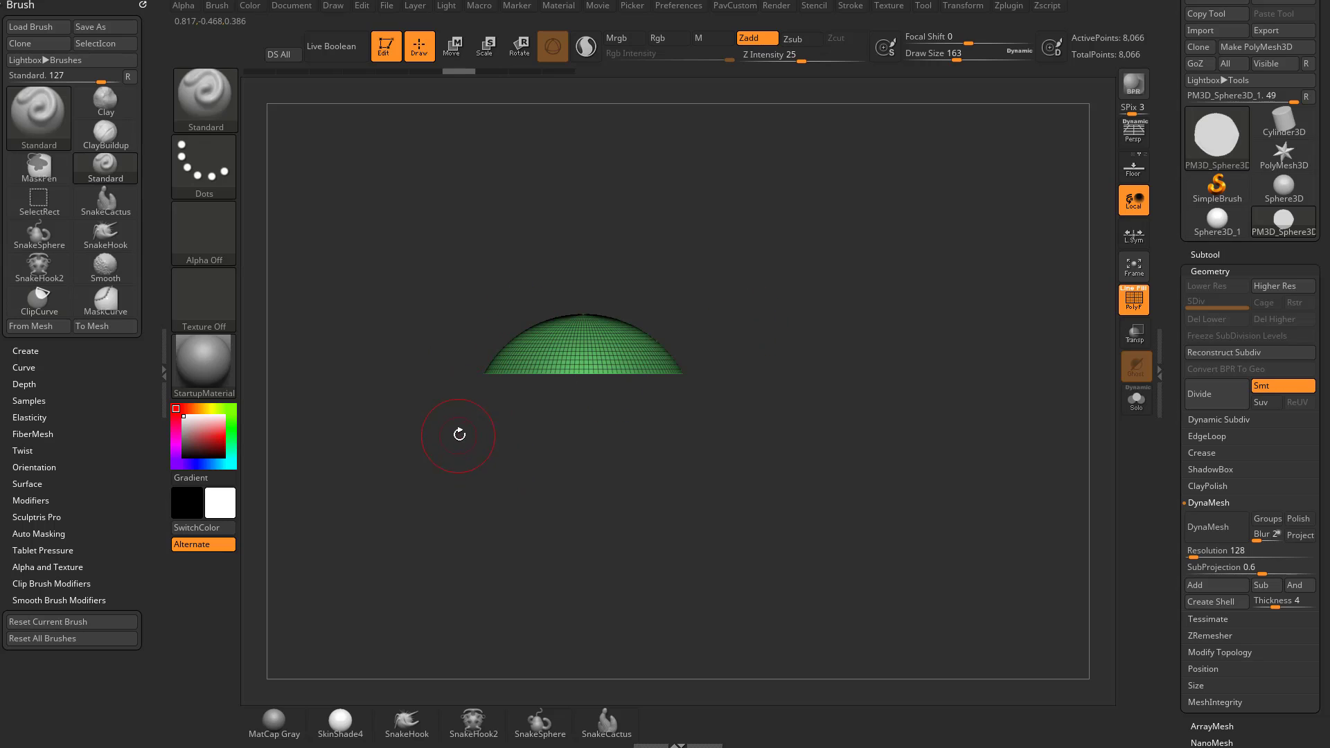
{"action": "left_click_drag", "start_coordinate": [494, 395], "coordinate": [511, 392]}
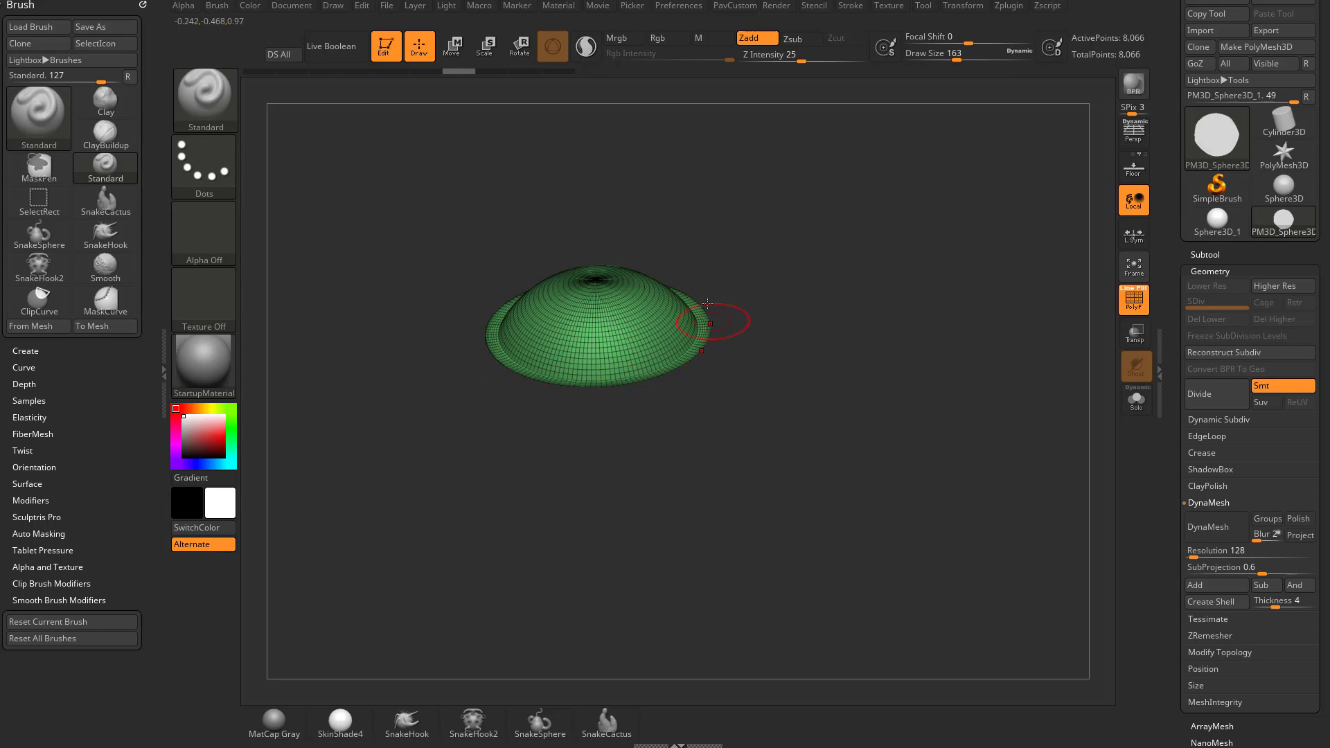
{"action": "left_click_drag", "start_coordinate": [663, 390], "coordinate": [797, 377]}
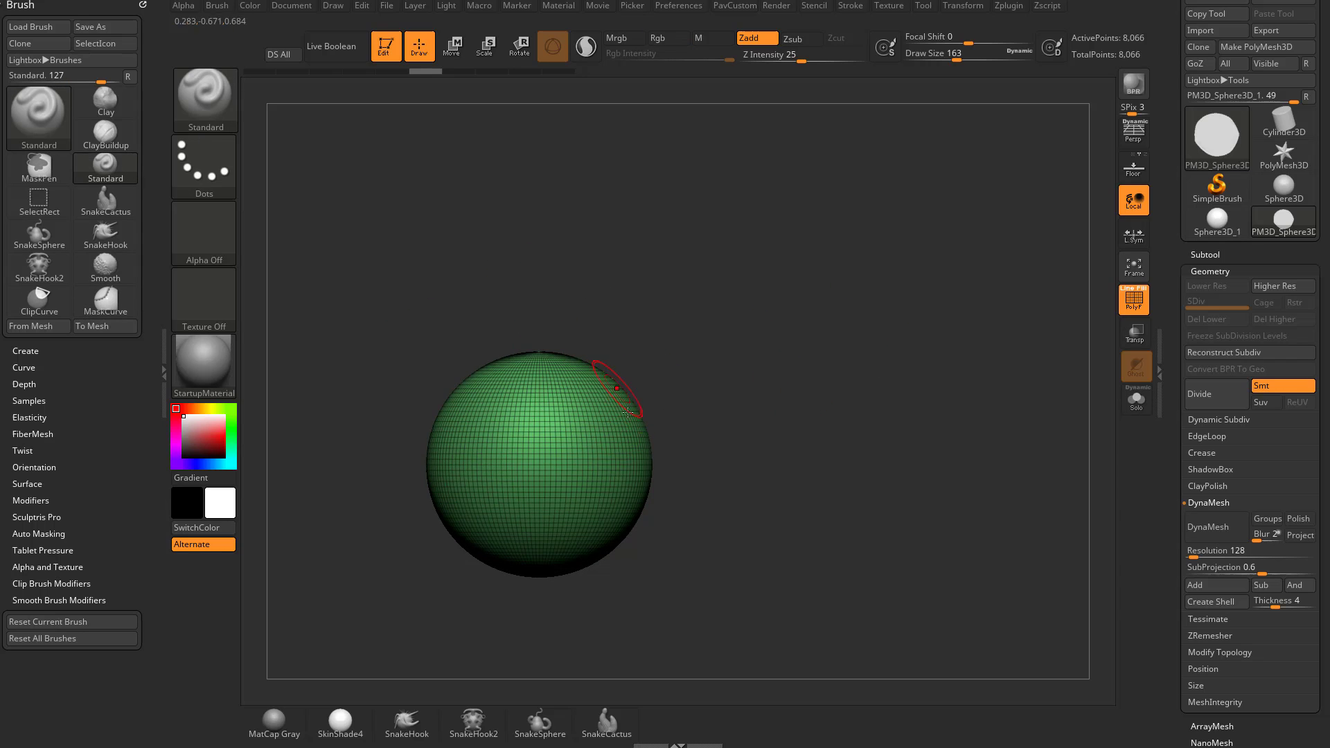
{"action": "key", "text": "ctrl+shift"}
{"action": "left_click_drag", "start_coordinate": [801, 351], "coordinate": [771, 368]}
{"action": "left_click_drag", "start_coordinate": [691, 404], "coordinate": [808, 325]}
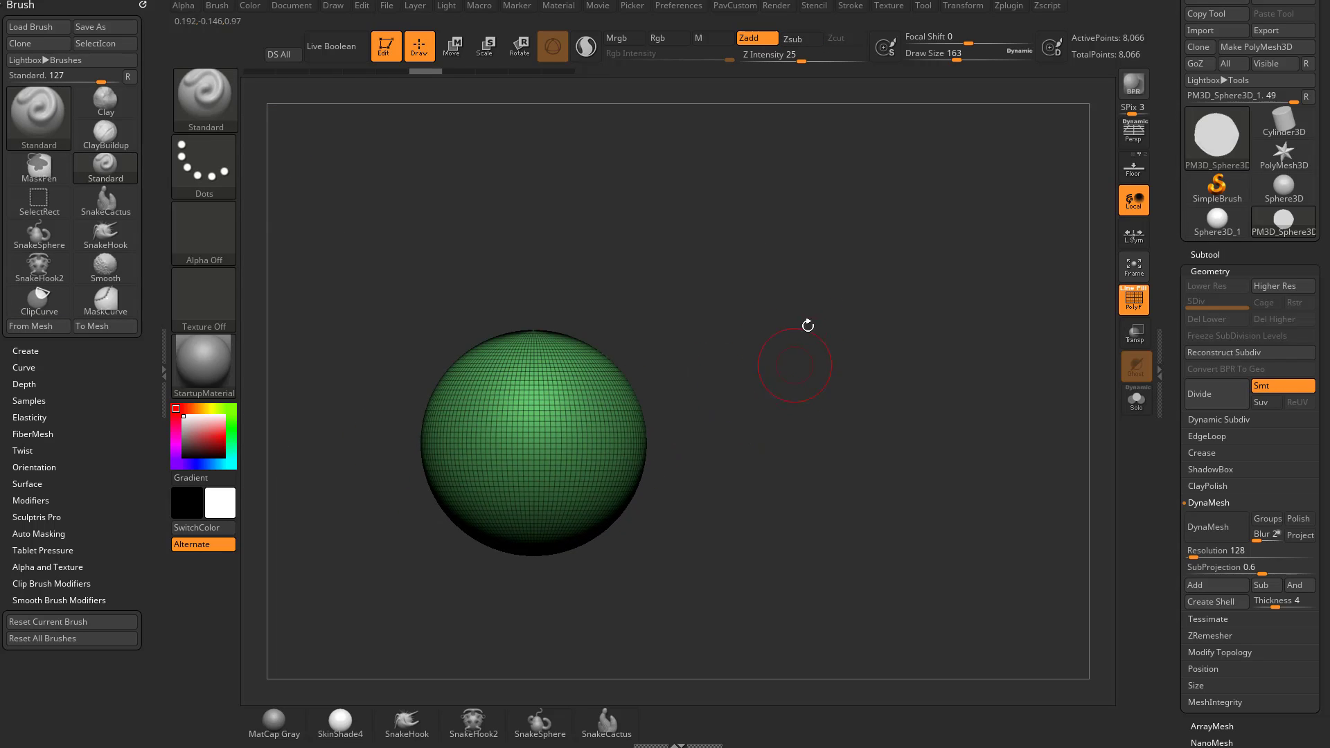
{"action": "key", "text": "ctrl+shift"}
{"action": "left_click_drag", "start_coordinate": [687, 387], "coordinate": [658, 371], "text": "alt"}
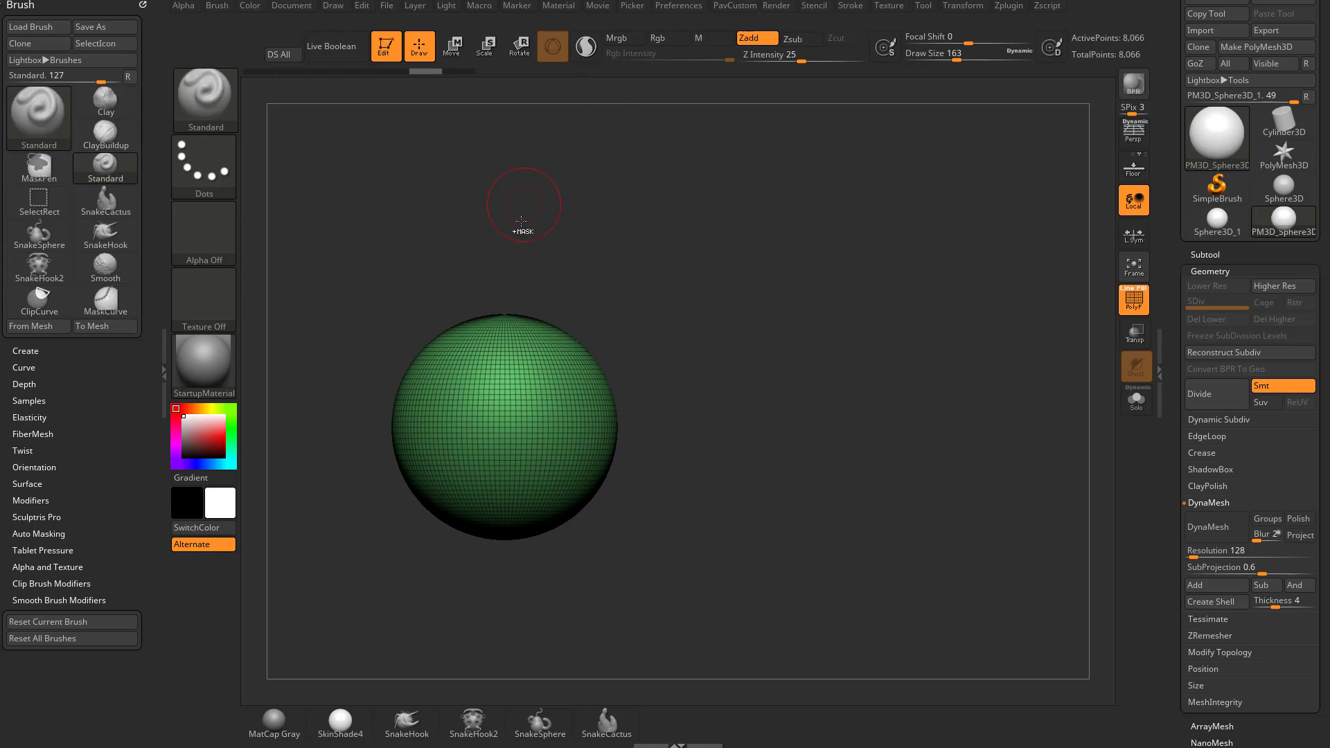
Change the ClipCurve stroke type, clip across the sphere with it, and undo the clip.
{"action": "key", "text": "ctrl+shift"}
{"action": "left_click", "coordinate": [210, 173]}
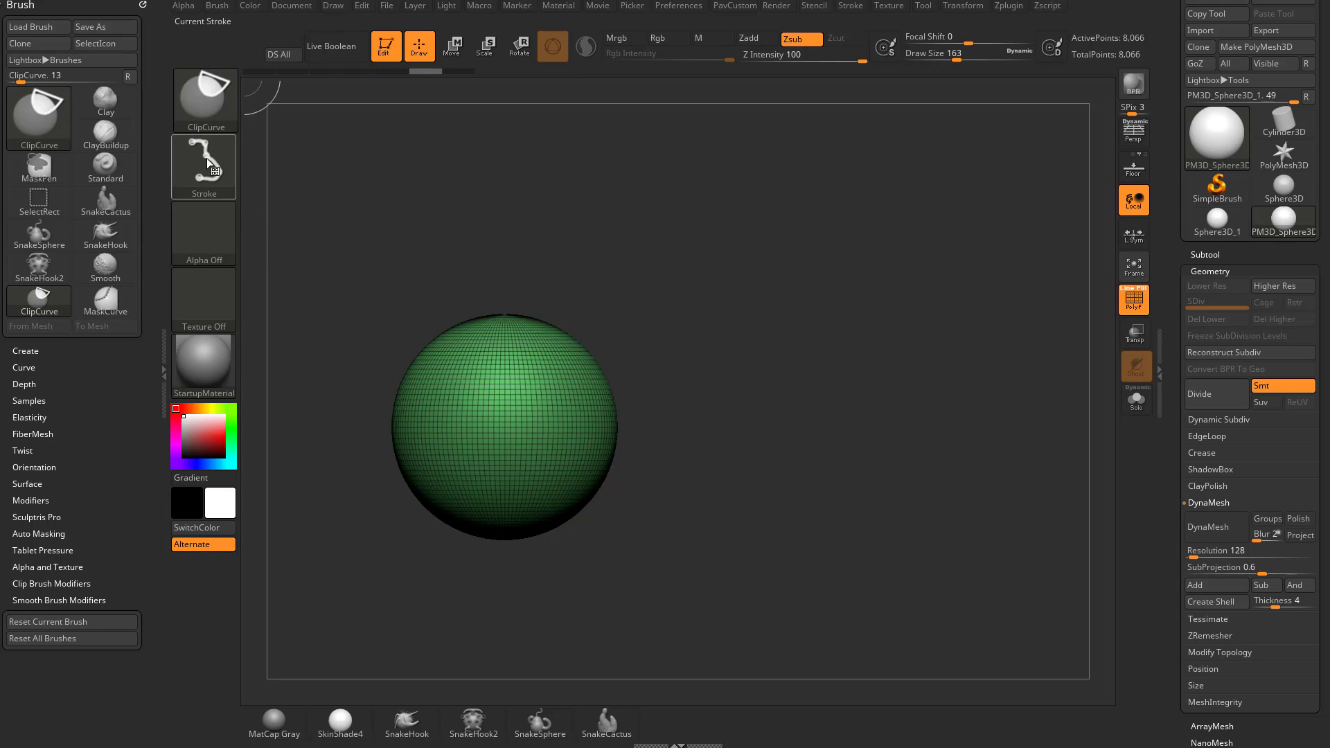
{"action": "mouse_move", "coordinate": [401, 243]}
{"action": "left_mouse_down", "text": "ctrl+shift"}
{"action": "mouse_move", "coordinate": [610, 446]}
{"action": "mouse_move", "coordinate": [631, 509]}
{"action": "left_mouse_up", "text": "ctrl+shift"}
{"action": "key", "text": "ctrl+z"}
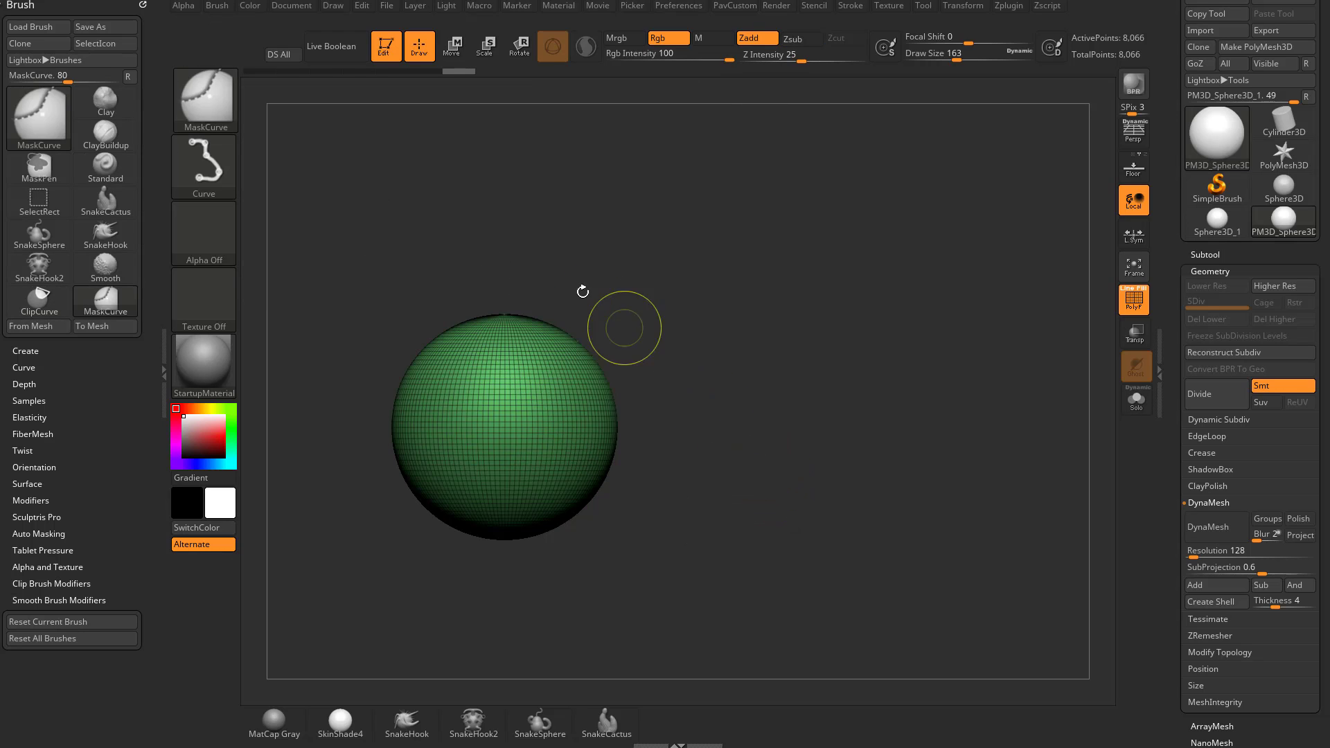
Set the ClipCurve stroke to Lasso, clip an irregular shape out of the sphere's upper right side, and undo it.
{"action": "left_click", "coordinate": [205, 168]}
{"action": "left_click", "coordinate": [506, 183]}
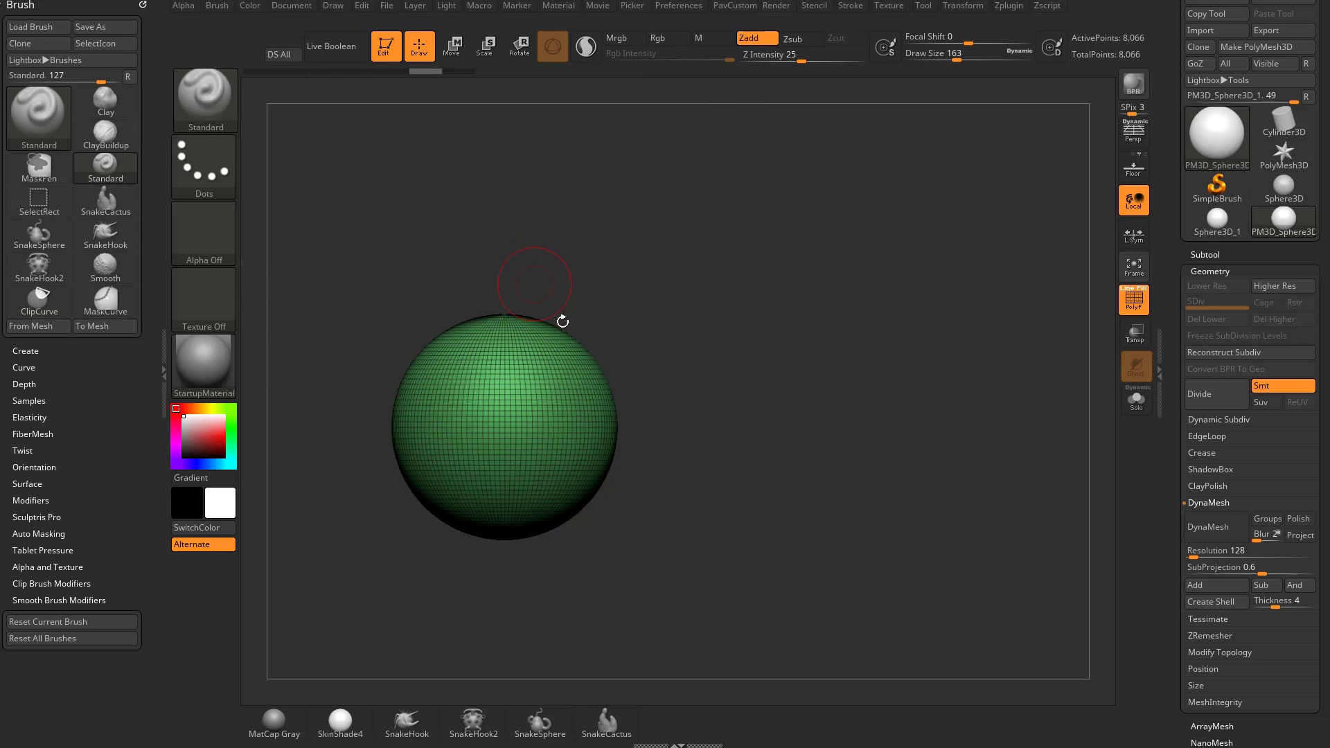
{"action": "mouse_move", "coordinate": [558, 318]}
{"action": "left_mouse_down", "text": "ctrl+shift"}
{"action": "mouse_move", "coordinate": [485, 398]}
{"action": "mouse_move", "coordinate": [625, 494]}
{"action": "left_mouse_up", "text": "ctrl+shift"}
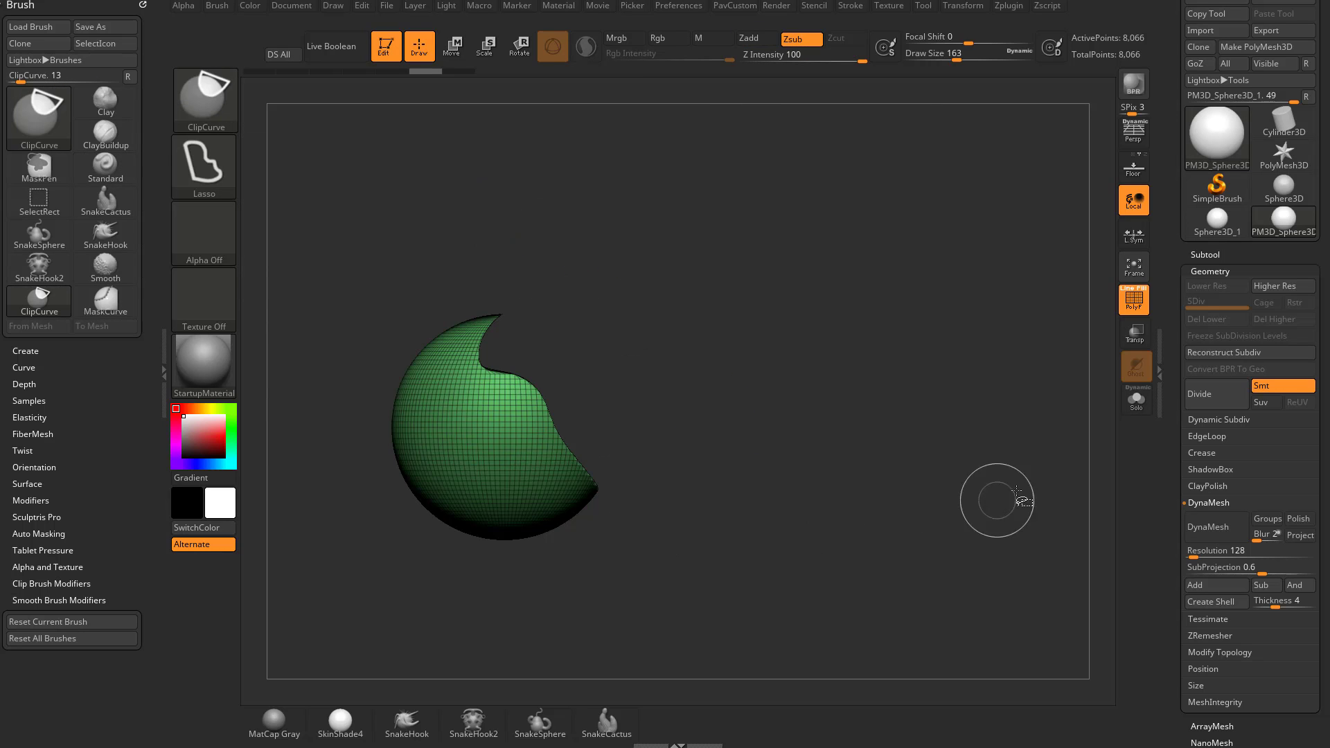
{"action": "key", "text": "ctrl+z"}
Set the ClipCurve stroke to Circle, make clips on the sphere's right side and in the empty area beside it, and undo both.
{"action": "left_click", "coordinate": [226, 179], "text": "ctrl+shift"}
{"action": "left_click", "coordinate": [353, 177], "text": "ctrl+shift"}
{"action": "left_click_drag", "start_coordinate": [554, 340], "coordinate": [616, 428], "text": "ctrl+shift"}
{"action": "key", "text": "ctrl+z"}
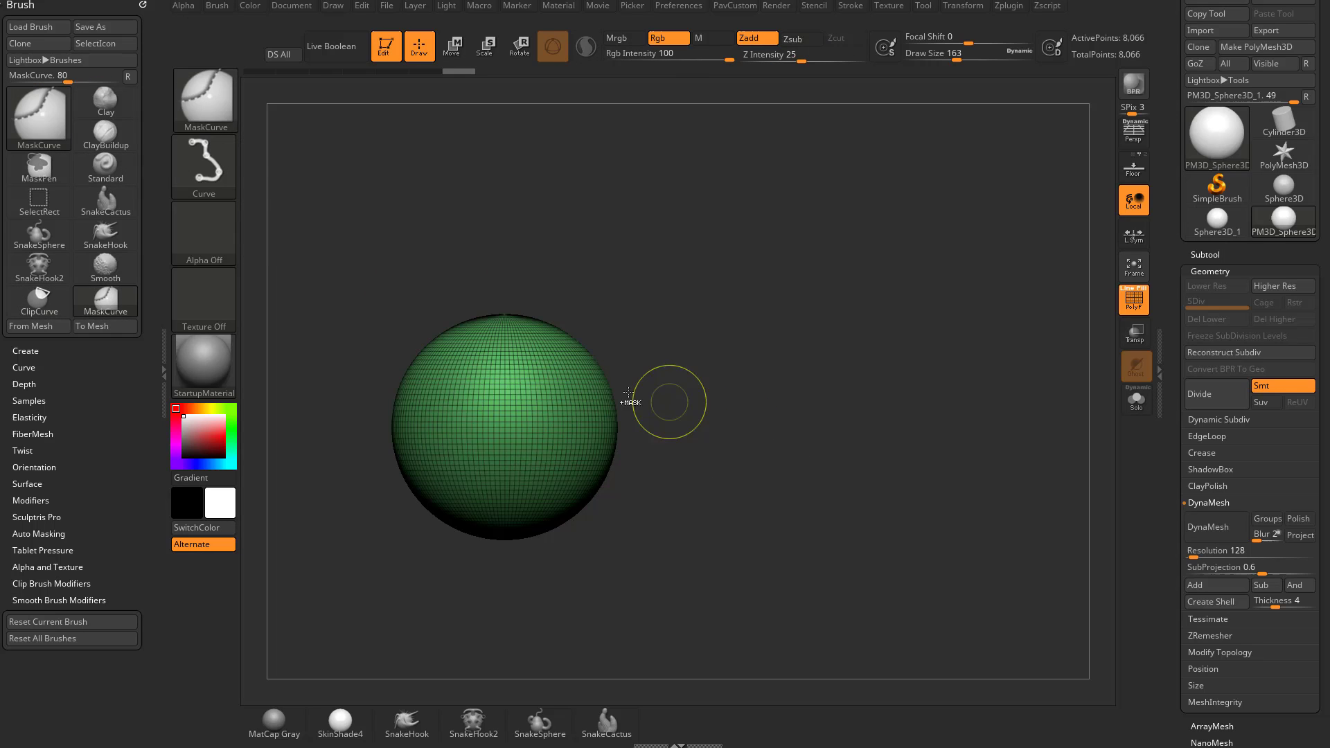
{"action": "left_click", "coordinate": [205, 168], "text": "ctrl+shift"}
{"action": "mouse_move", "coordinate": [279, 175]}
{"action": "left_mouse_down", "text": "ctrl+shift"}
{"action": "mouse_move", "coordinate": [296, 213]}
{"action": "mouse_move", "coordinate": [416, 271]}
{"action": "left_mouse_up", "text": "ctrl+shift"}
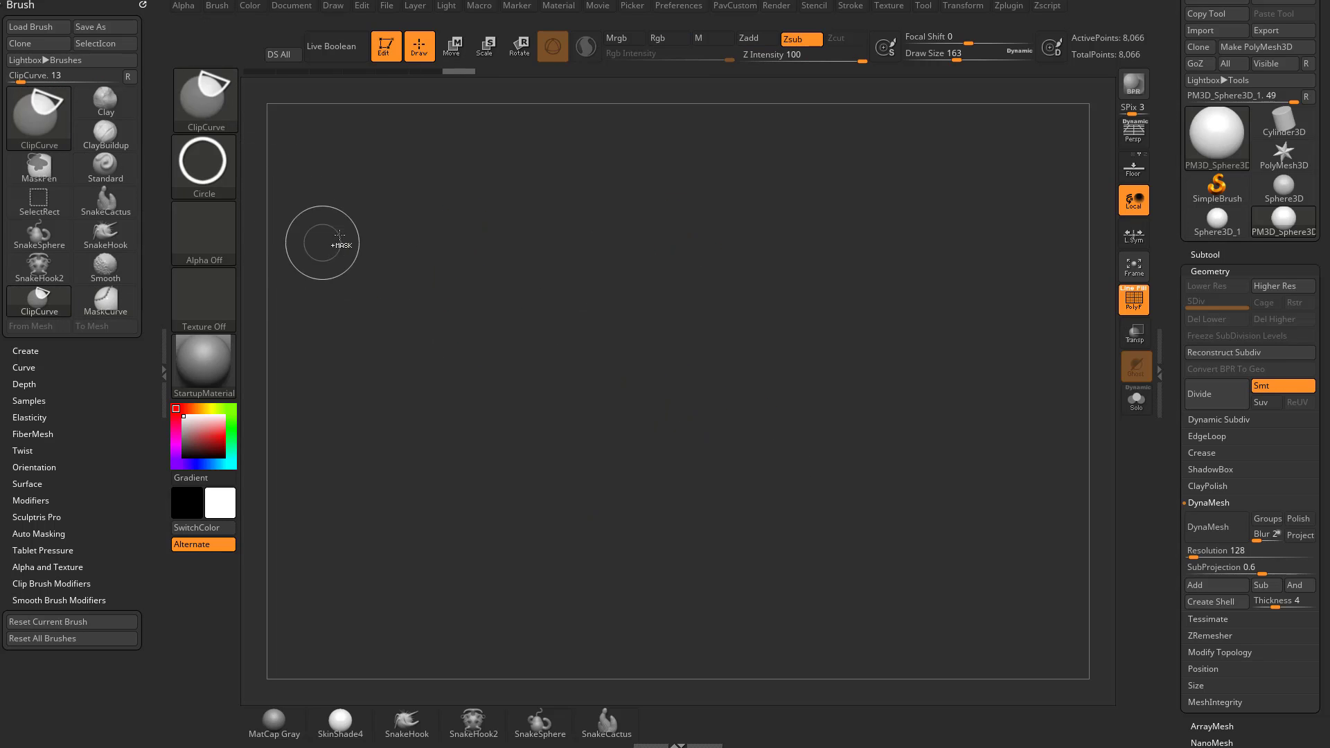
{"action": "key", "text": "ctrl+z"}
Set the ClipCurve stroke to Lasso, look through the available clip brushes, and keep ClipCurve selected.
{"action": "left_click", "coordinate": [208, 168]}
{"action": "left_click", "coordinate": [488, 176]}
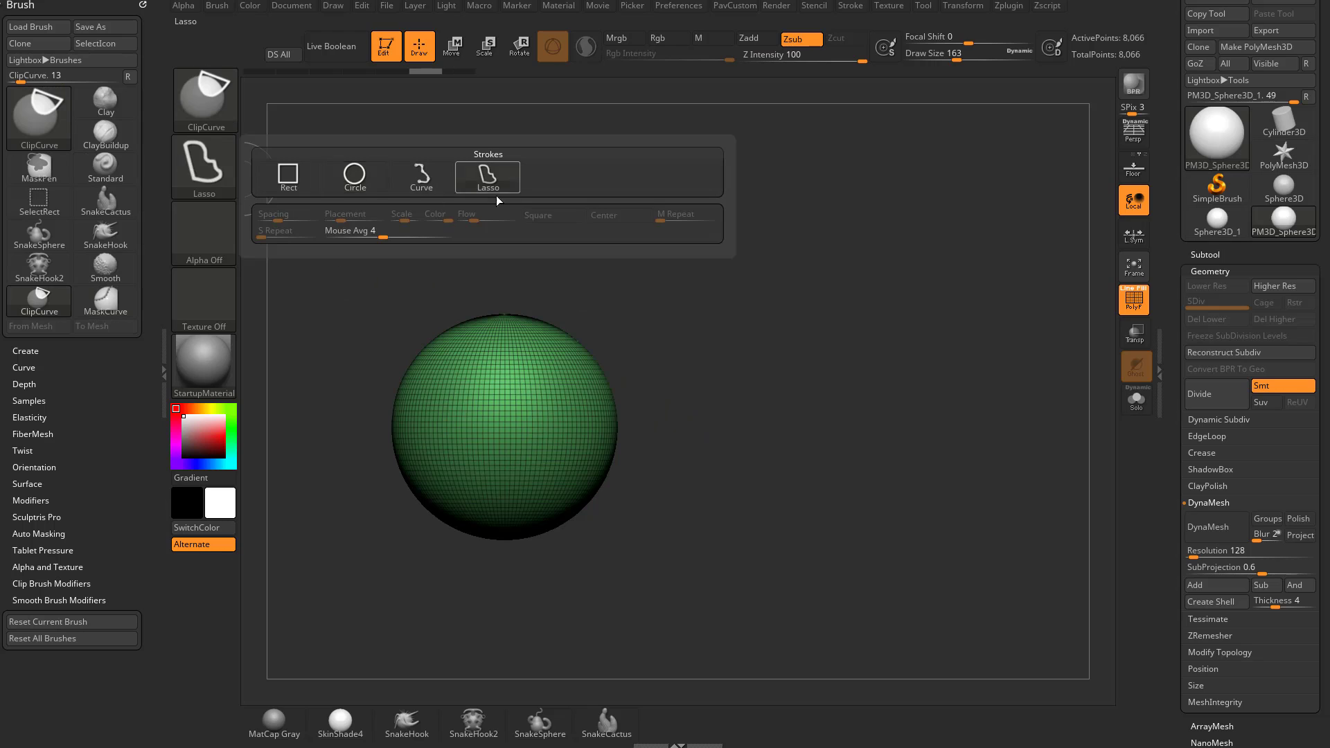
{"action": "left_click", "coordinate": [221, 114]}
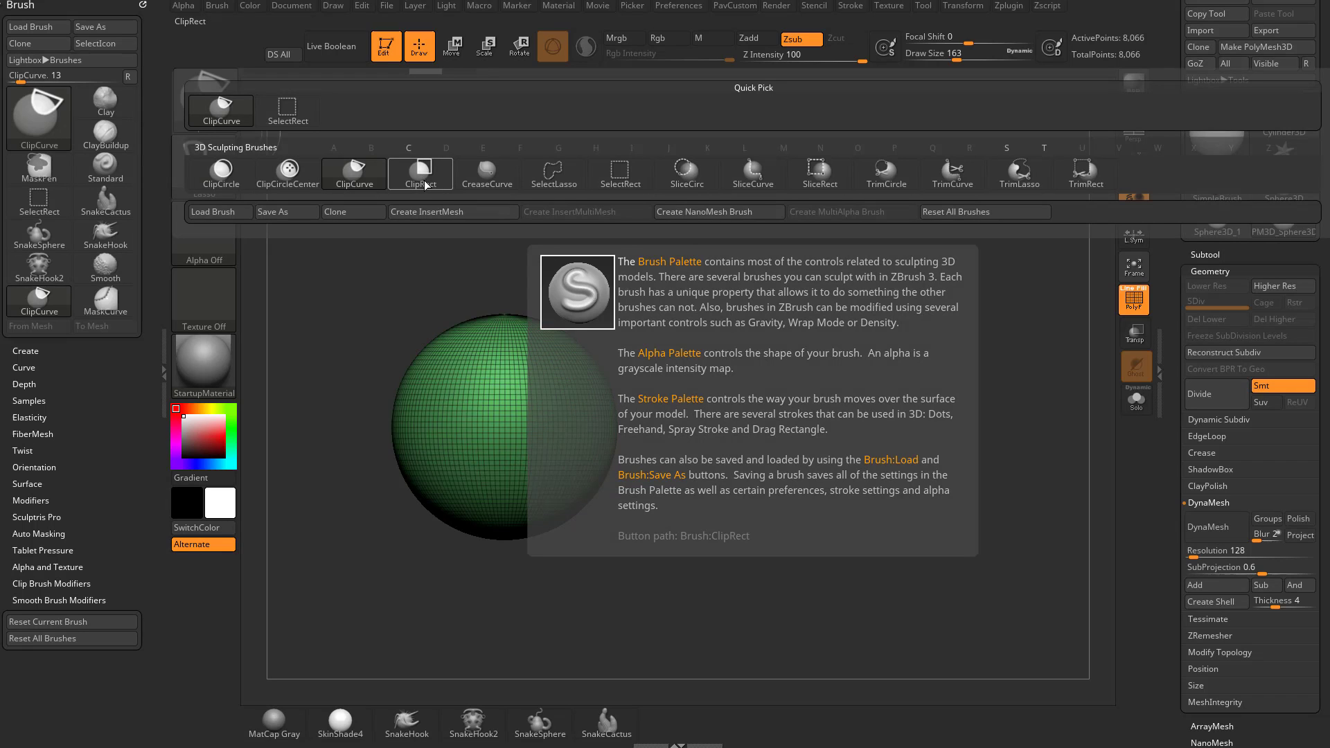
{"action": "left_click", "coordinate": [367, 176]}
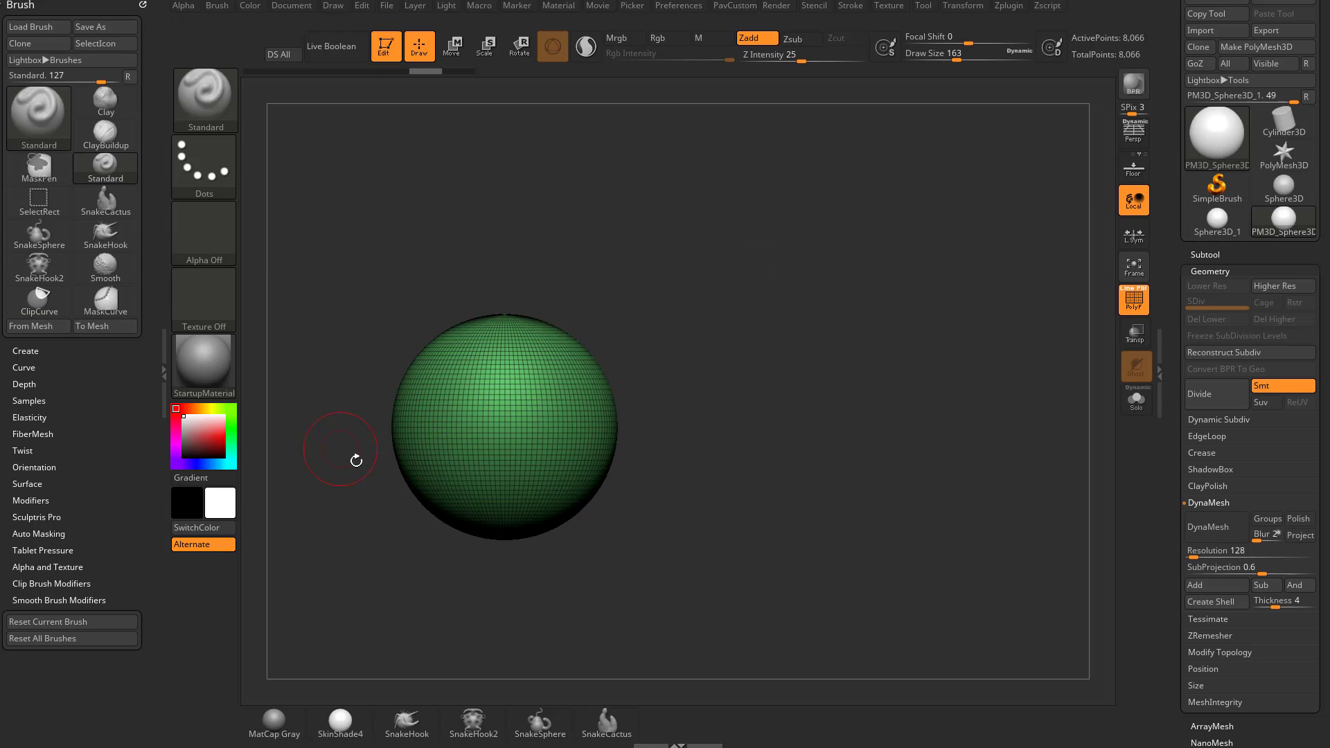
Select the ClipCircle brush and clip the sphere to a circle overlapping its upper right edge.
{"action": "left_click", "coordinate": [213, 94]}
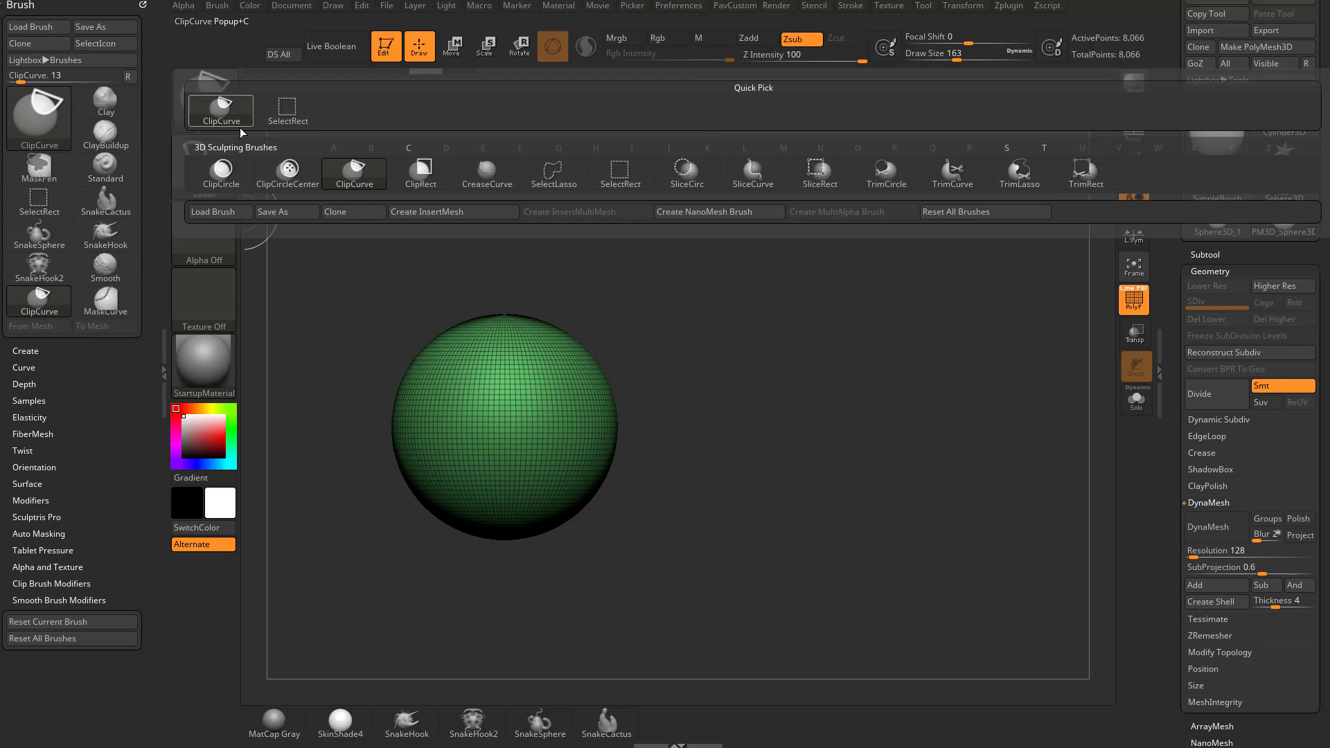
{"action": "left_click", "coordinate": [225, 182], "text": "ctrl+shift"}
{"action": "left_click_drag", "start_coordinate": [722, 318], "coordinate": [666, 318], "text": "alt"}
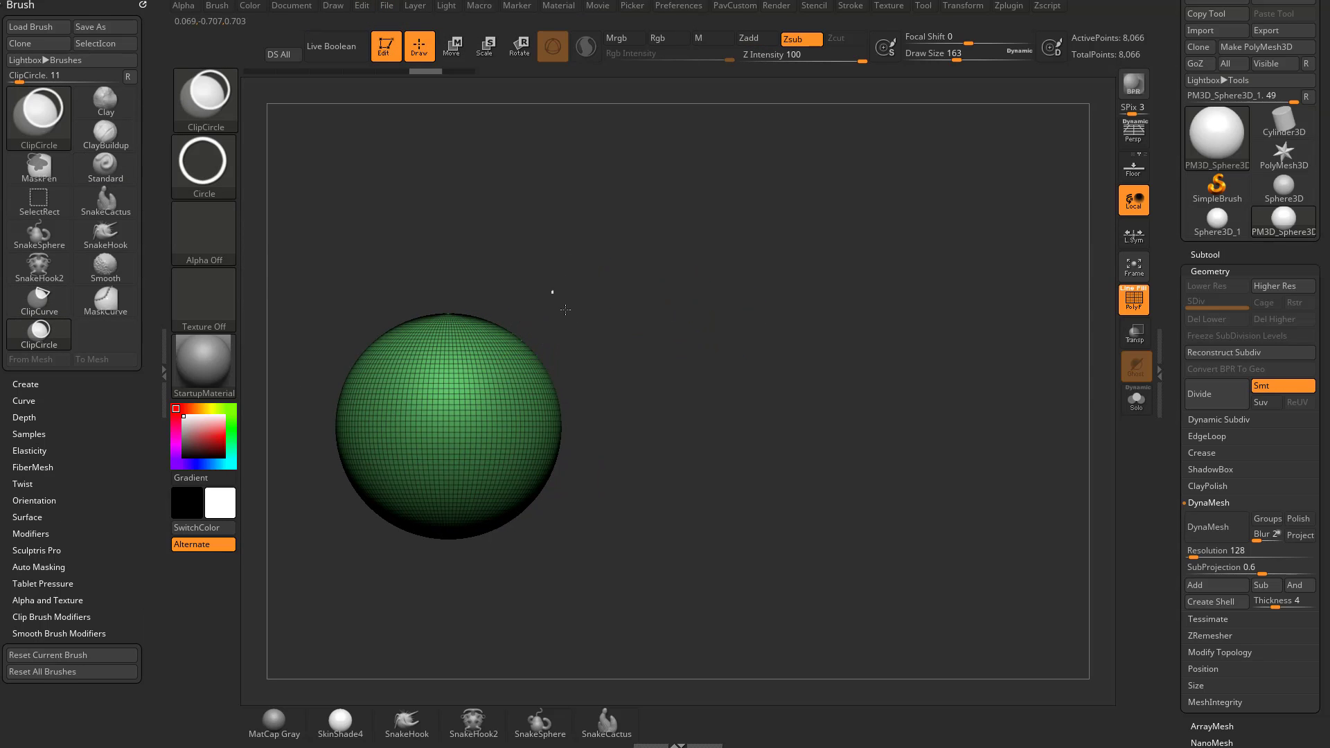
{"action": "left_click_drag", "start_coordinate": [565, 310], "coordinate": [588, 409]}
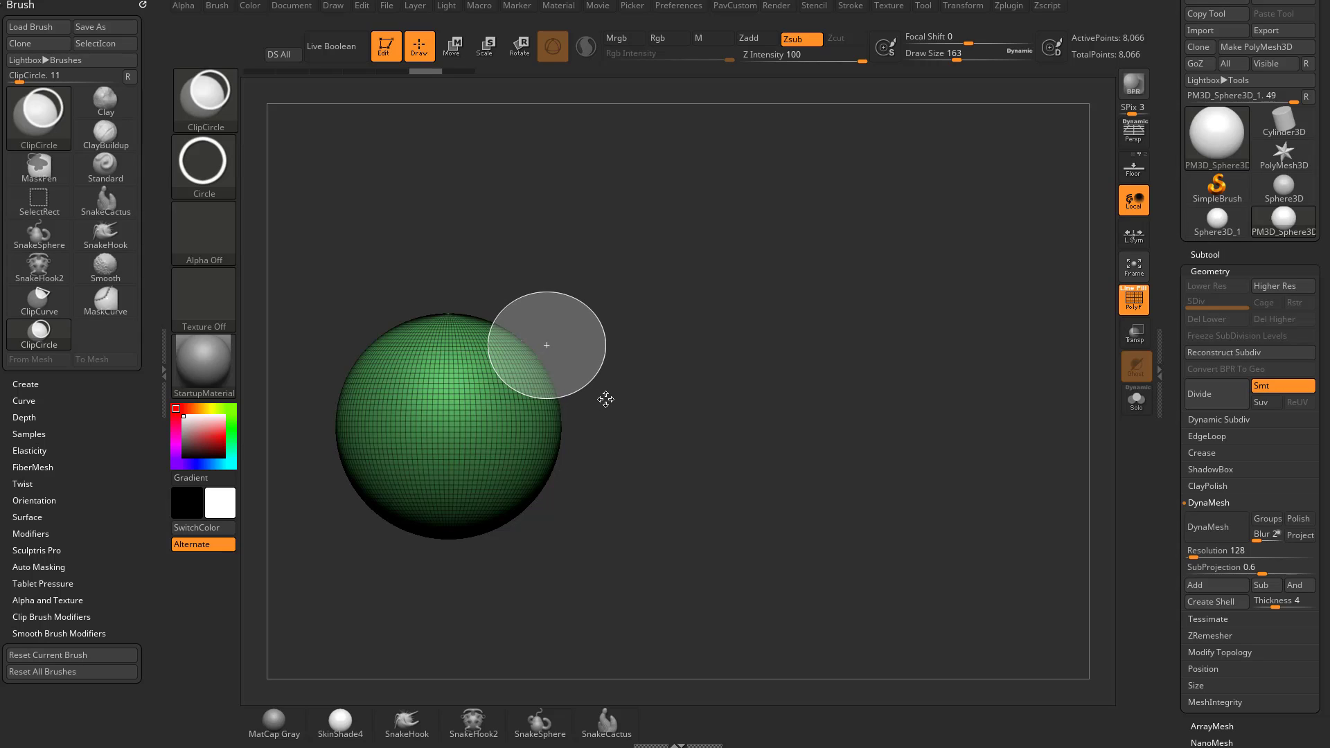
{"action": "left_click_drag", "start_coordinate": [605, 399], "coordinate": [607, 398], "text": "ctrl+shift"}
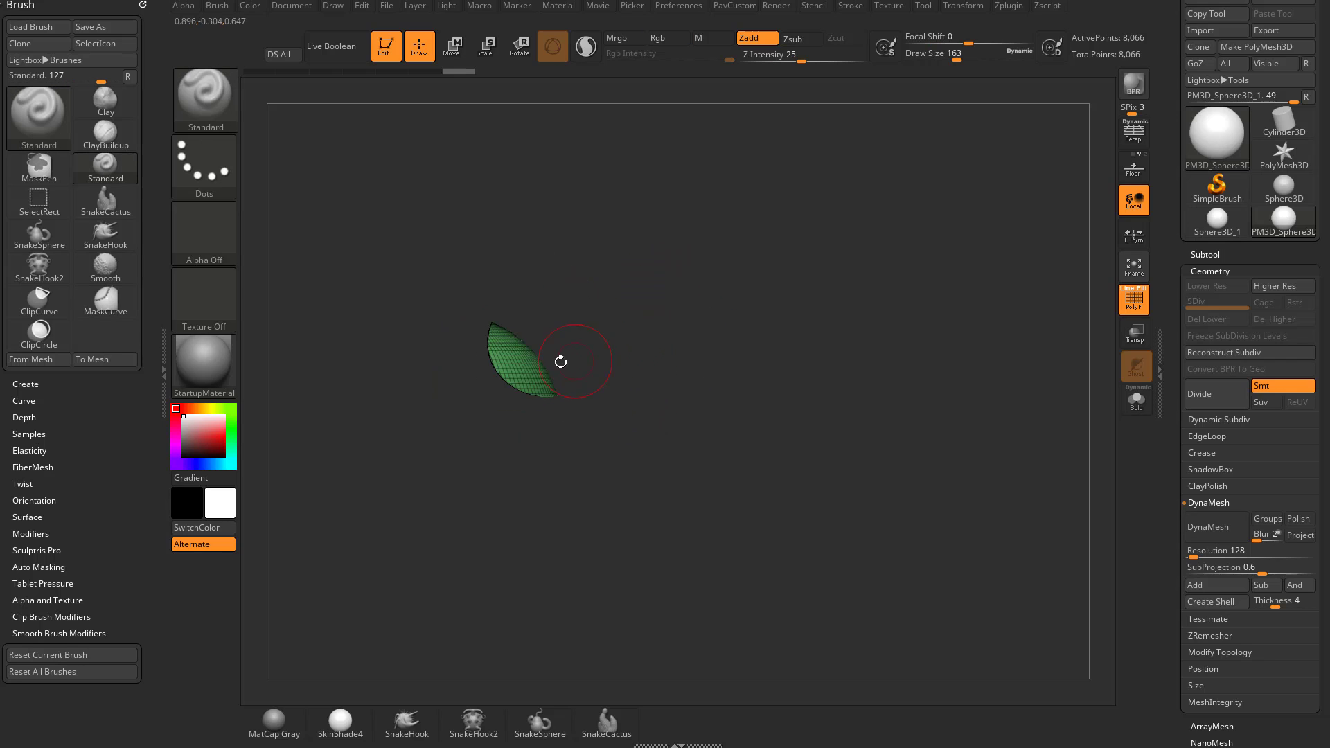
Inspect the lens-shaped remainder of the sphere from several angles and undo the circle clip.
{"action": "left_click_drag", "start_coordinate": [614, 362], "coordinate": [675, 394]}
{"action": "left_click_drag", "start_coordinate": [670, 320], "coordinate": [627, 285]}
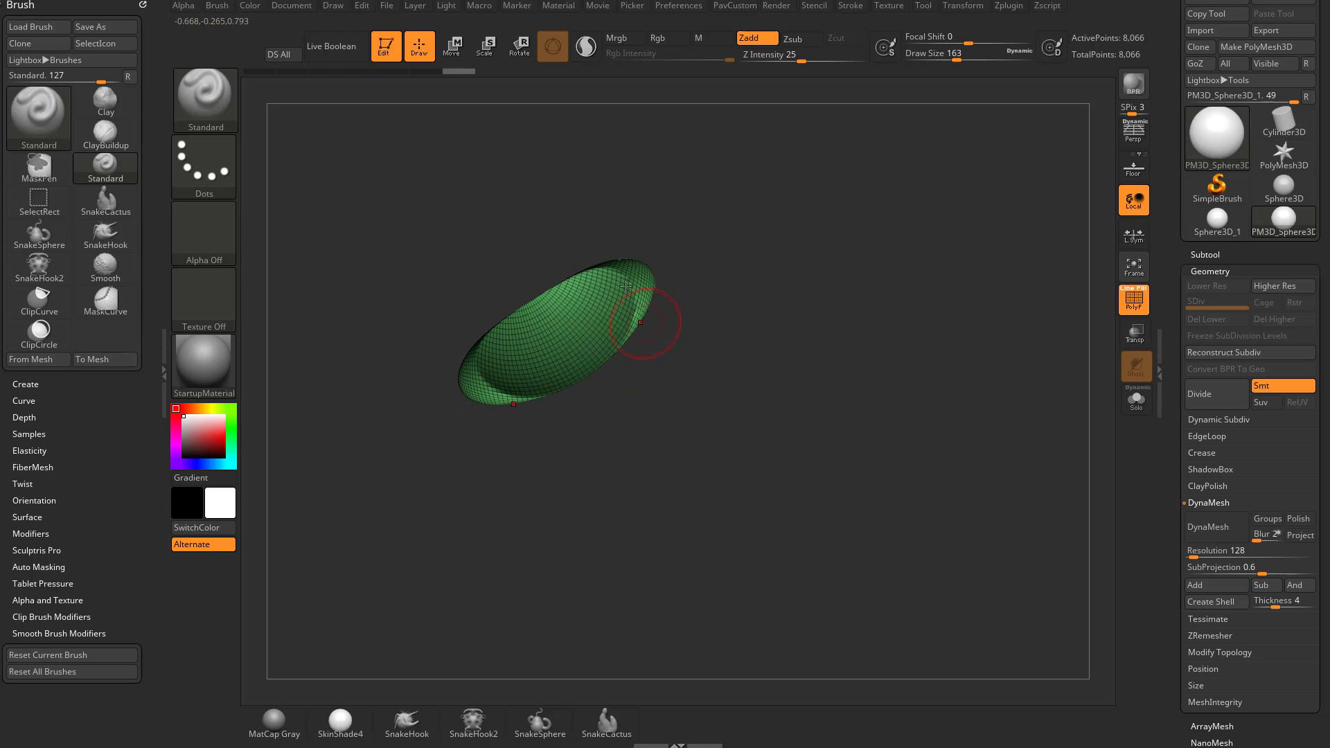
{"action": "left_click_drag", "start_coordinate": [558, 390], "coordinate": [631, 373]}
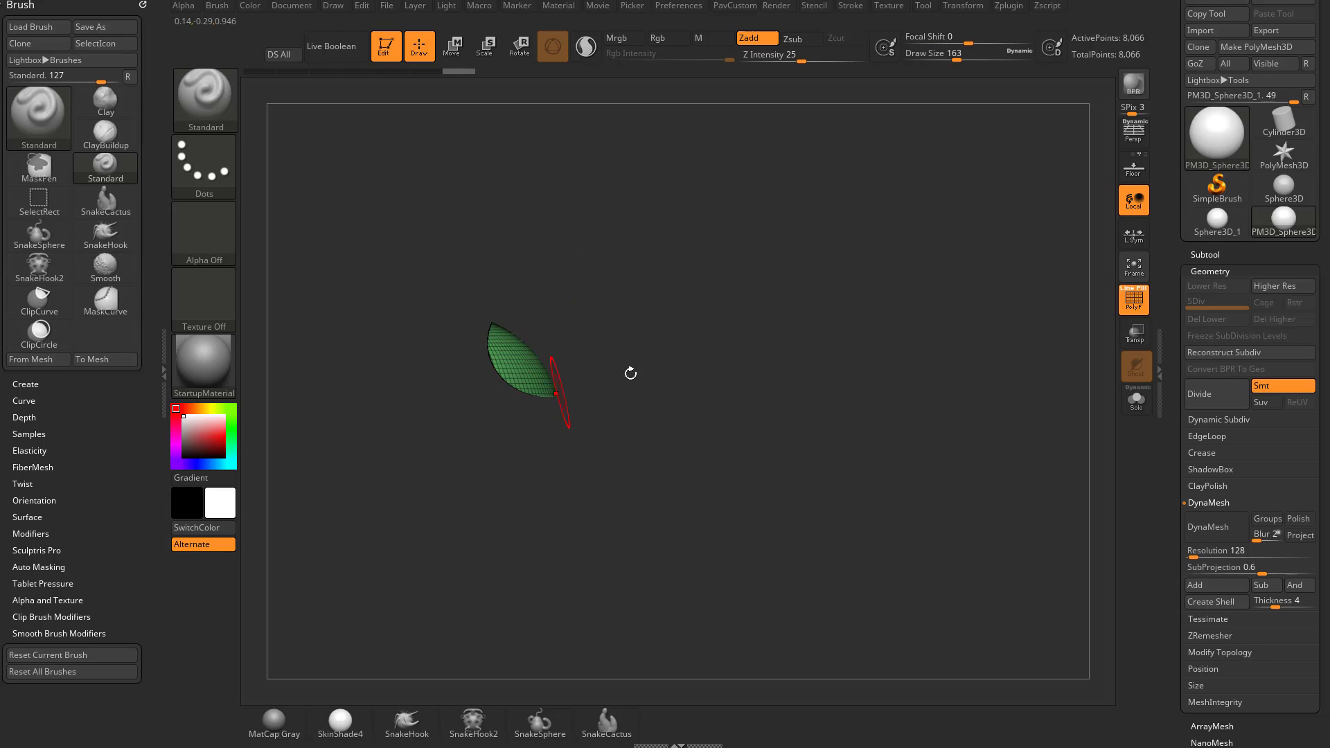
{"action": "left_click", "coordinate": [667, 352], "text": "ctrl+shift"}
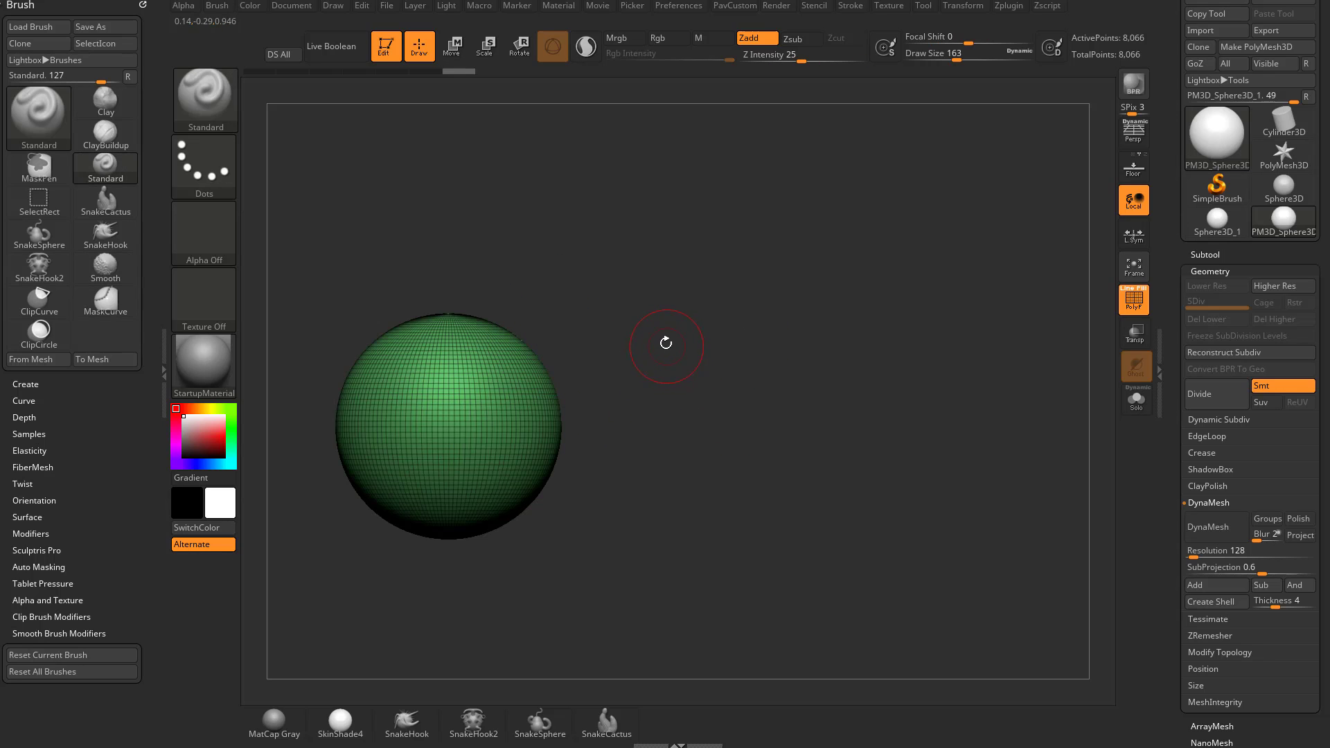
Clip the sphere's upper right edge with ClipCircle, first keeping only the overlap and then cutting a round notch, undoing each clip.
{"action": "mouse_move", "coordinate": [552, 306]}
{"action": "left_mouse_down", "text": "ctrl+shift"}
{"action": "mouse_move", "coordinate": [658, 414]}
{"action": "mouse_move", "coordinate": [591, 430]}
{"action": "mouse_move", "coordinate": [647, 415]}
{"action": "left_mouse_up", "text": "ctrl+shift"}
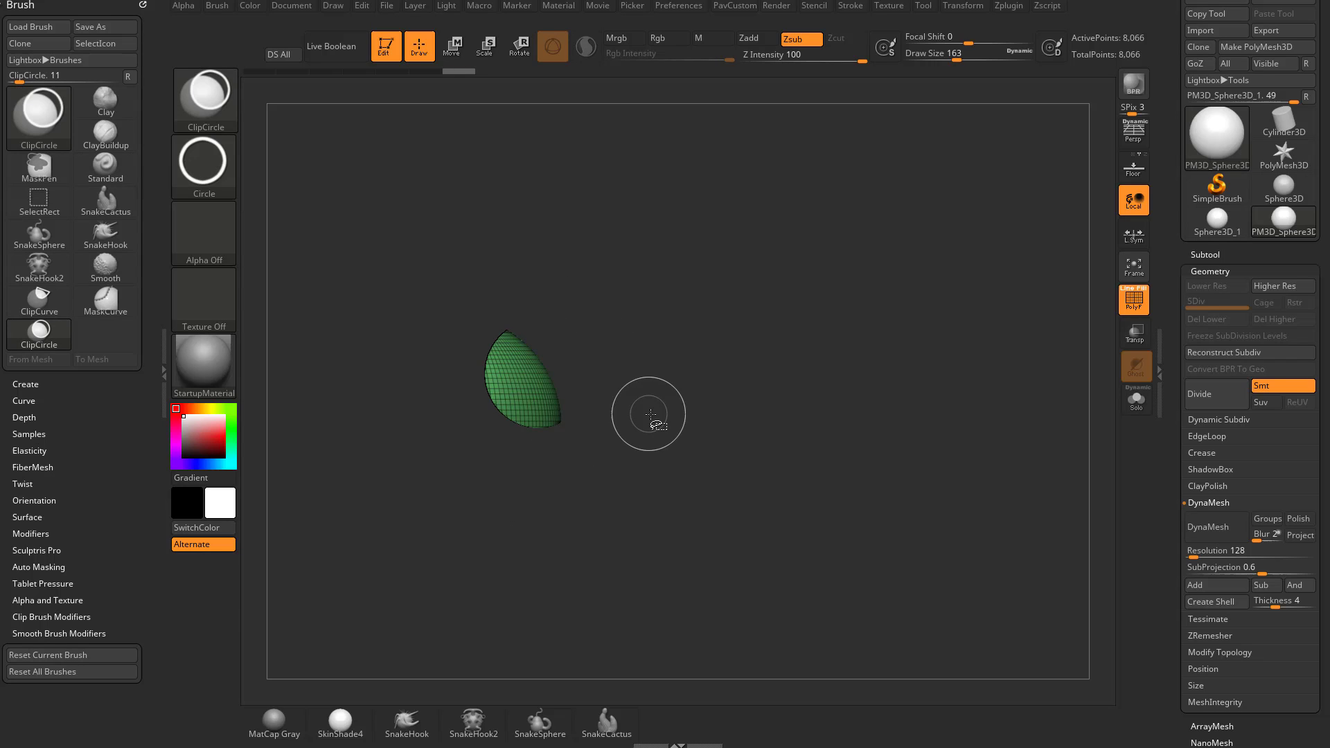
{"action": "left_click", "coordinate": [637, 350], "text": "ctrl+shift"}
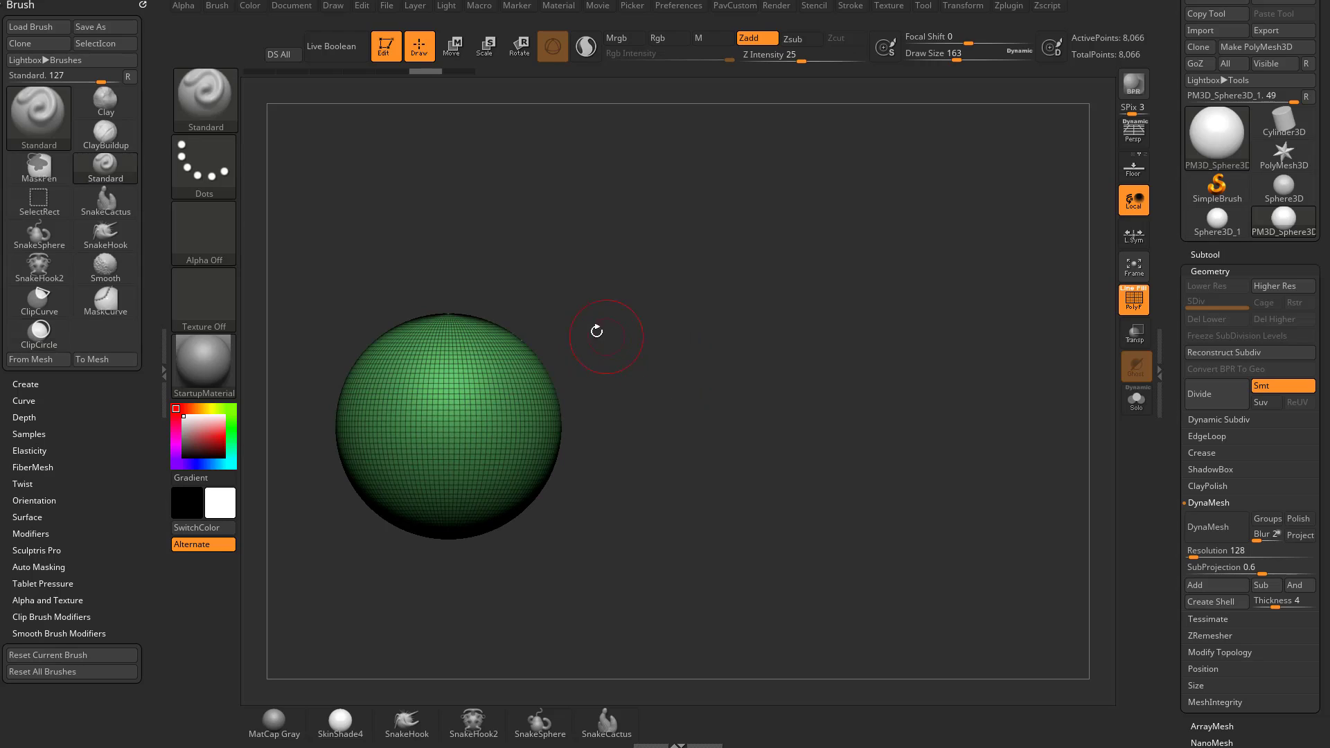
{"action": "left_click_drag", "start_coordinate": [575, 313], "coordinate": [614, 408], "text": "ctrl+shift"}
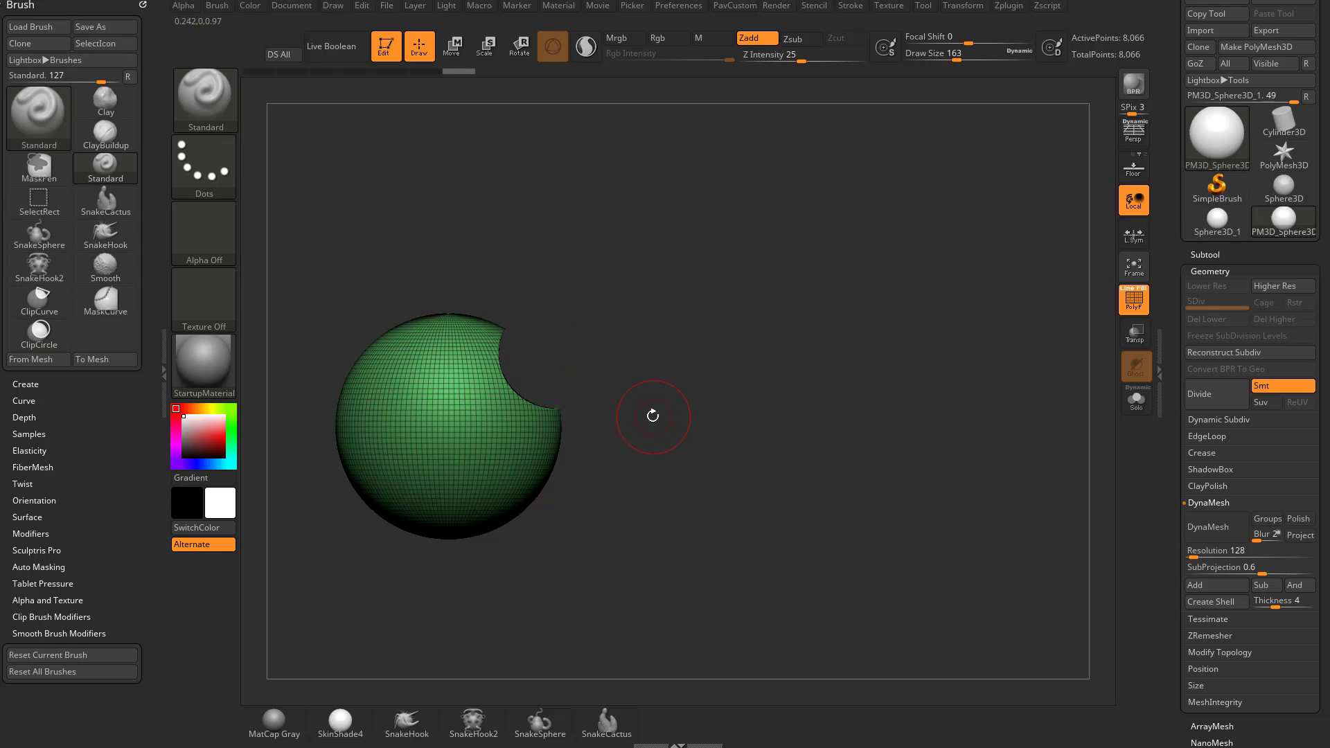
{"action": "key", "text": "ctrl+z"}
Clip the sphere's upper right edge with circles into a protruding disc and lens-shaped overlaps, and undo all these clips.
{"action": "mouse_move", "coordinate": [556, 315]}
{"action": "left_mouse_down", "text": "ctrl+shift"}
{"action": "mouse_move", "coordinate": [671, 416]}
{"action": "mouse_move", "coordinate": [606, 403]}
{"action": "mouse_move", "coordinate": [591, 425]}
{"action": "left_mouse_up", "text": "ctrl+shift"}
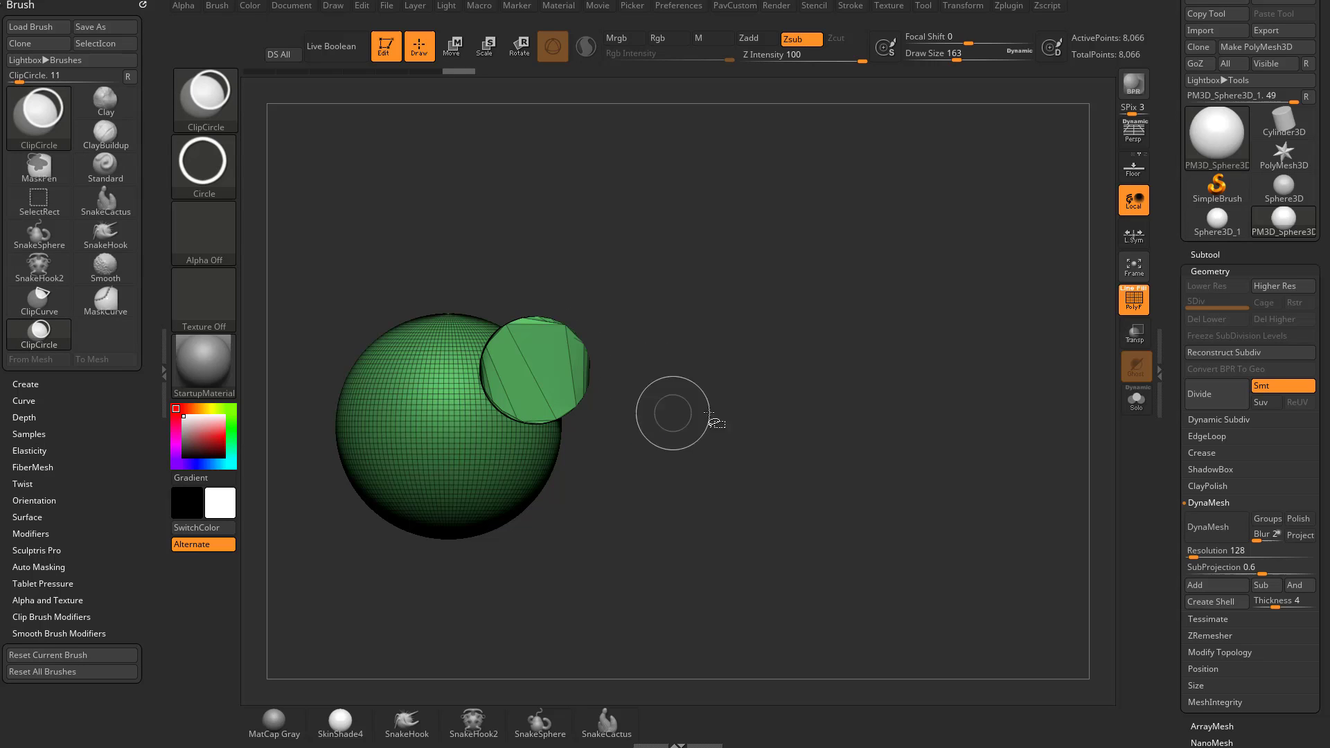
{"action": "key", "text": "ctrl+z"}
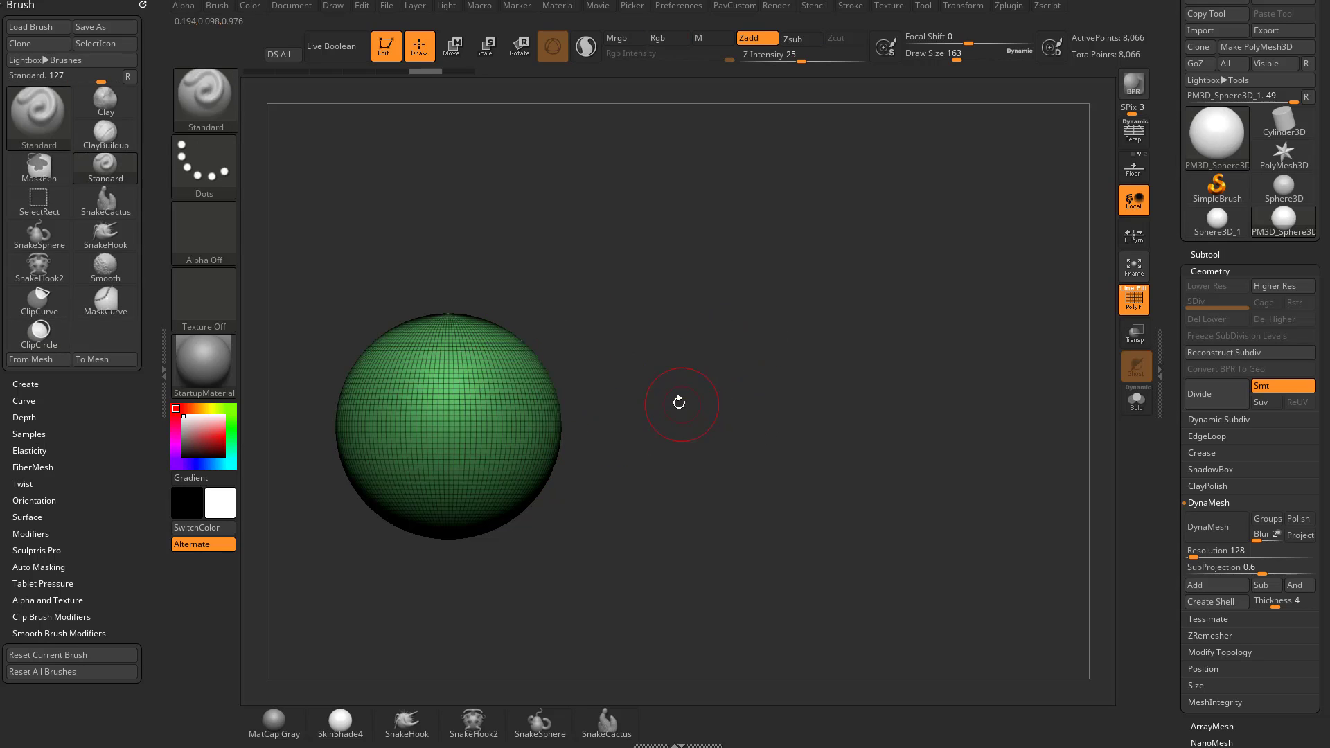
{"action": "mouse_move", "coordinate": [485, 298]}
{"action": "left_mouse_down", "text": "ctrl+shift"}
{"action": "mouse_move", "coordinate": [584, 395]}
{"action": "mouse_move", "coordinate": [582, 419]}
{"action": "left_mouse_up", "text": "ctrl+shift"}
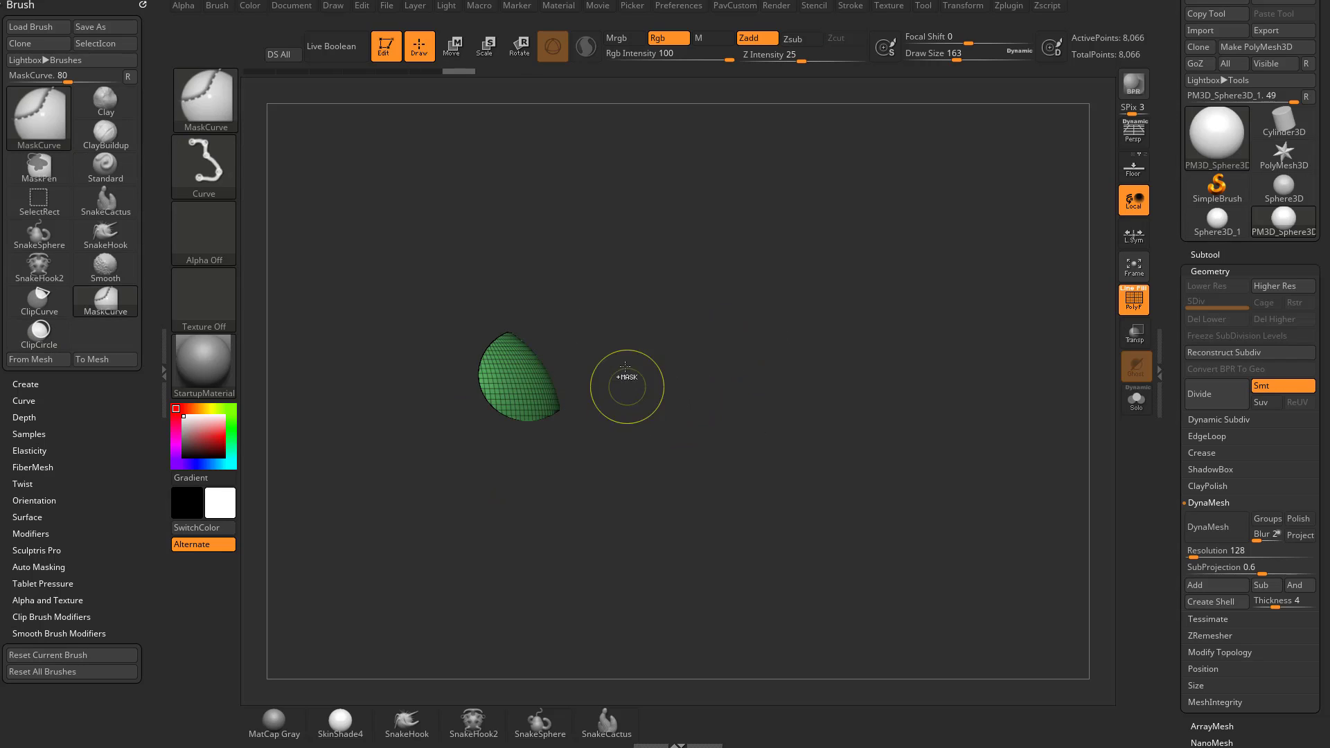
{"action": "key", "text": "ctrl+z"}
{"action": "mouse_move", "coordinate": [578, 324]}
{"action": "left_mouse_down", "text": "ctrl+shift"}
{"action": "mouse_move", "coordinate": [659, 422]}
{"action": "mouse_move", "coordinate": [576, 436]}
{"action": "left_mouse_up", "text": "ctrl+shift"}
{"action": "key", "text": "ctrl+z"}
{"action": "key", "text": "ctrl+z"}
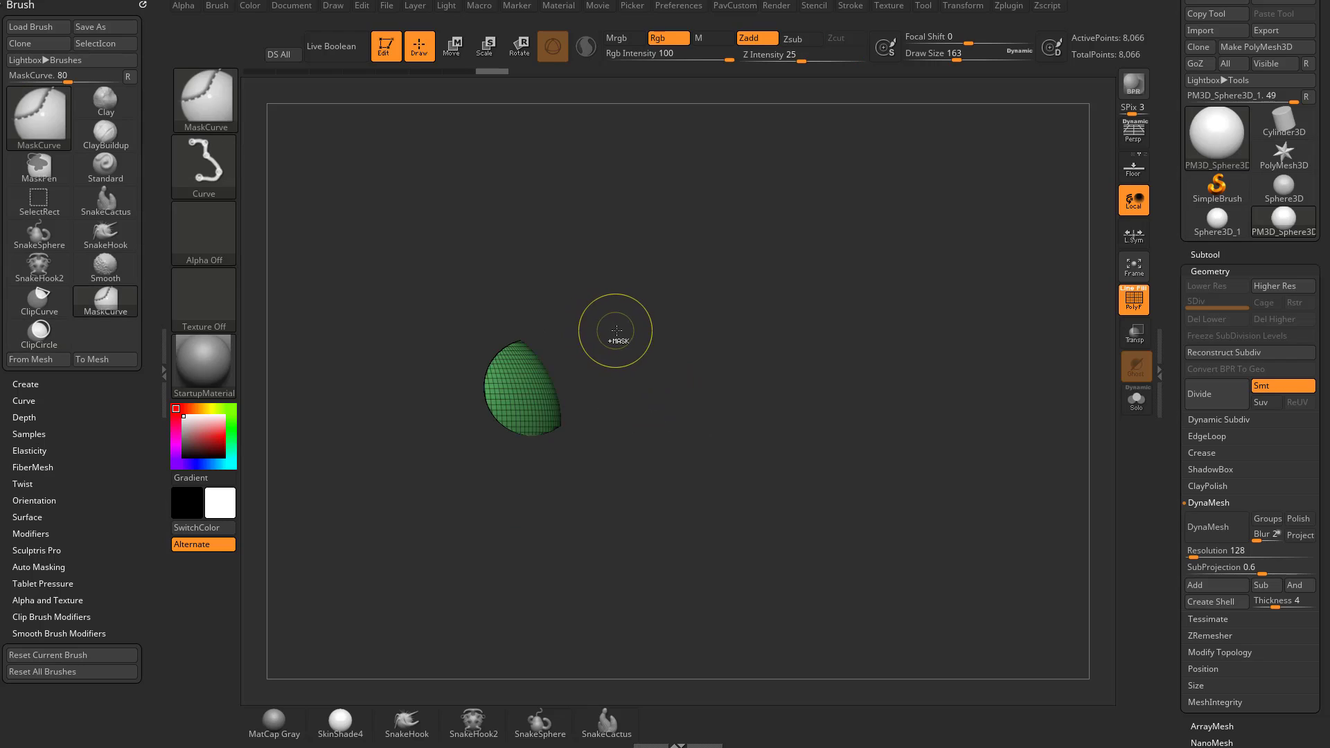
{"action": "key", "text": "ctrl+z"}
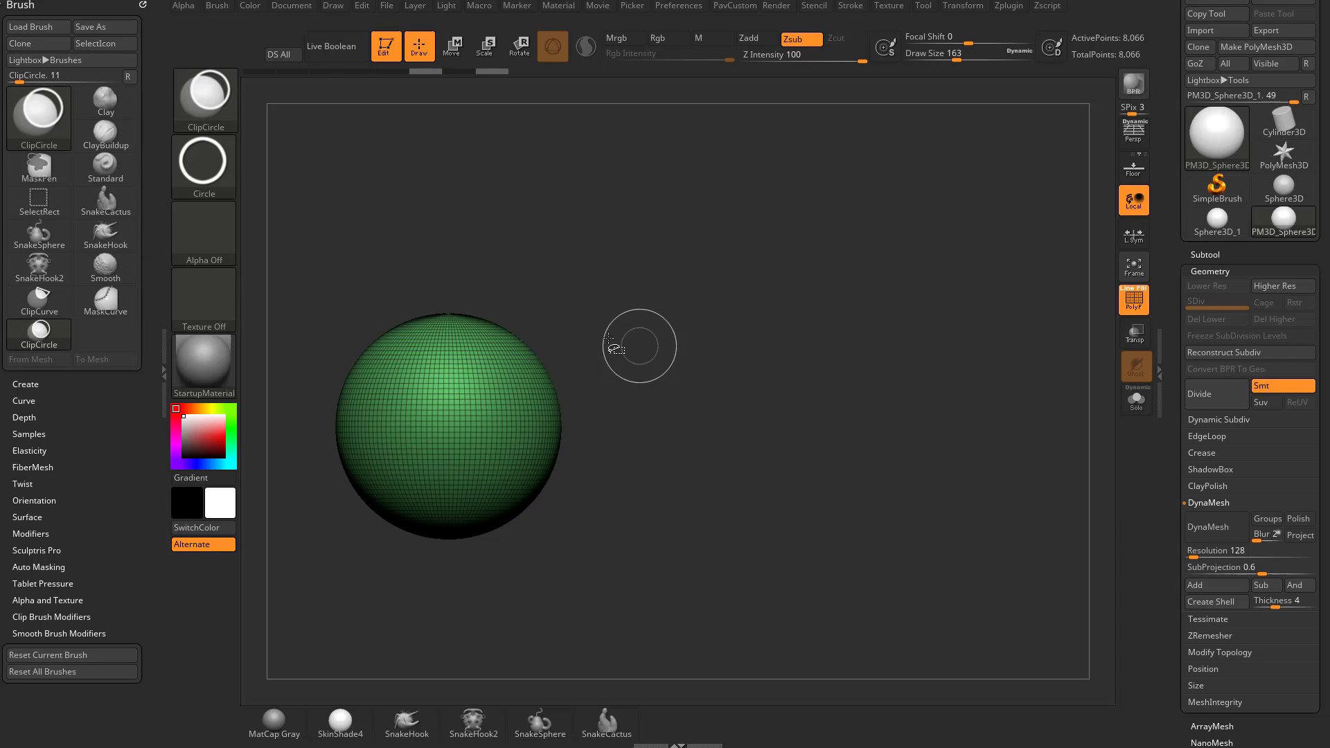
Clip two circular notches into the sphere's upper right and lower right edges with ClipCircle.
{"action": "left_click_drag", "start_coordinate": [608, 343], "coordinate": [599, 567], "text": "ctrl+shift"}
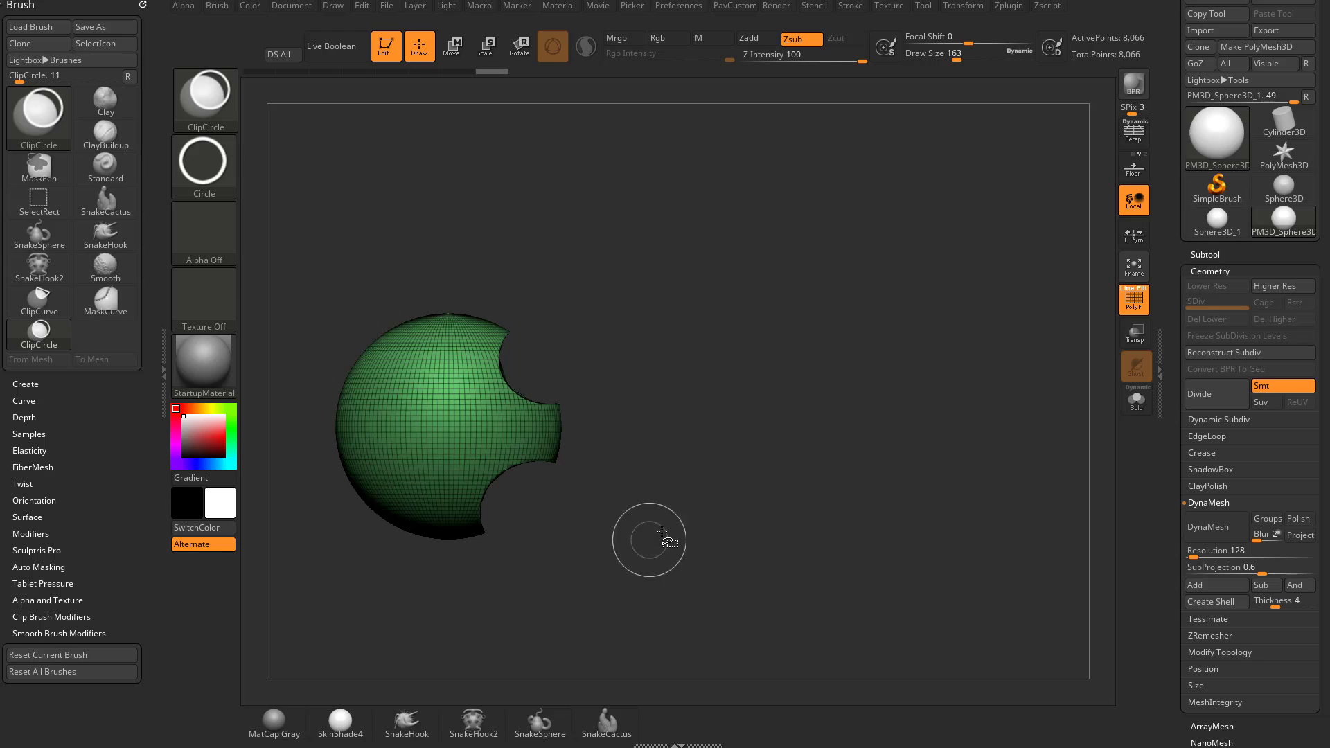
Clip a protruding disc at the sphere's upper left edge with ClipCircle and undo all clips to restore the full sphere.
{"action": "mouse_move", "coordinate": [326, 208]}
{"action": "left_mouse_down", "text": "ctrl+shift"}
{"action": "mouse_move", "coordinate": [416, 313]}
{"action": "mouse_move", "coordinate": [414, 405]}
{"action": "mouse_move", "coordinate": [415, 387]}
{"action": "left_mouse_up", "text": "ctrl+shift"}
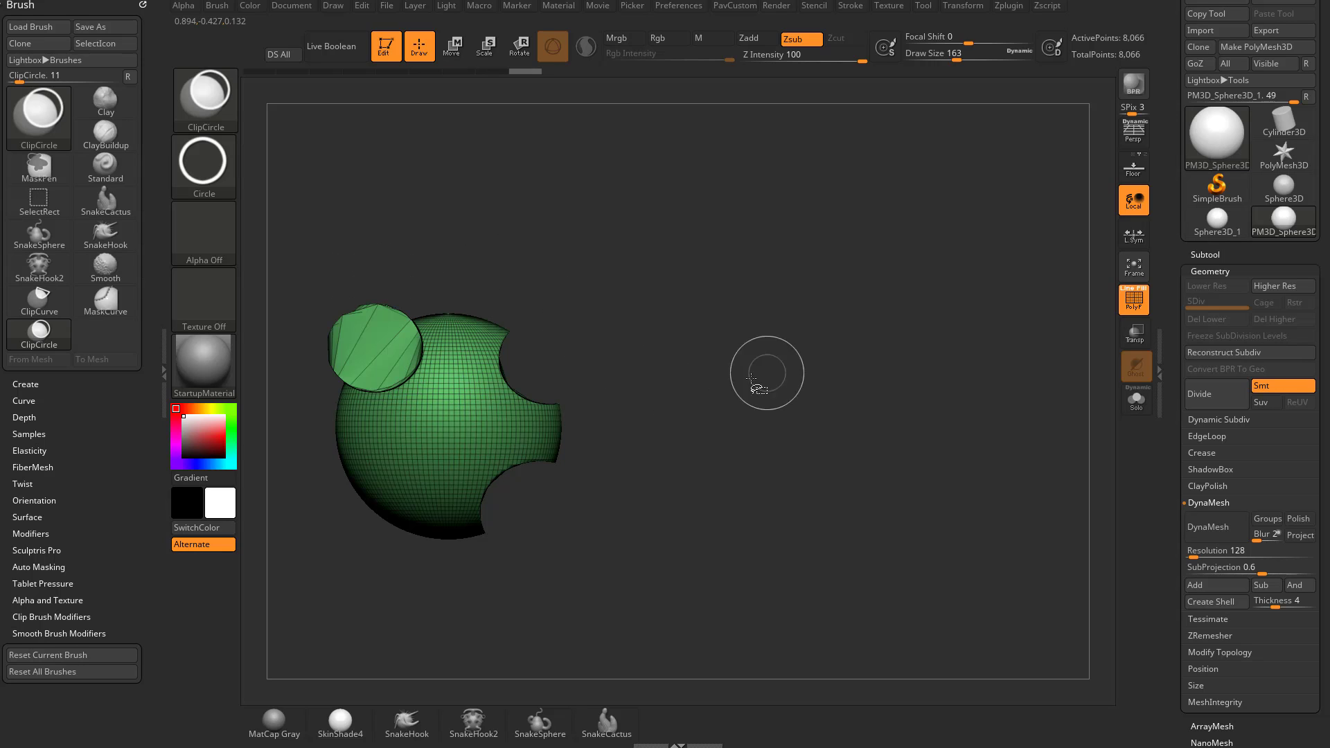
{"action": "mouse_move", "coordinate": [692, 346]}
{"action": "left_mouse_down"}
{"action": "mouse_move", "coordinate": [704, 362]}
{"action": "mouse_move", "coordinate": [686, 289]}
{"action": "mouse_move", "coordinate": [643, 322]}
{"action": "mouse_move", "coordinate": [617, 306]}
{"action": "mouse_move", "coordinate": [688, 347]}
{"action": "left_mouse_up"}
{"action": "key", "text": "ctrl+z"}
{"action": "key", "text": "ctrl+z"}
{"action": "key", "text": "ctrl+z"}
{"action": "key", "text": "ctrl+z"}
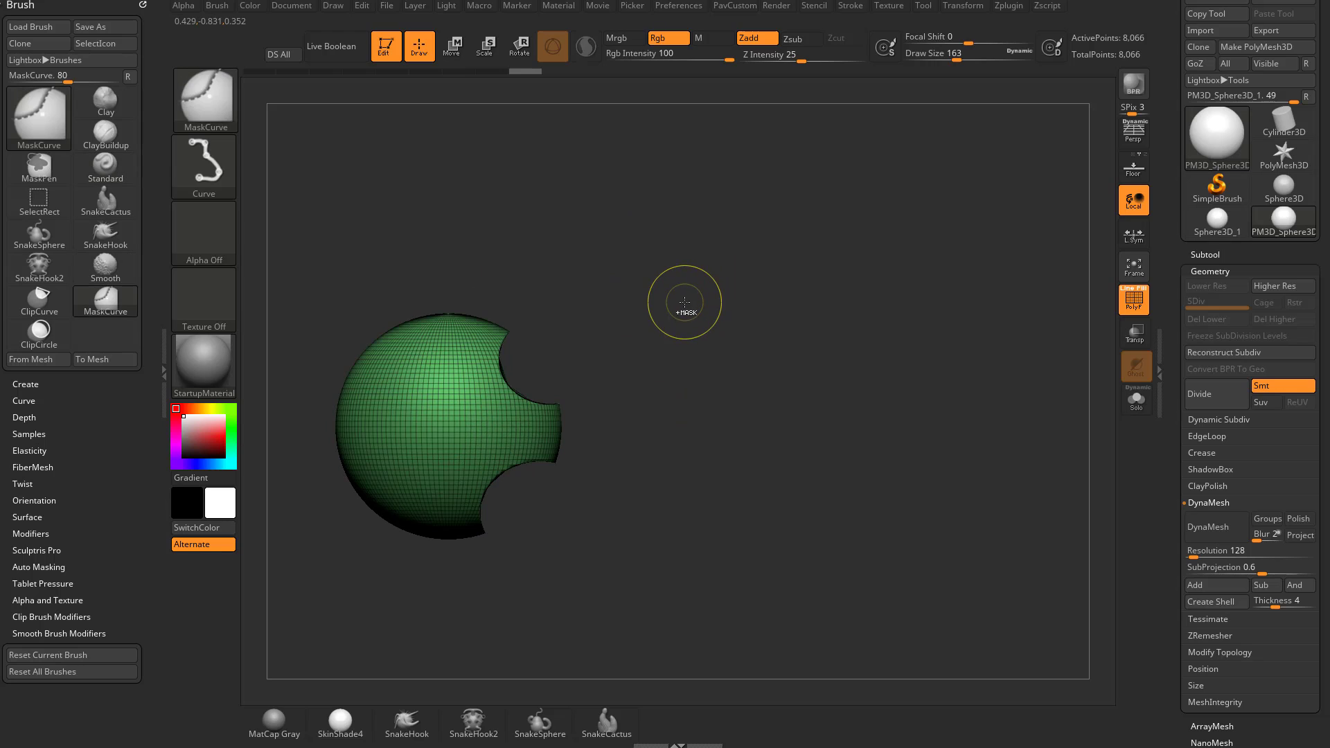
{"action": "key", "text": "ctrl+z"}
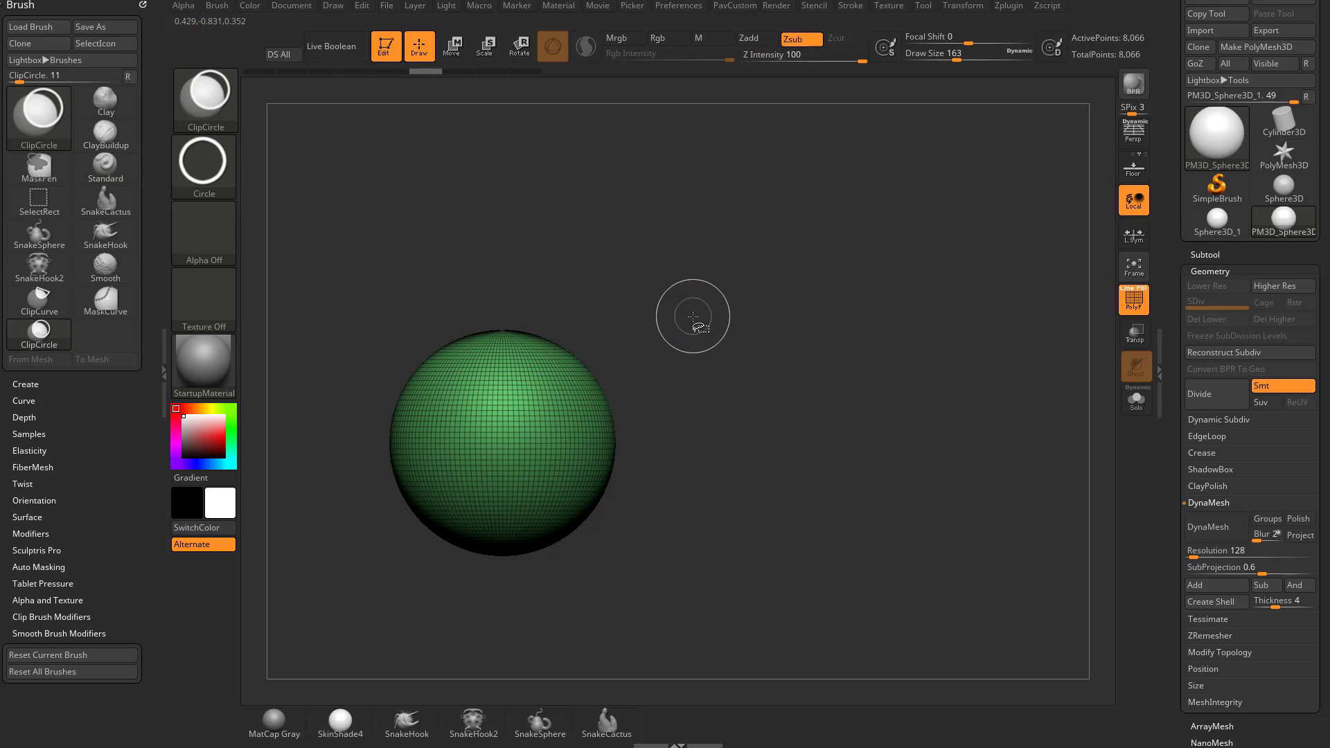
Cut a rectangular corner notch into the sphere's upper right edge with ClipRect, inspect it from several angles, and undo it.
{"action": "left_click", "coordinate": [205, 100]}
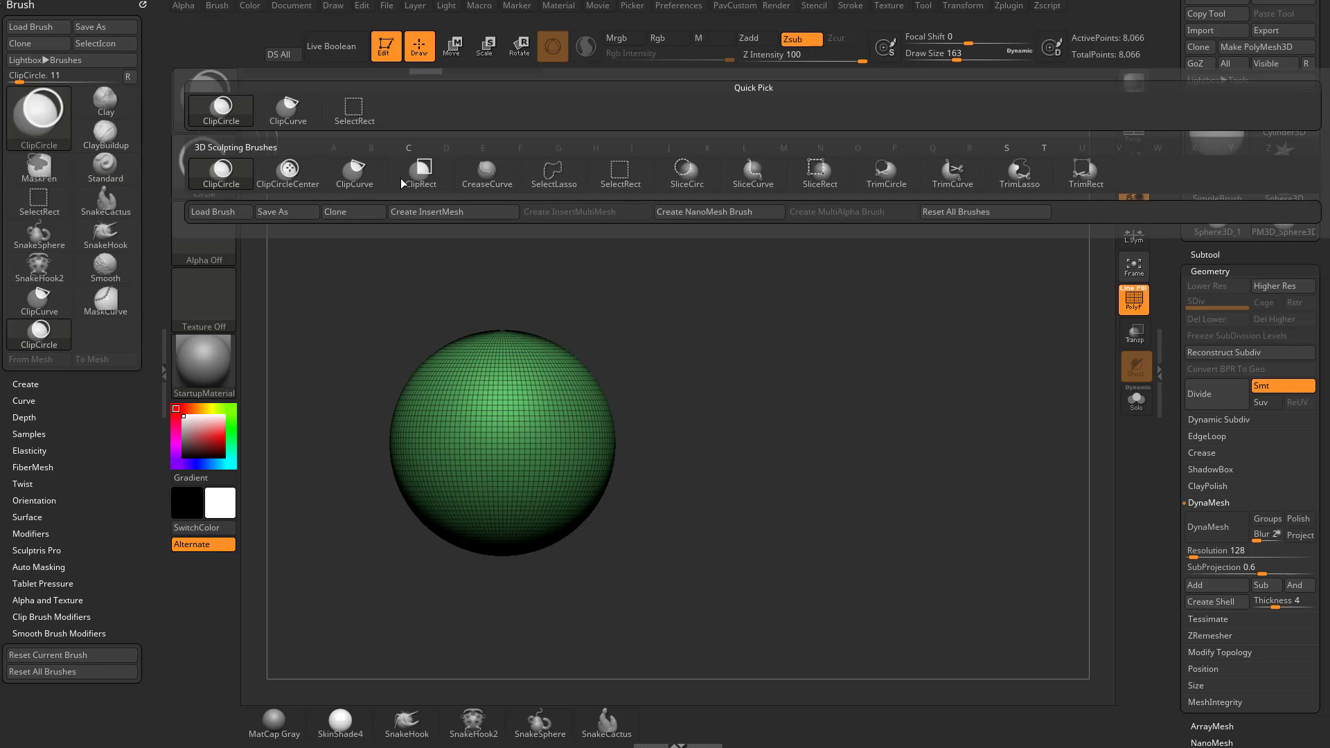
{"action": "left_click", "coordinate": [409, 177]}
{"action": "mouse_move", "coordinate": [593, 305]}
{"action": "left_mouse_down"}
{"action": "mouse_move", "coordinate": [688, 430]}
{"action": "mouse_move", "coordinate": [644, 385]}
{"action": "mouse_move", "coordinate": [698, 405]}
{"action": "left_mouse_up"}
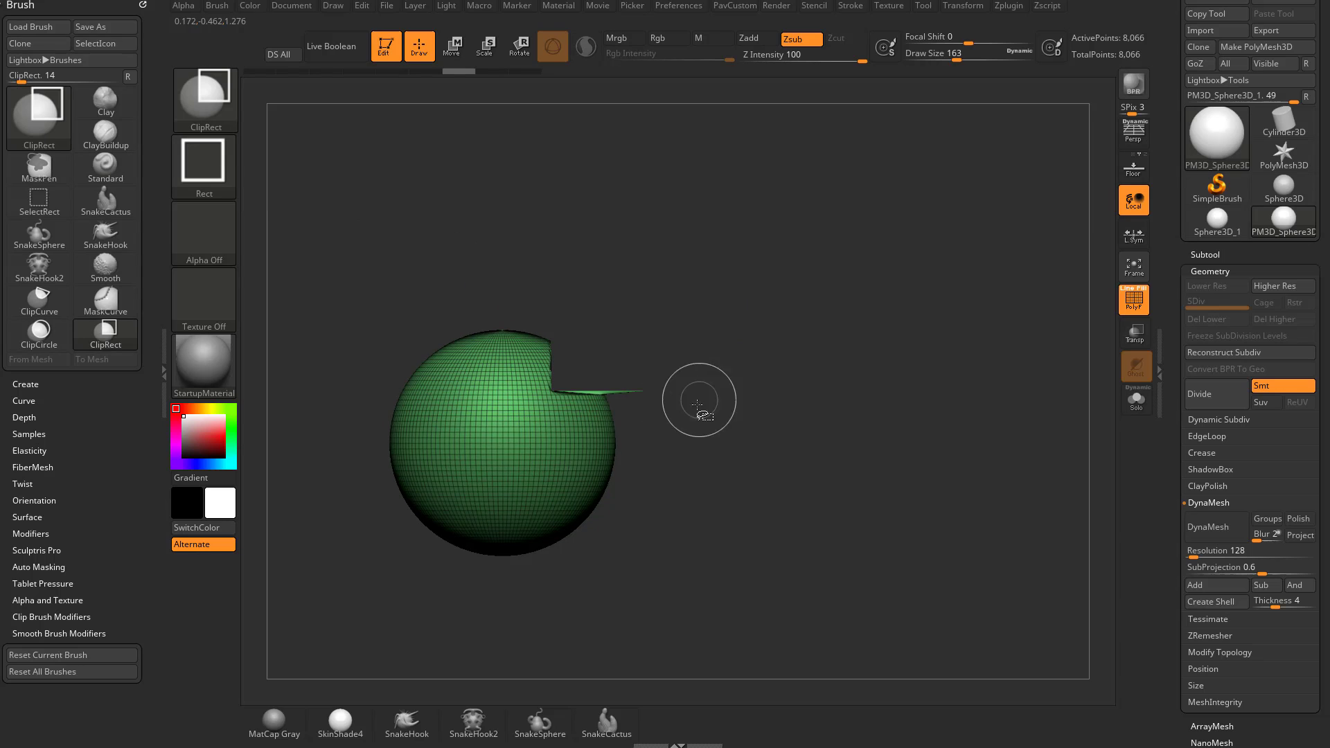
{"action": "mouse_move", "coordinate": [706, 454]}
{"action": "left_mouse_down"}
{"action": "mouse_move", "coordinate": [727, 362]}
{"action": "mouse_move", "coordinate": [622, 357]}
{"action": "left_mouse_up"}
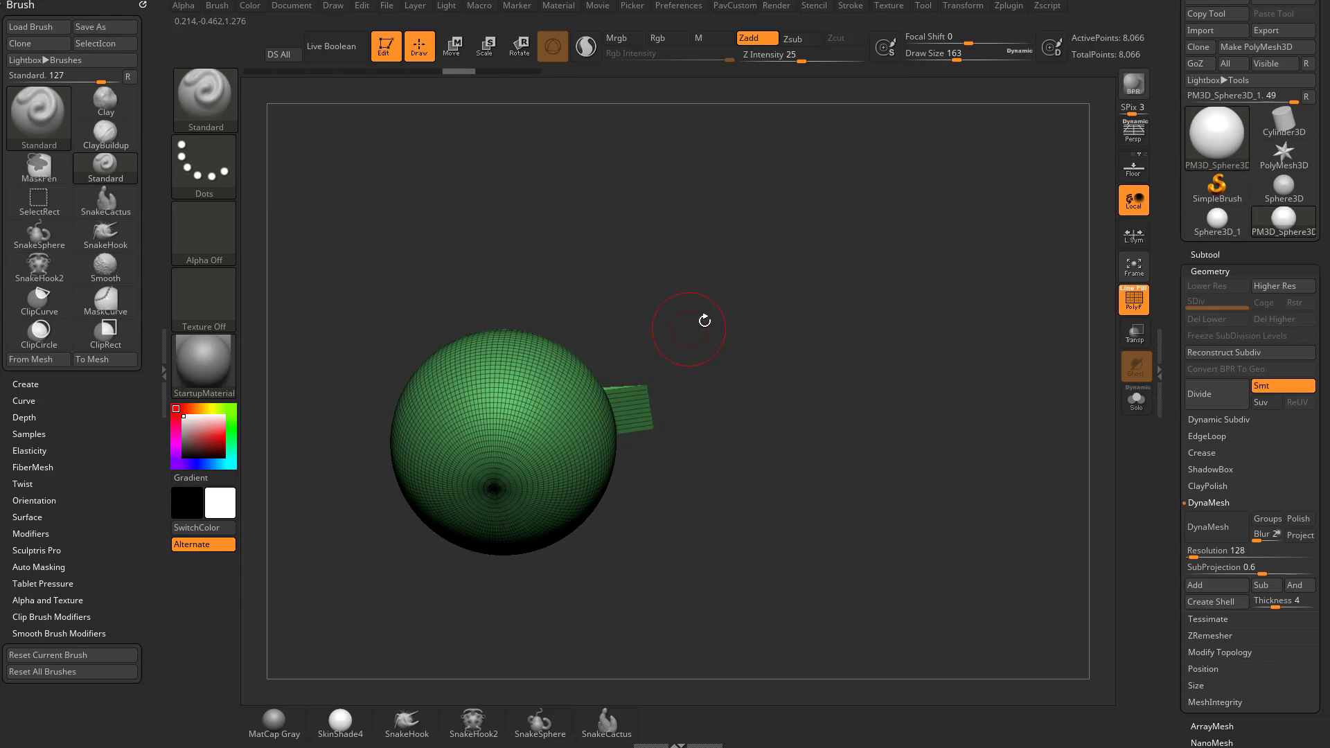
{"action": "left_click_drag", "start_coordinate": [705, 320], "coordinate": [640, 448]}
{"action": "left_click_drag", "start_coordinate": [778, 418], "coordinate": [634, 422]}
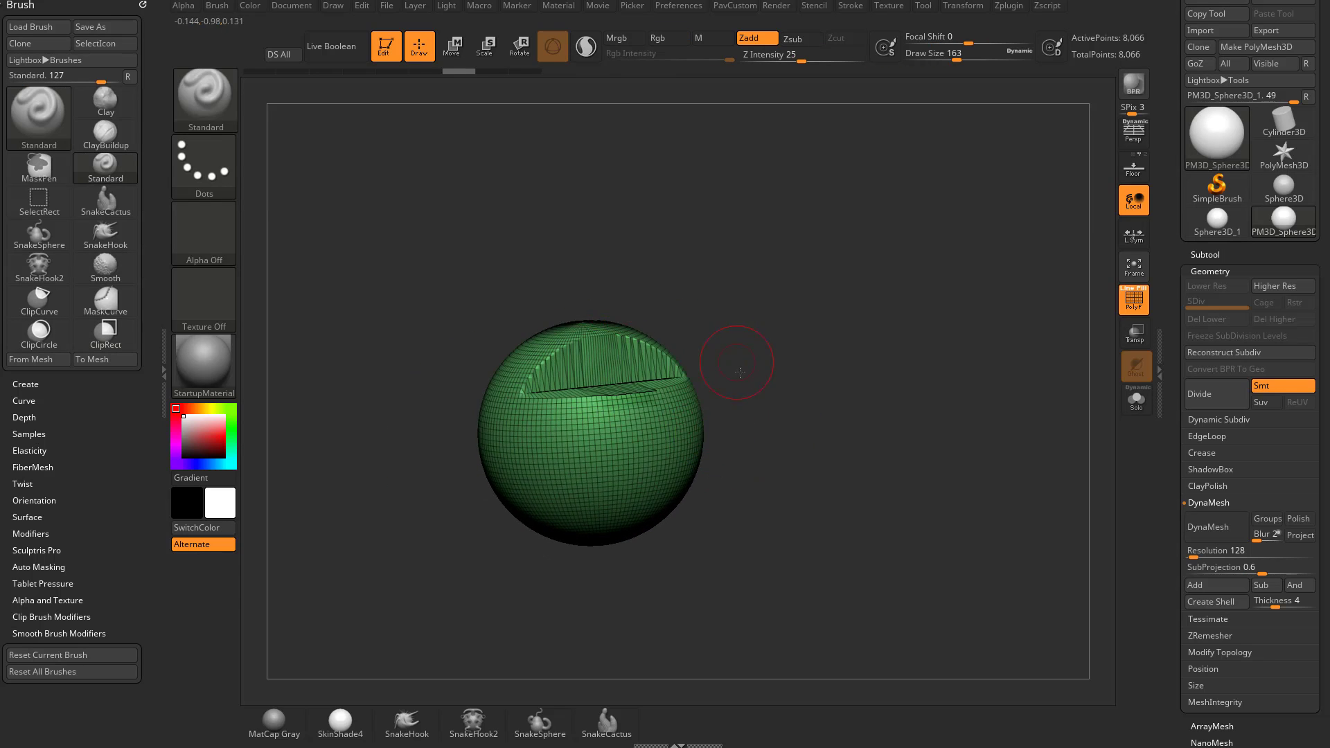
{"action": "left_click_drag", "start_coordinate": [739, 371], "coordinate": [773, 391]}
{"action": "key", "text": "ctrl+z"}
Try further ClipRect clips on the sphere's right side, including a protruding box at the upper right, and undo them.
{"action": "mouse_move", "coordinate": [696, 409]}
{"action": "left_mouse_down", "text": "ctrl+shift"}
{"action": "mouse_move", "coordinate": [579, 485]}
{"action": "mouse_move", "coordinate": [560, 476]}
{"action": "left_mouse_up", "text": "ctrl+shift"}
{"action": "mouse_move", "coordinate": [762, 382]}
{"action": "left_mouse_down"}
{"action": "mouse_move", "coordinate": [793, 408]}
{"action": "mouse_move", "coordinate": [810, 390]}
{"action": "mouse_move", "coordinate": [797, 385]}
{"action": "left_mouse_up"}
{"action": "key", "text": "ctrl+z"}
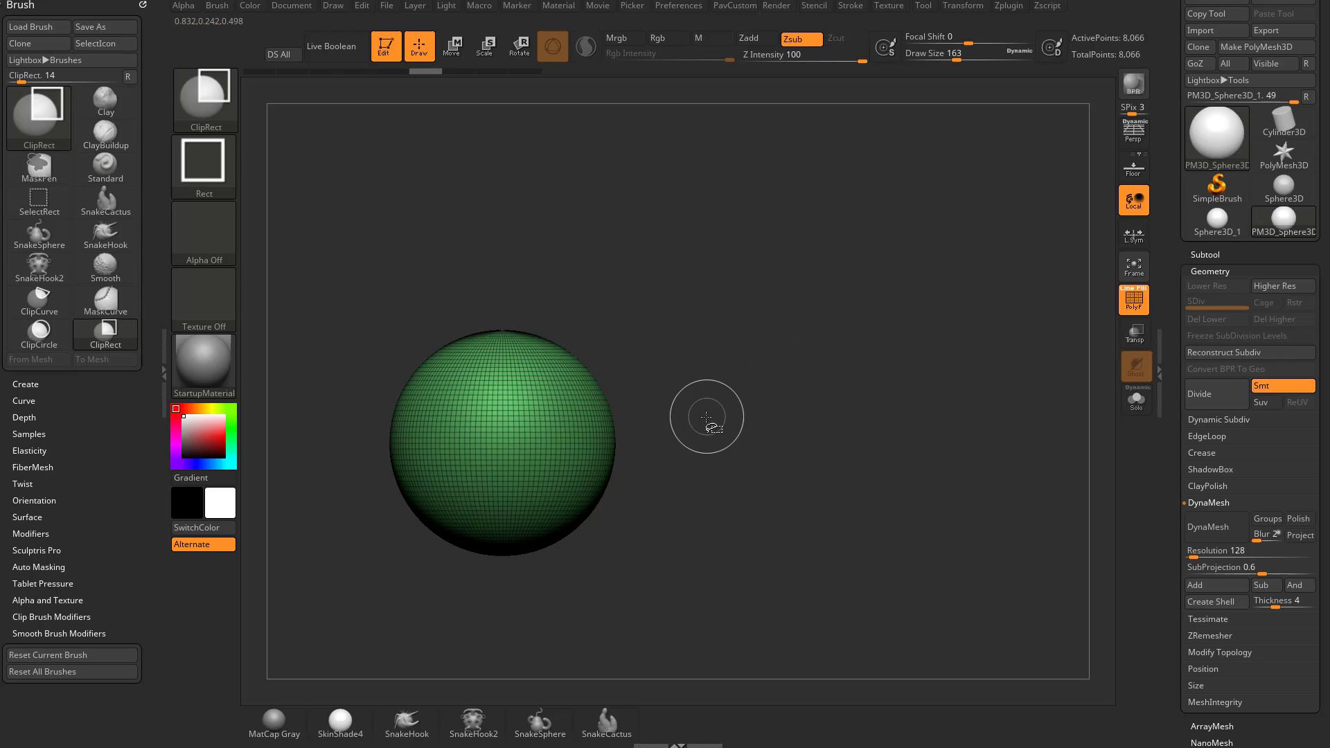
{"action": "left_click_drag", "start_coordinate": [726, 409], "coordinate": [572, 395], "text": "ctrl+shift"}
{"action": "left_click_drag", "start_coordinate": [676, 415], "coordinate": [762, 405]}
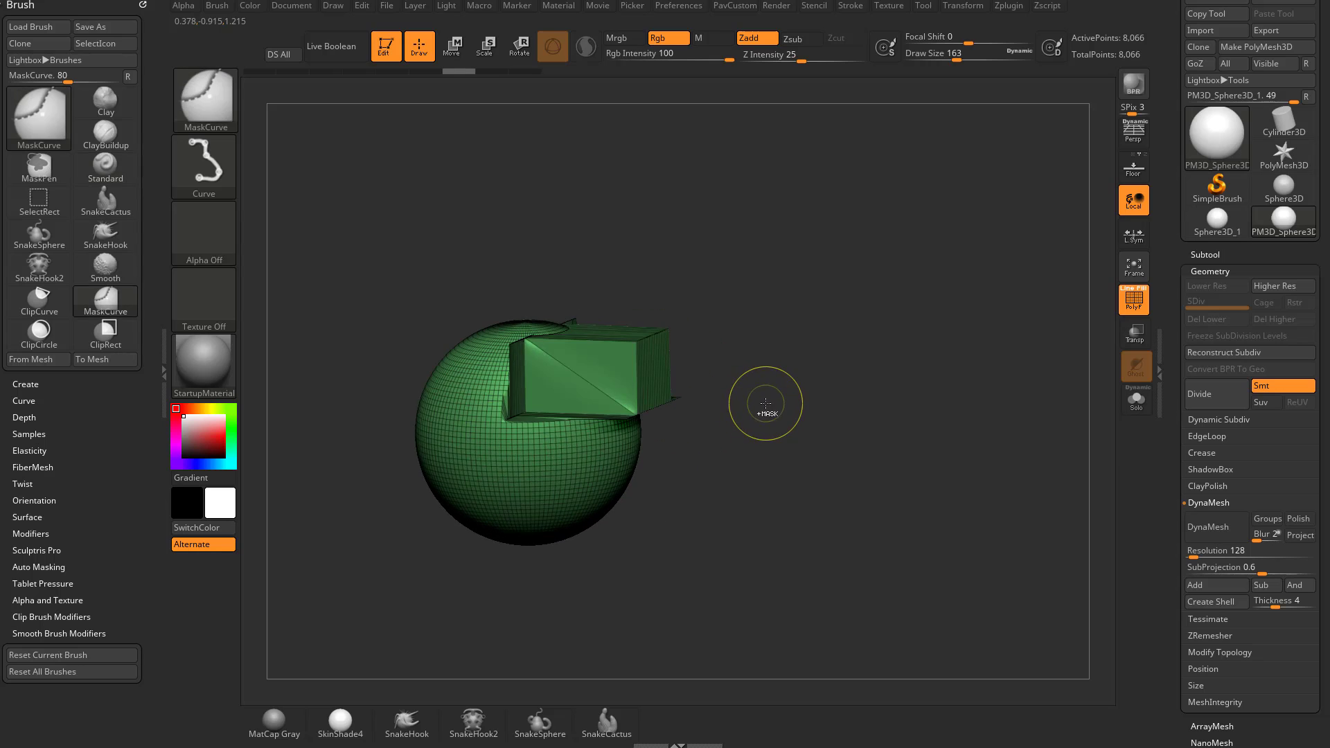
{"action": "key", "text": "ctrl+z"}
Switch to ClipCurve and try a Lasso-stroke clip downward across the upper part of the sphere, undoing it.
{"action": "left_click", "coordinate": [205, 101], "text": "ctrl+shift"}
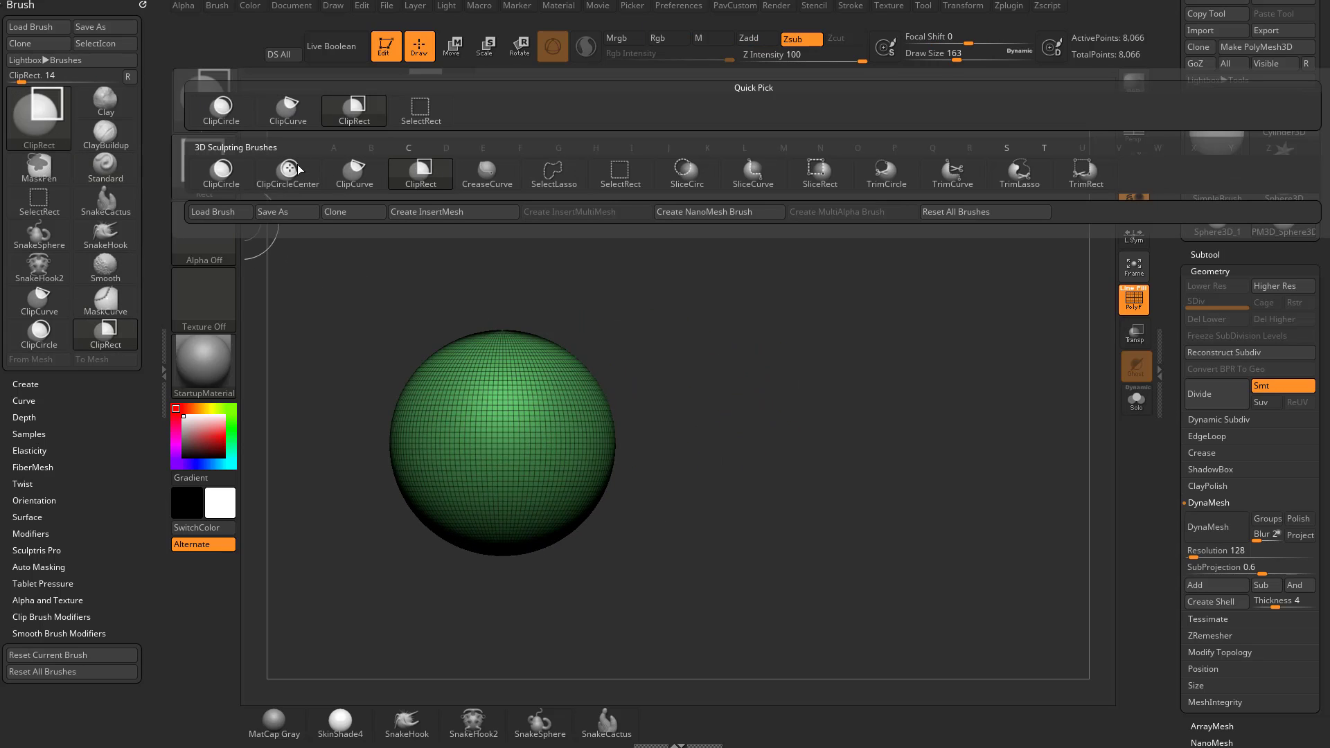
{"action": "left_click", "coordinate": [286, 113]}
{"action": "left_click_drag", "start_coordinate": [530, 270], "coordinate": [531, 414], "text": "ctrl+shift"}
{"action": "key", "text": "ctrl+z"}
Set ClipCurve to the Curve stroke, clip the sphere's upper right along a near right-angled path, inspect it, and undo the clip.
{"action": "left_click", "coordinate": [220, 107], "text": "ctrl+shift"}
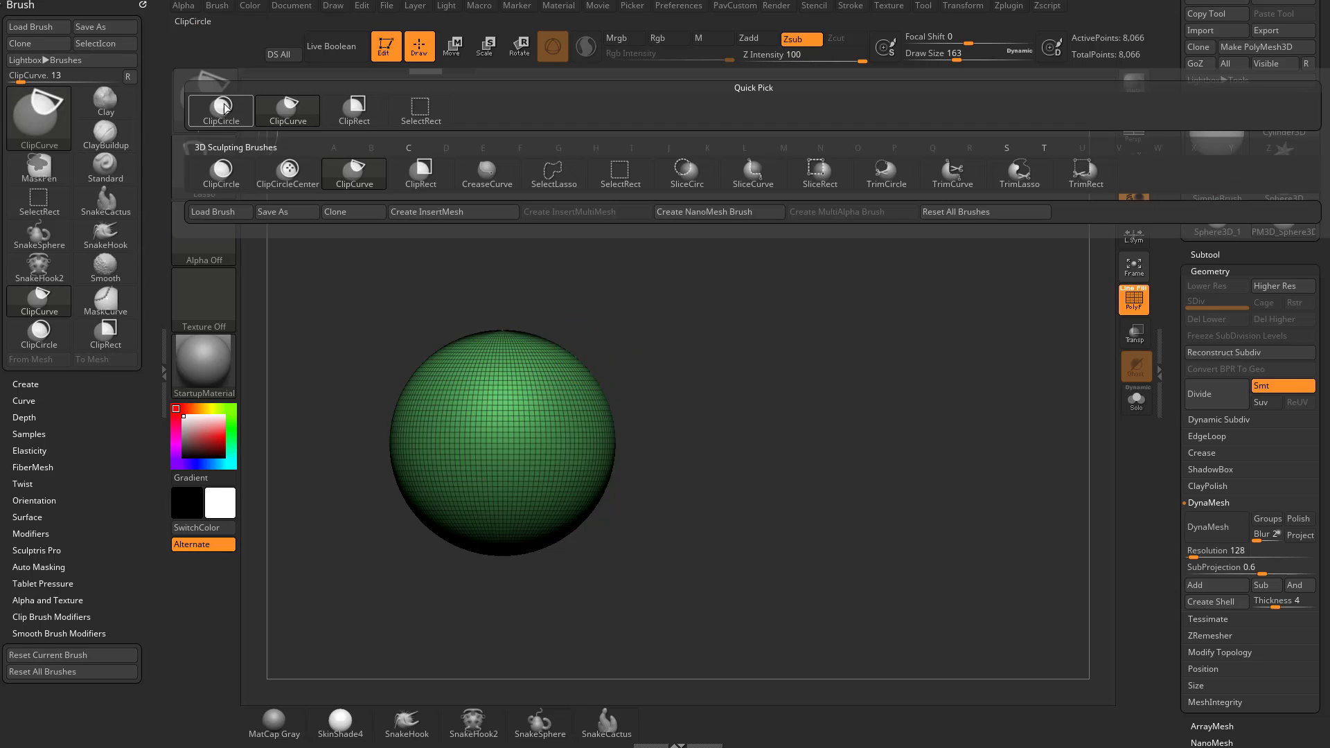
{"action": "left_click", "coordinate": [356, 182]}
{"action": "left_click", "coordinate": [228, 189]}
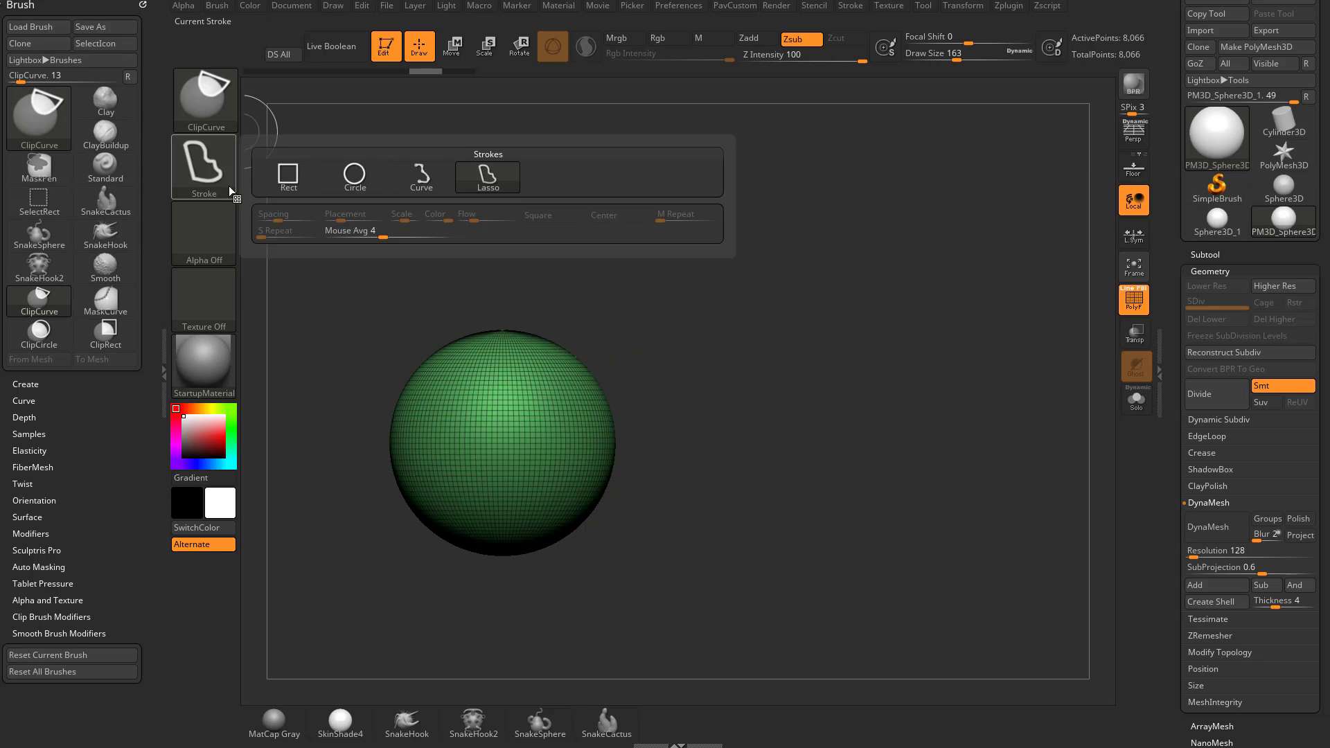
{"action": "left_click", "coordinate": [416, 181]}
{"action": "left_click_drag", "start_coordinate": [546, 234], "coordinate": [546, 410], "text": "ctrl+shift"}
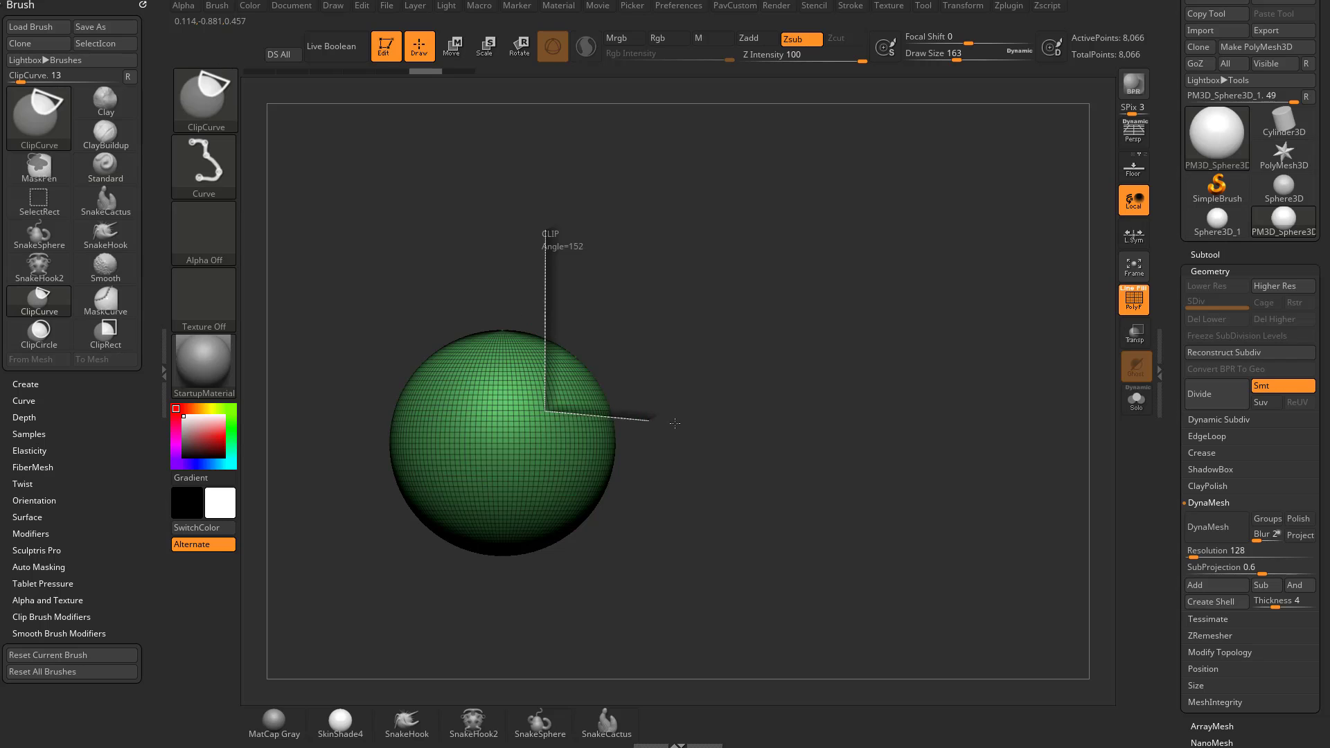
{"action": "left_click_drag", "start_coordinate": [698, 419], "coordinate": [699, 419], "text": "ctrl+shift"}
{"action": "left_click_drag", "start_coordinate": [798, 367], "coordinate": [758, 273]}
{"action": "key", "text": "ctrl+z"}
{"action": "key", "text": "ctrl+z"}
{"action": "left_click_drag", "start_coordinate": [764, 368], "coordinate": [772, 356], "text": "alt"}
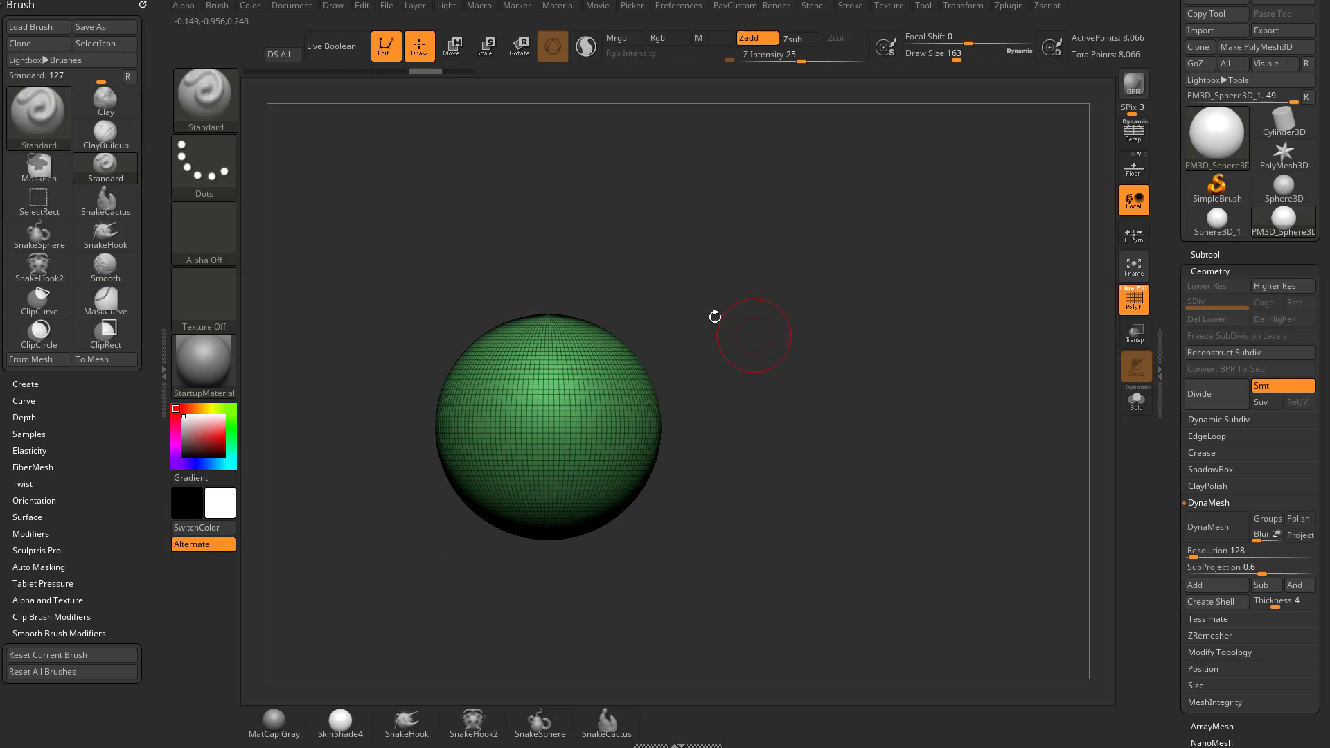
Select the ClipCircleCenter brush and check its Circle stroke.
{"action": "left_click", "coordinate": [212, 103], "text": "ctrl+shift"}
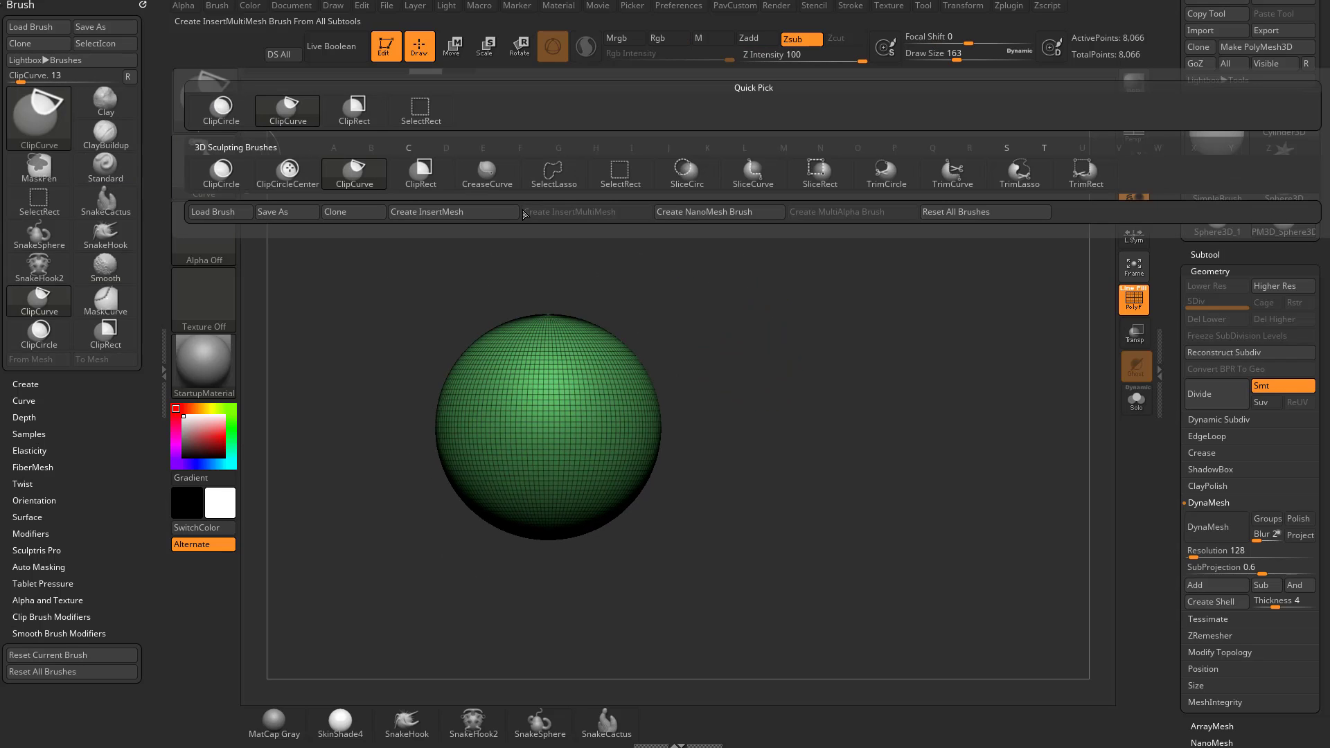
{"action": "left_click", "coordinate": [274, 182]}
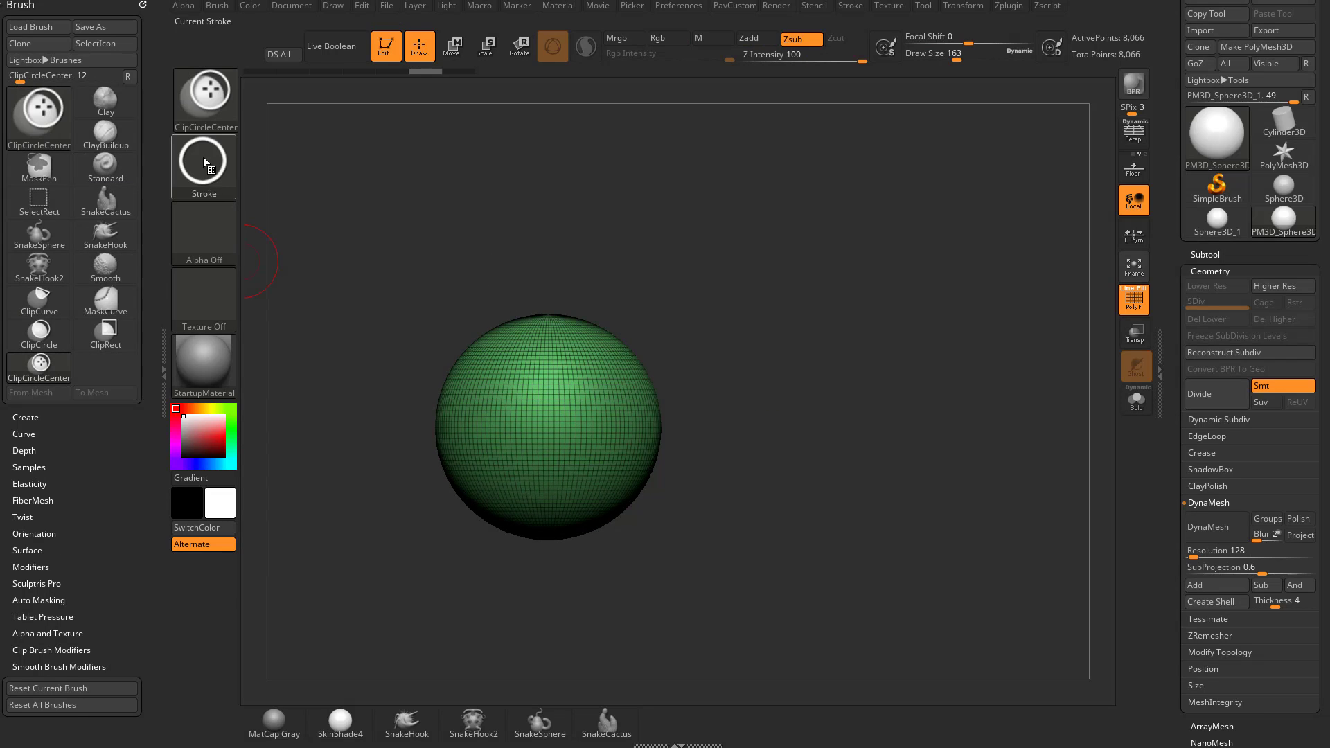
{"action": "left_click", "coordinate": [203, 163]}
Clip the sphere to smaller circles with ClipCircleCenter, inspect the remainder, and restore the full sphere.
{"action": "mouse_move", "coordinate": [644, 332]}
{"action": "left_mouse_down", "text": "ctrl+shift"}
{"action": "mouse_move", "coordinate": [700, 391]}
{"action": "mouse_move", "coordinate": [609, 481]}
{"action": "mouse_move", "coordinate": [767, 361]}
{"action": "mouse_move", "coordinate": [697, 305]}
{"action": "mouse_move", "coordinate": [750, 342]}
{"action": "mouse_move", "coordinate": [634, 471]}
{"action": "left_mouse_up", "text": "ctrl+shift"}
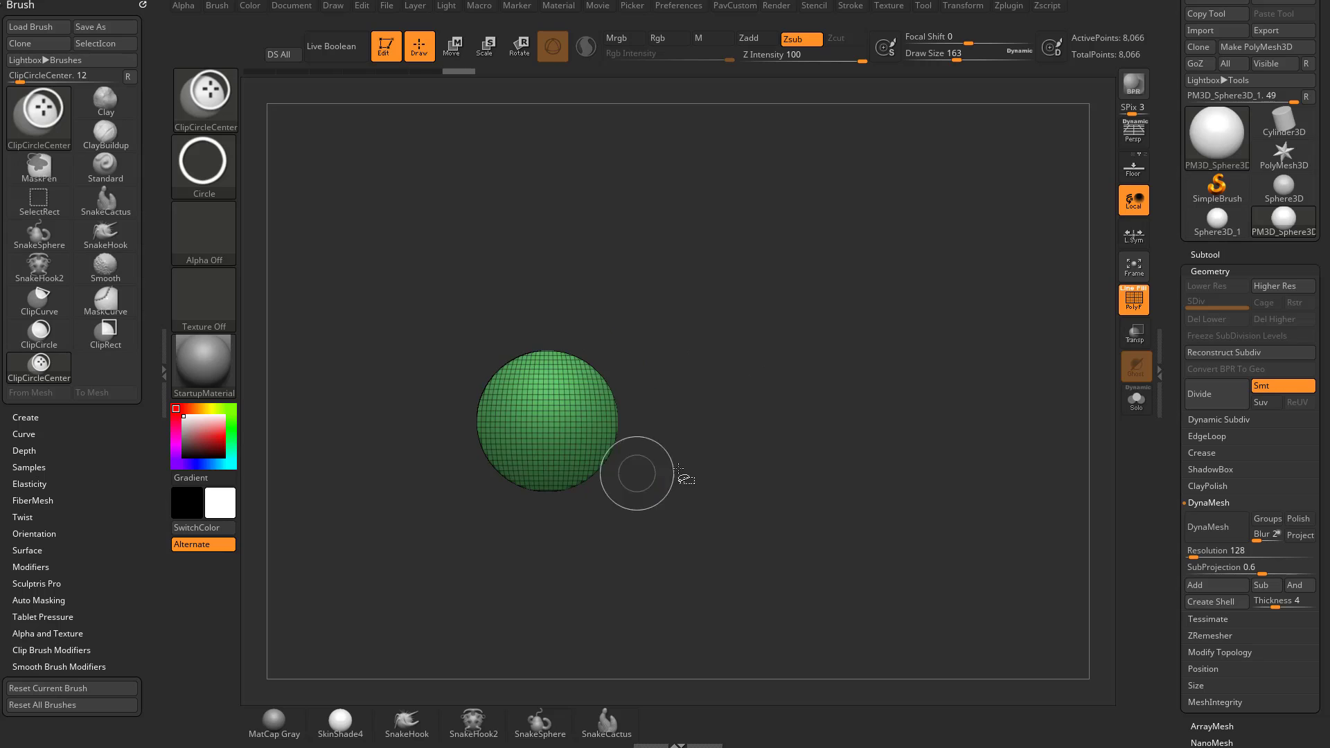
{"action": "mouse_move", "coordinate": [848, 368]}
{"action": "left_mouse_down"}
{"action": "mouse_move", "coordinate": [728, 374]}
{"action": "mouse_move", "coordinate": [887, 393]}
{"action": "mouse_move", "coordinate": [793, 370]}
{"action": "left_mouse_up"}
{"action": "mouse_move", "coordinate": [705, 348]}
{"action": "left_mouse_down", "text": "ctrl+shift"}
{"action": "mouse_move", "coordinate": [631, 504]}
{"action": "mouse_move", "coordinate": [596, 471]}
{"action": "left_mouse_up", "text": "ctrl+shift"}
{"action": "mouse_move", "coordinate": [921, 416]}
{"action": "left_mouse_down"}
{"action": "mouse_move", "coordinate": [887, 351]}
{"action": "mouse_move", "coordinate": [852, 371]}
{"action": "left_mouse_up"}
{"action": "left_click_drag", "start_coordinate": [822, 322], "coordinate": [807, 391]}
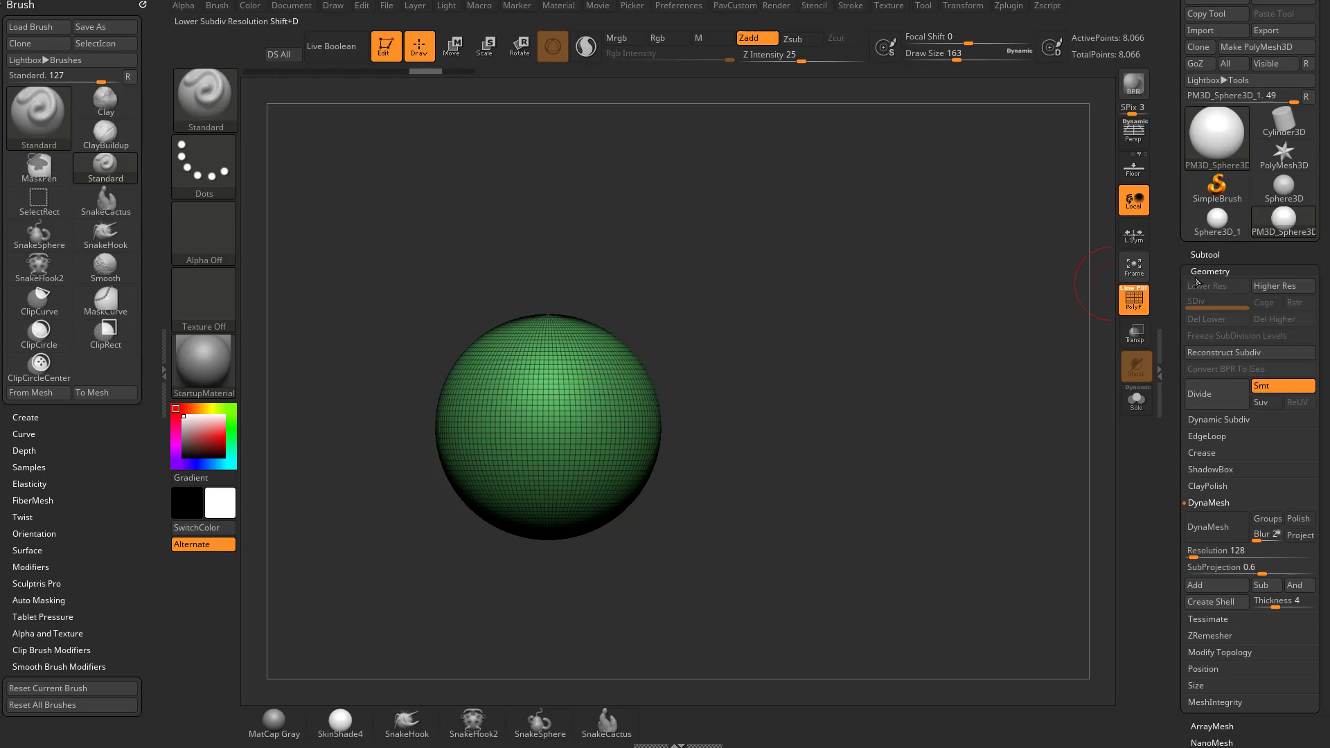
Activate DynaMesh on the sphere at resolution 128 and choose the Insert Cylinder mesh of the IMM Primitives brush.
{"action": "left_click_drag", "start_coordinate": [1185, 313], "coordinate": [1186, 261]}
{"action": "left_click", "coordinate": [1223, 487]}
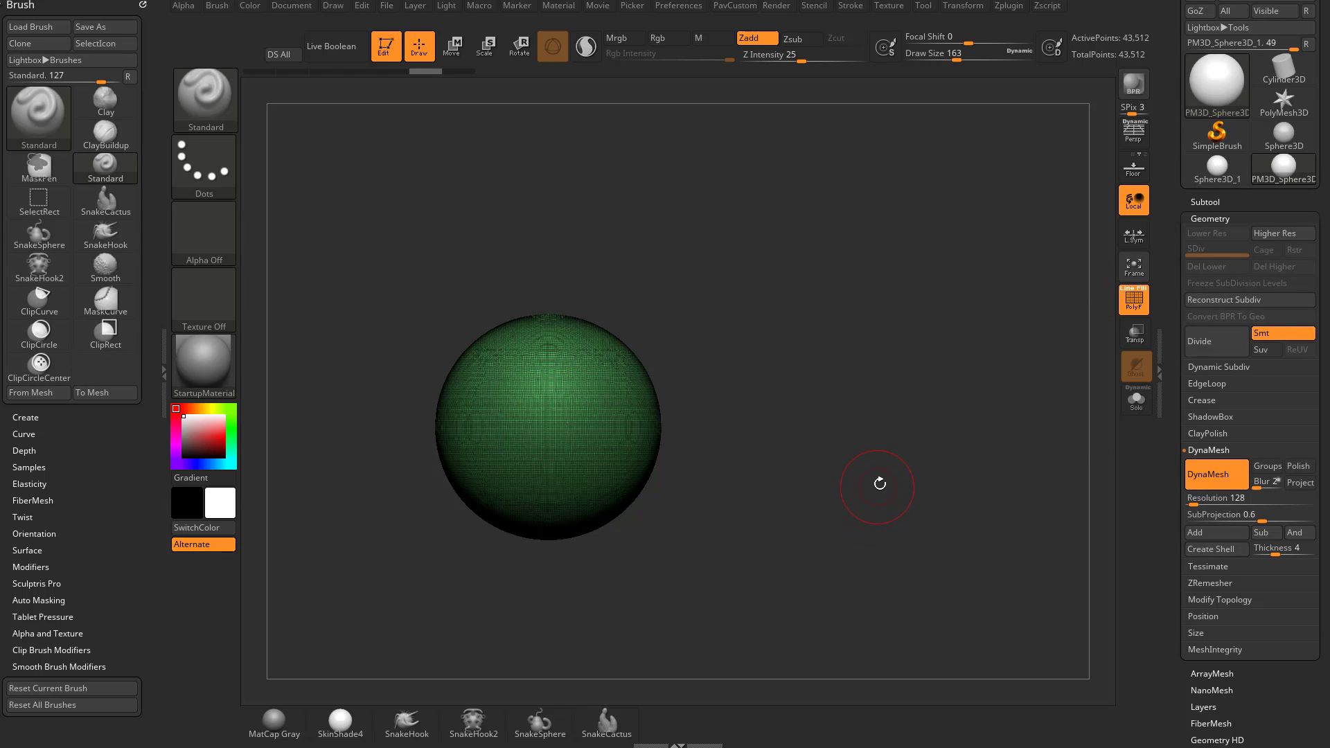
{"action": "key", "text": "b"}
{"action": "key", "text": "i"}
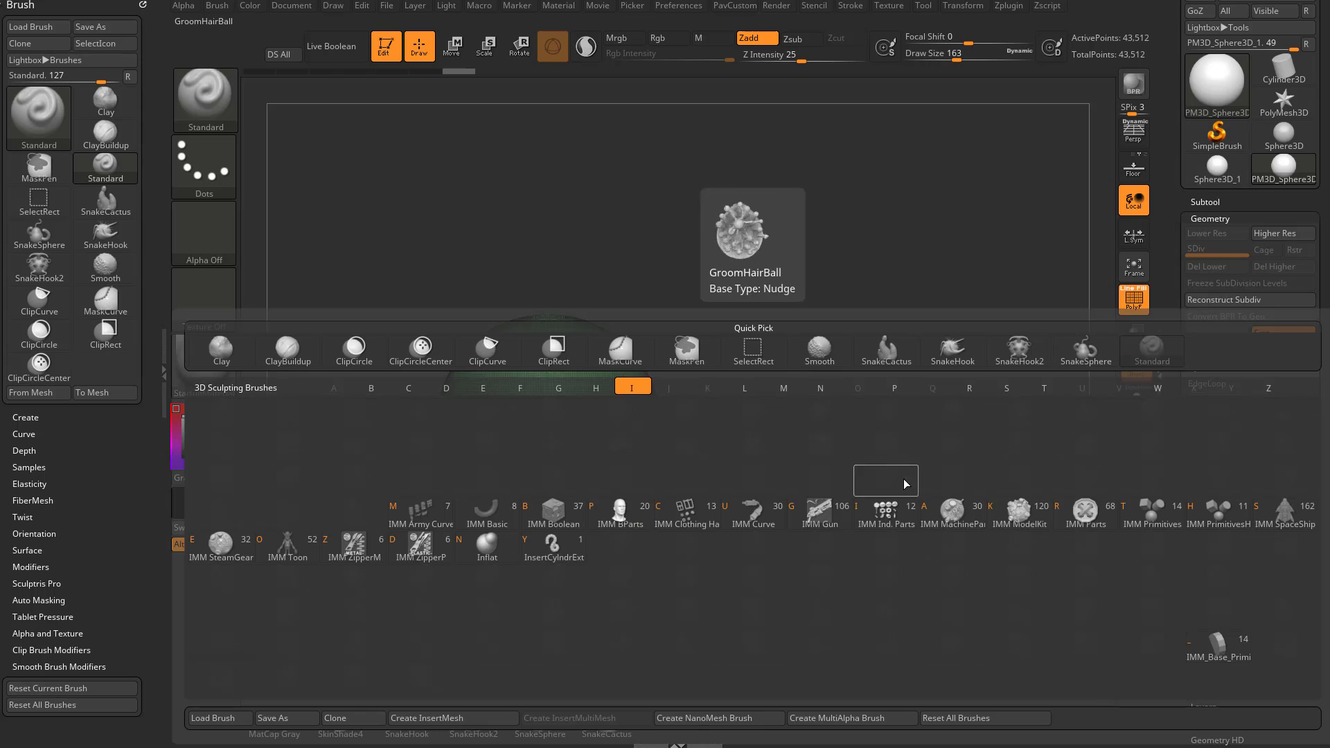
{"action": "key", "text": "m"}
{"action": "key", "text": "m"}
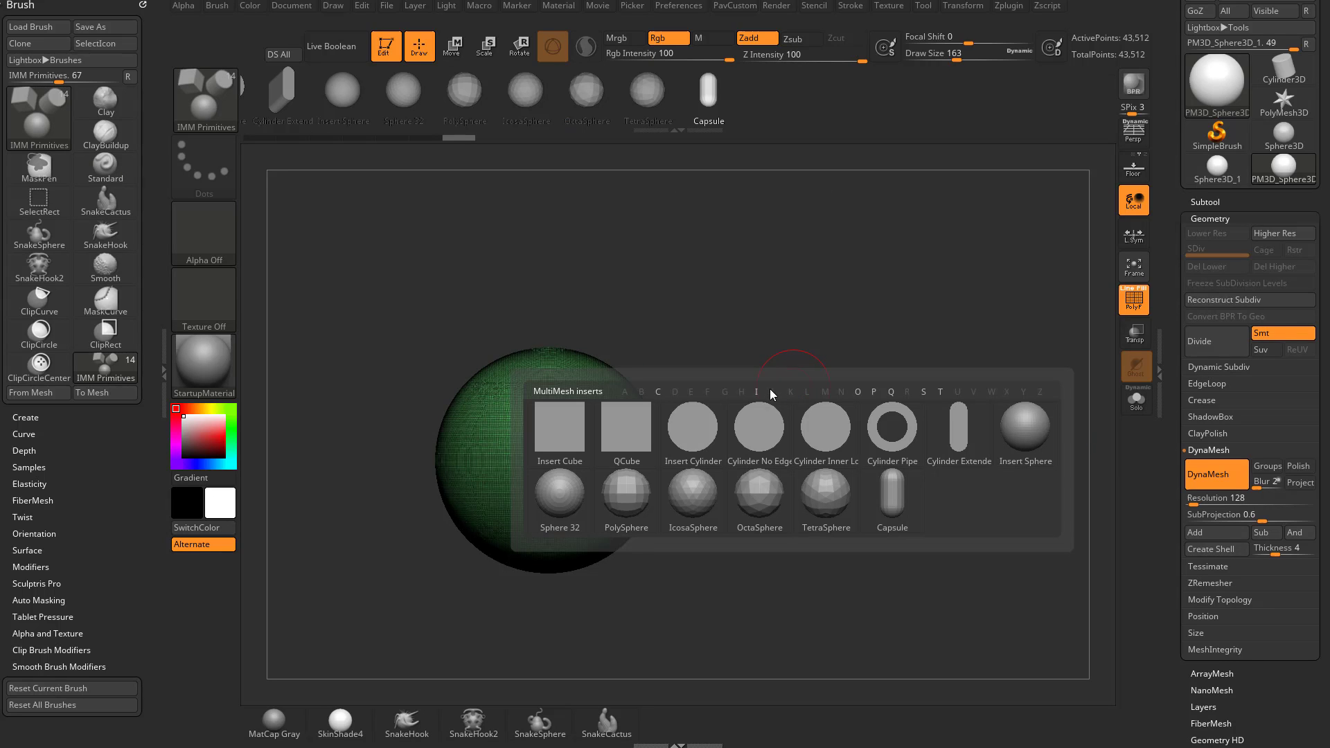
{"action": "left_click", "coordinate": [712, 444]}
Try inserting a pair of mirrored long cylinders on the sphere's sides and undo the insertion.
{"action": "left_click_drag", "start_coordinate": [565, 449], "coordinate": [607, 459]}
{"action": "left_click_drag", "start_coordinate": [714, 457], "coordinate": [831, 445], "text": "shift"}
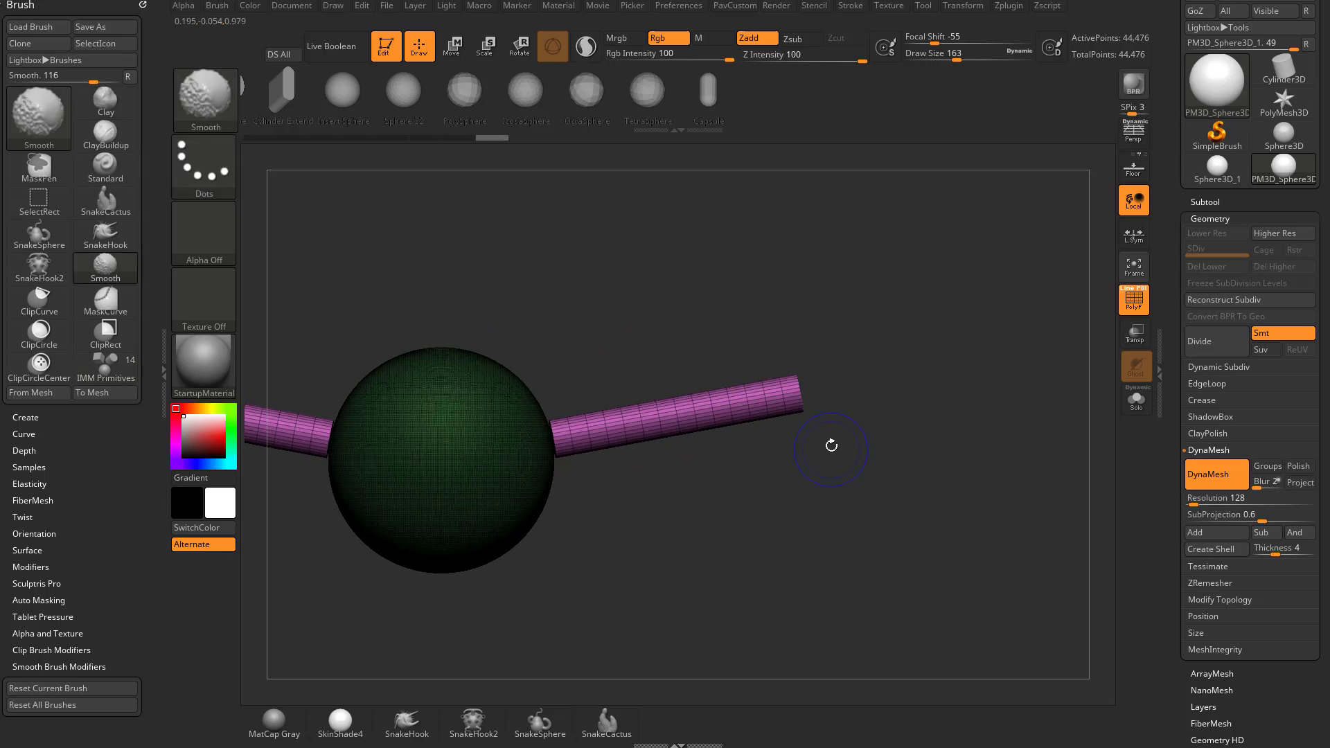
{"action": "key", "text": "w"}
{"action": "left_click_drag", "start_coordinate": [696, 478], "coordinate": [831, 488], "text": "alt"}
{"action": "key", "text": "ctrl+z"}
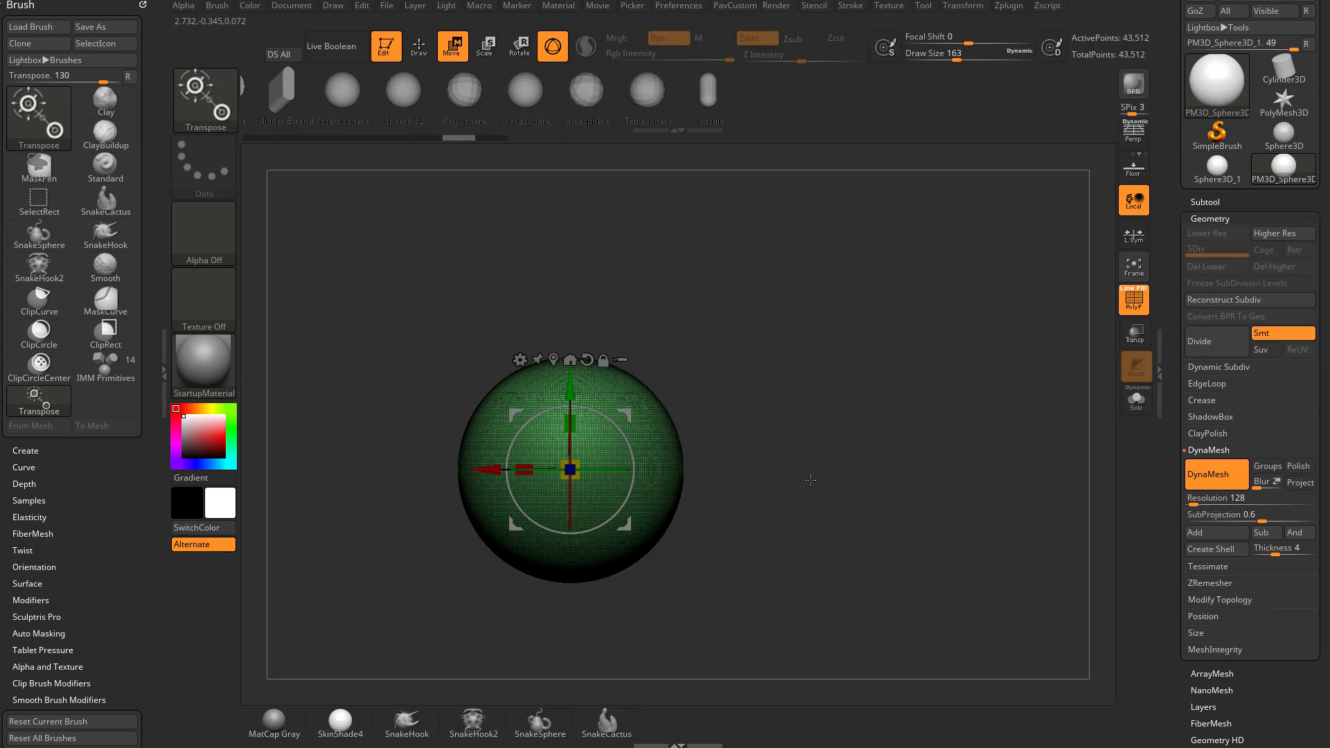
Insert a single long cylinder on the sphere and move it along its axis so that it runs through the sphere.
{"action": "key", "text": "q"}
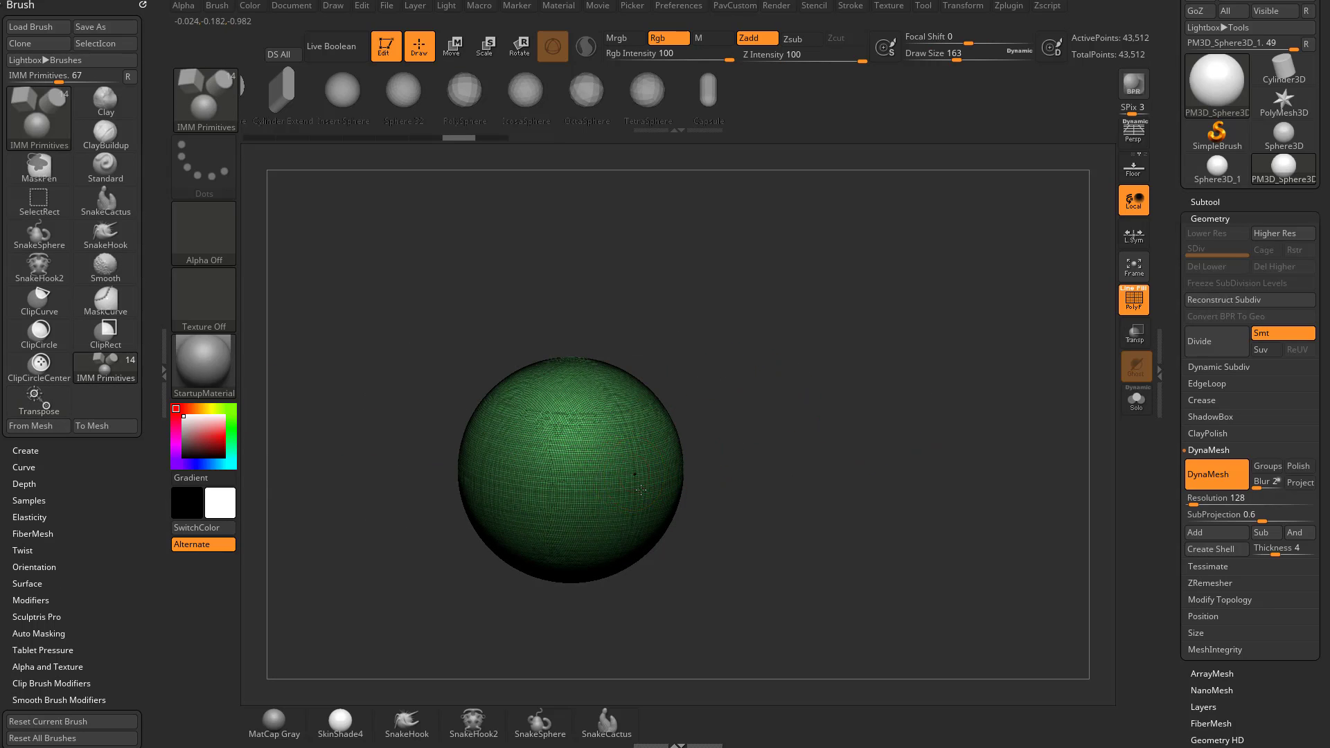
{"action": "left_click_drag", "start_coordinate": [641, 490], "coordinate": [855, 381]}
{"action": "key", "text": "w"}
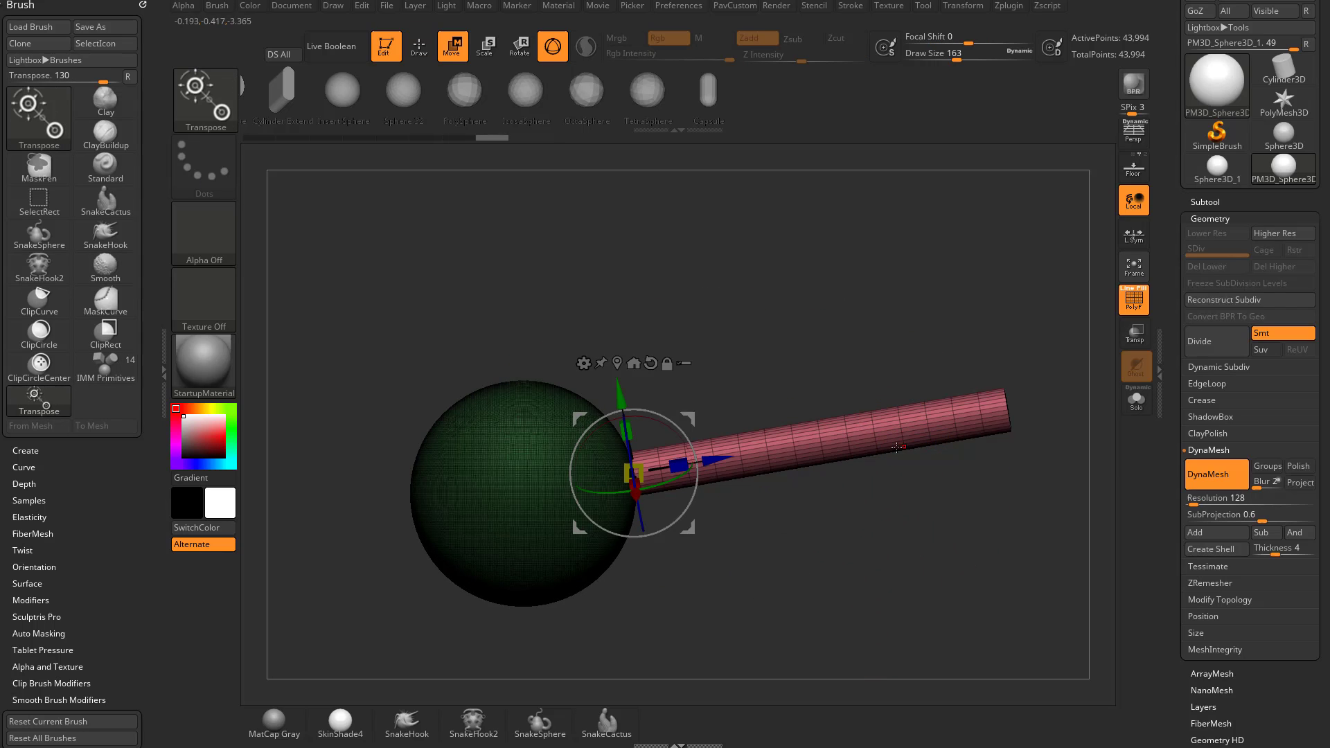
{"action": "left_click_drag", "start_coordinate": [724, 451], "coordinate": [469, 495]}
{"action": "key", "text": "q"}
{"action": "mouse_move", "coordinate": [935, 398]}
{"action": "left_mouse_down"}
{"action": "mouse_move", "coordinate": [866, 398]}
{"action": "mouse_move", "coordinate": [890, 421]}
{"action": "left_mouse_up"}
Isolate the cylinder's polygroup and mark it with Group As Dynamesh Sub.
{"action": "left_click", "coordinate": [713, 457], "text": "ctrl+shift"}
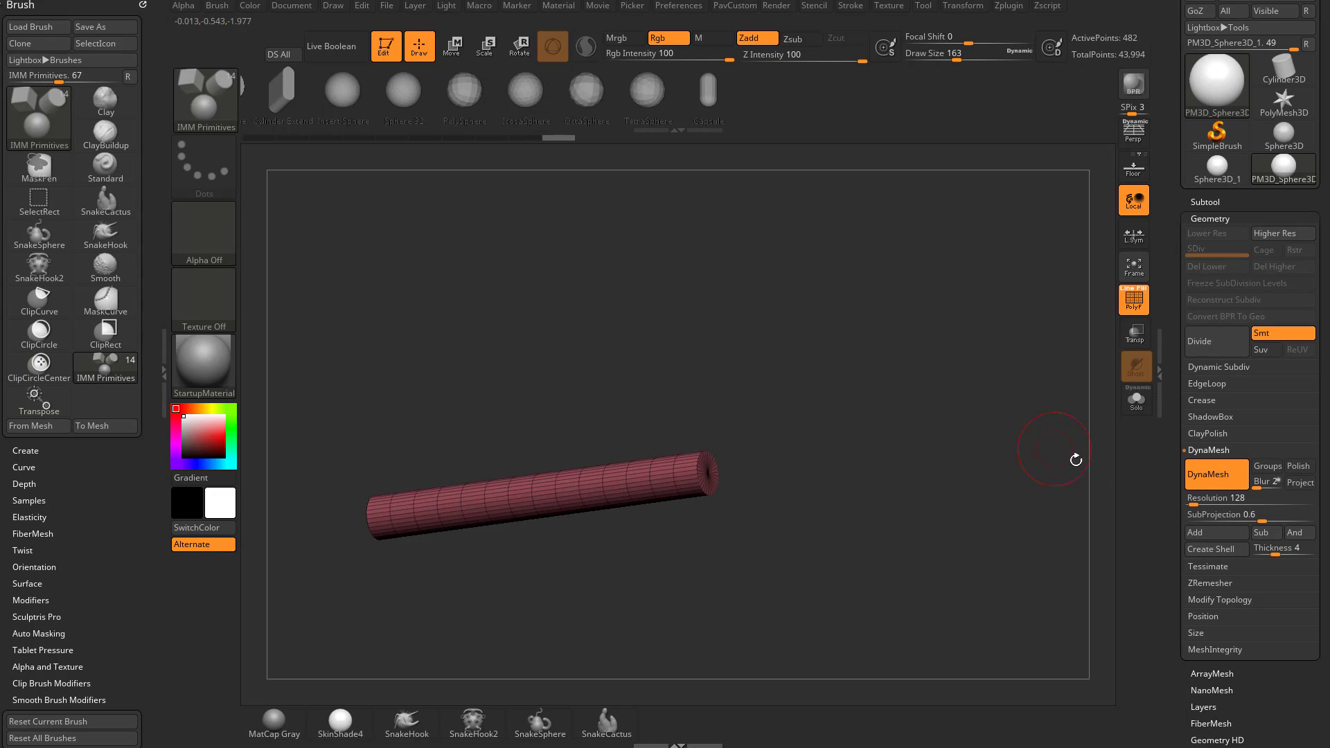
{"action": "key", "text": "2"}
{"action": "left_click_drag", "start_coordinate": [1177, 484], "coordinate": [1230, 380]}
{"action": "left_click", "coordinate": [1212, 379]}
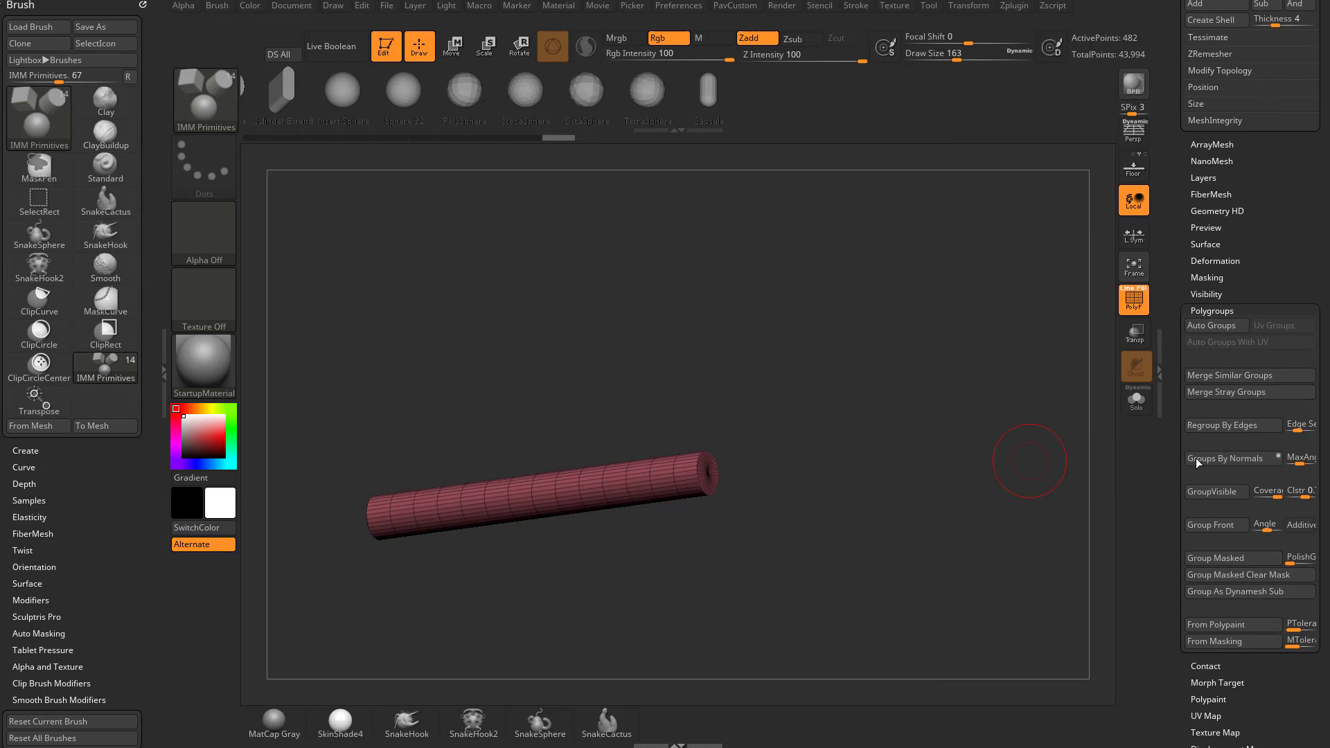
{"action": "left_click", "coordinate": [1212, 591]}
Show the whole model and update the DynaMesh to subtract the cylinder from the sphere.
{"action": "left_click", "coordinate": [890, 447], "text": "ctrl+shift"}
{"action": "left_click_drag", "start_coordinate": [879, 350], "coordinate": [957, 569], "text": "ctrl"}
{"action": "left_click_drag", "start_coordinate": [823, 445], "coordinate": [853, 416]}
{"action": "left_click_drag", "start_coordinate": [853, 416], "coordinate": [842, 395]}
Smooth the rims of the through hole on both sides of the sphere and look straight through the hole.
{"action": "mouse_move", "coordinate": [567, 465]}
{"action": "left_mouse_down", "text": "shift"}
{"action": "mouse_move", "coordinate": [554, 500]}
{"action": "mouse_move", "coordinate": [582, 484]}
{"action": "left_mouse_up", "text": "shift"}
{"action": "left_click_drag", "start_coordinate": [817, 443], "coordinate": [938, 421]}
{"action": "left_click_drag", "start_coordinate": [602, 527], "coordinate": [629, 488], "text": "shift"}
{"action": "left_click_drag", "start_coordinate": [954, 460], "coordinate": [899, 422]}
{"action": "left_click_drag", "start_coordinate": [802, 444], "coordinate": [860, 435]}
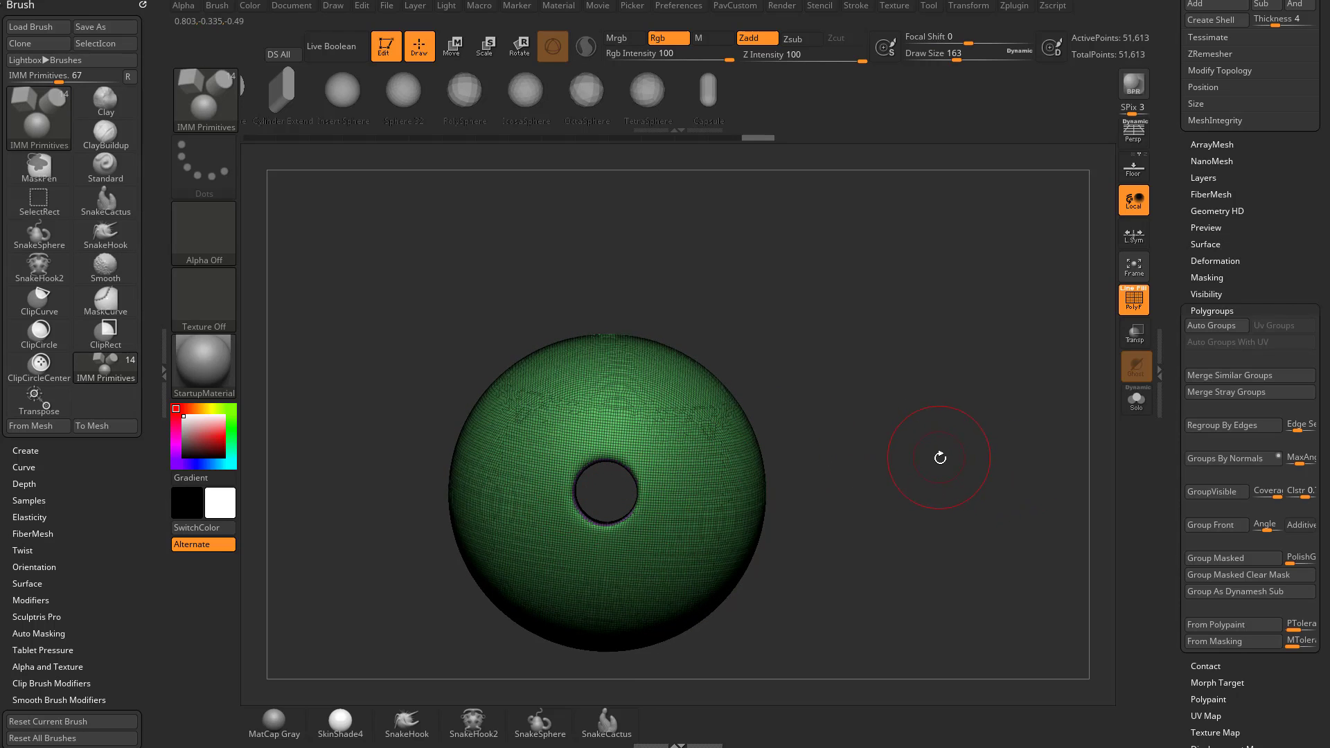
{"action": "left_click_drag", "start_coordinate": [940, 457], "coordinate": [941, 457]}
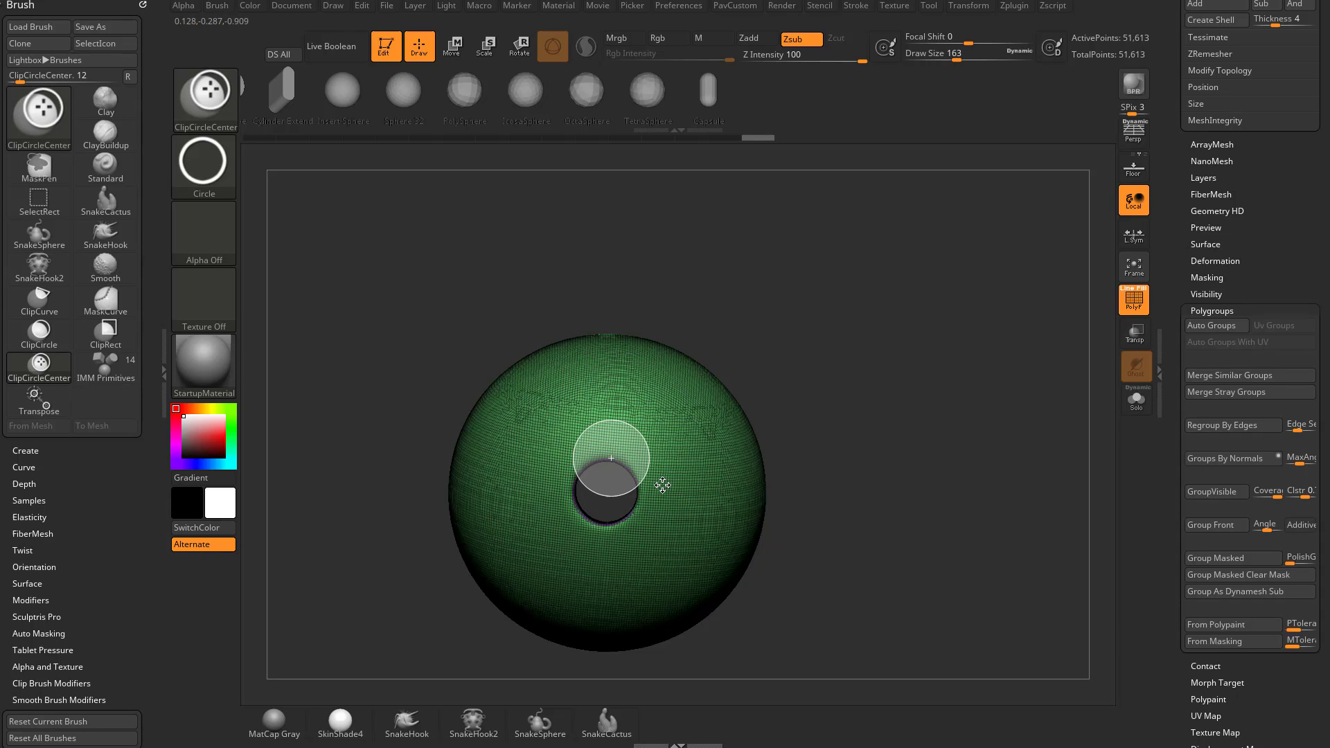
Try an off-center ClipCircleCenter clip above the hole, undo it, and clip a slightly larger circle centered on the hole.
{"action": "key", "text": "ctrl"}
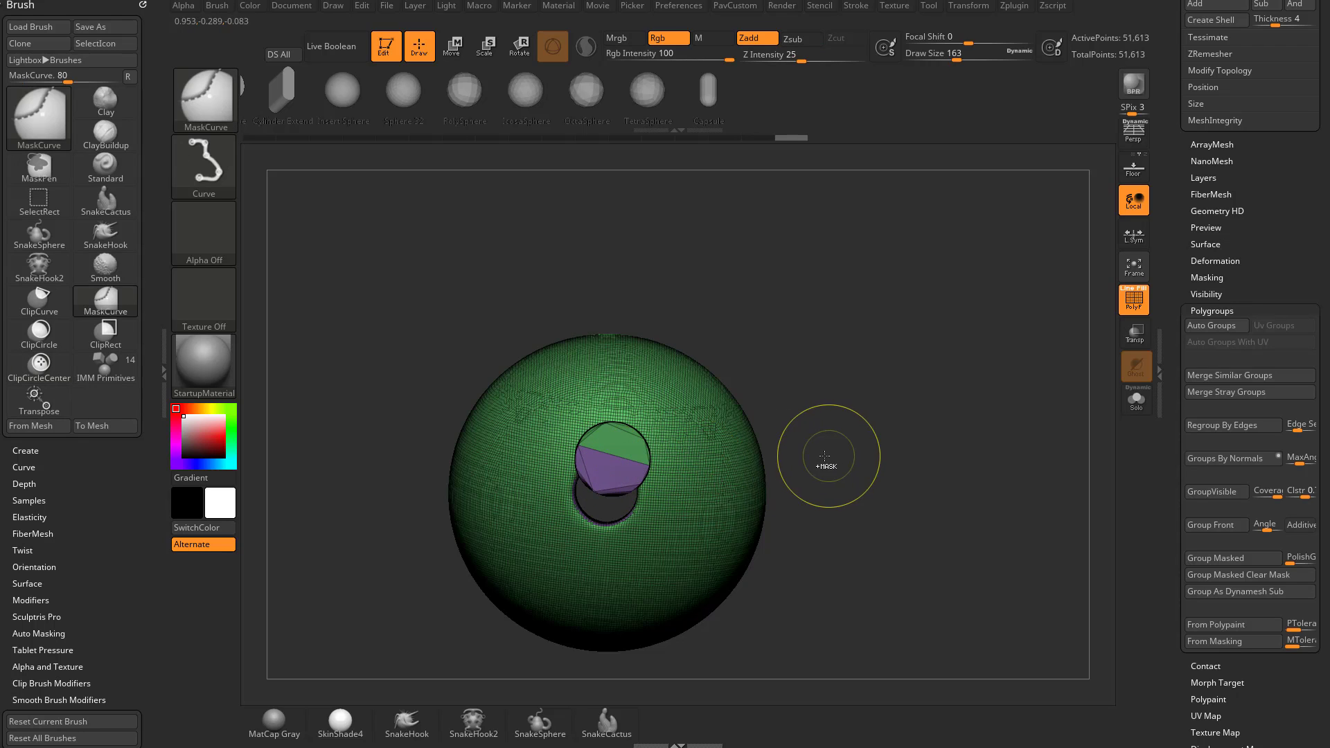
{"action": "key", "text": "ctrl+z"}
{"action": "left_click_drag", "start_coordinate": [815, 419], "coordinate": [652, 543], "text": "ctrl+shift"}
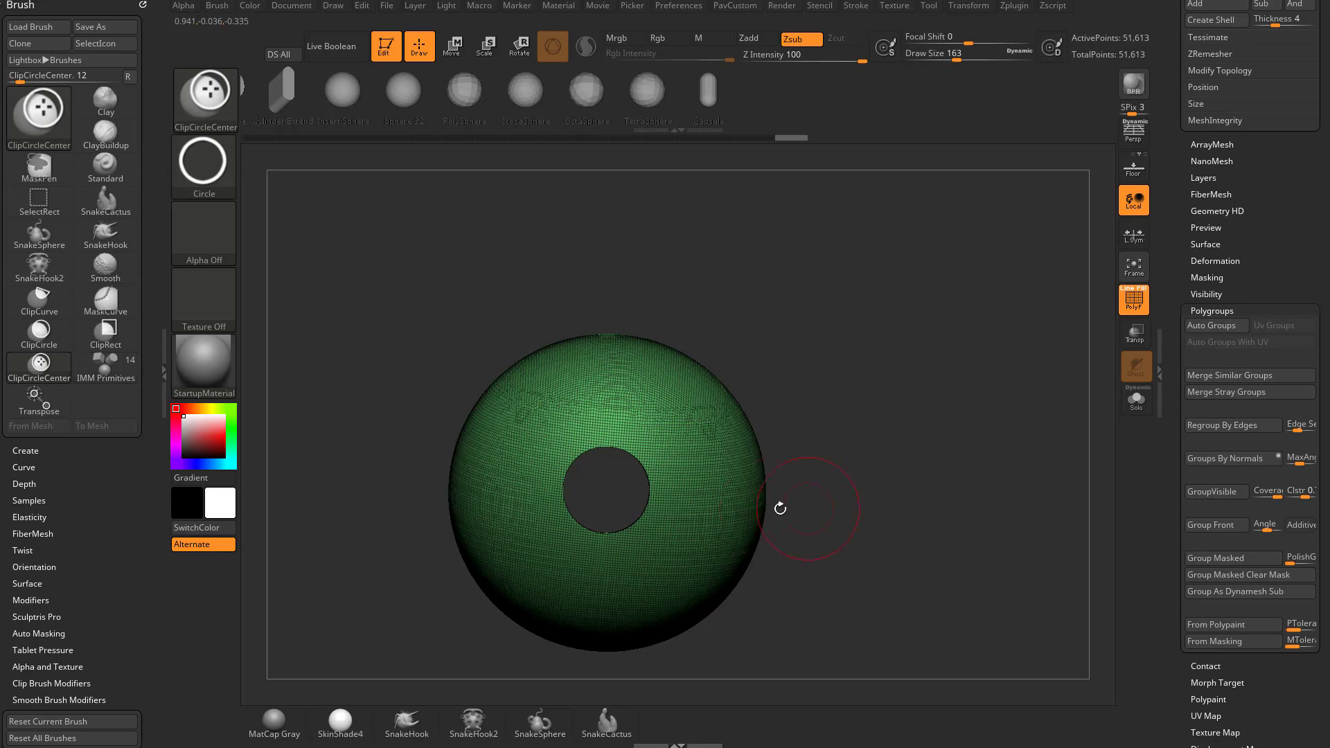
{"action": "mouse_move", "coordinate": [876, 425]}
{"action": "left_mouse_down"}
{"action": "mouse_move", "coordinate": [856, 542]}
{"action": "mouse_move", "coordinate": [887, 579]}
{"action": "mouse_move", "coordinate": [956, 432]}
{"action": "mouse_move", "coordinate": [870, 416]}
{"action": "left_mouse_up"}
Update the DynaMesh of the clipped sphere and smooth the rims of the enlarged hole.
{"action": "left_click_drag", "start_coordinate": [870, 356], "coordinate": [908, 466], "text": "ctrl"}
{"action": "left_click_drag", "start_coordinate": [852, 381], "coordinate": [895, 384]}
{"action": "key", "text": "shift"}
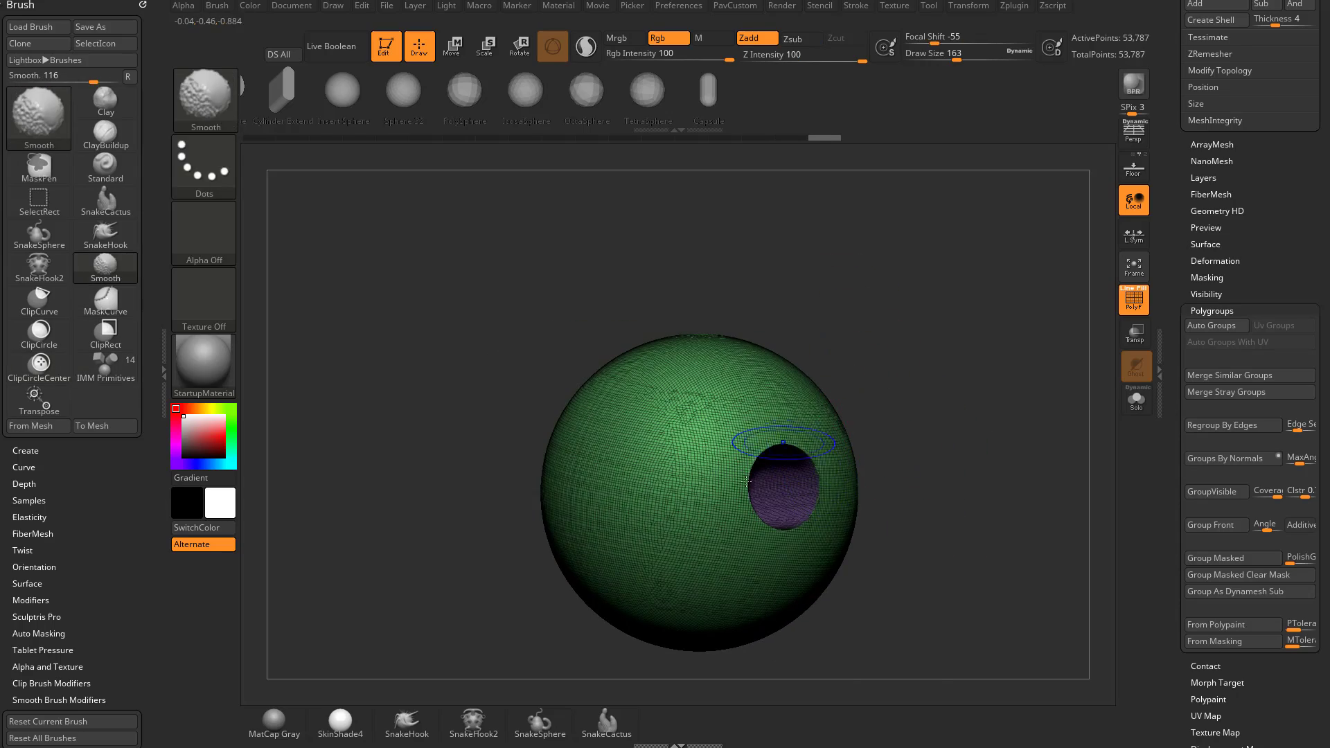
{"action": "left_click_drag", "start_coordinate": [746, 482], "coordinate": [775, 428], "text": "shift"}
{"action": "left_click_drag", "start_coordinate": [885, 359], "coordinate": [810, 364]}
{"action": "left_click_drag", "start_coordinate": [778, 474], "coordinate": [750, 520], "text": "shift"}
{"action": "mouse_move", "coordinate": [966, 364]}
{"action": "left_mouse_down"}
{"action": "mouse_move", "coordinate": [934, 364]}
{"action": "mouse_move", "coordinate": [968, 334]}
{"action": "mouse_move", "coordinate": [878, 349]}
{"action": "left_mouse_up"}
Switch to ClipRect and try a small rectangular clip over the lower right rim of the hole.
{"action": "key", "text": "ctrl+shift+b"}
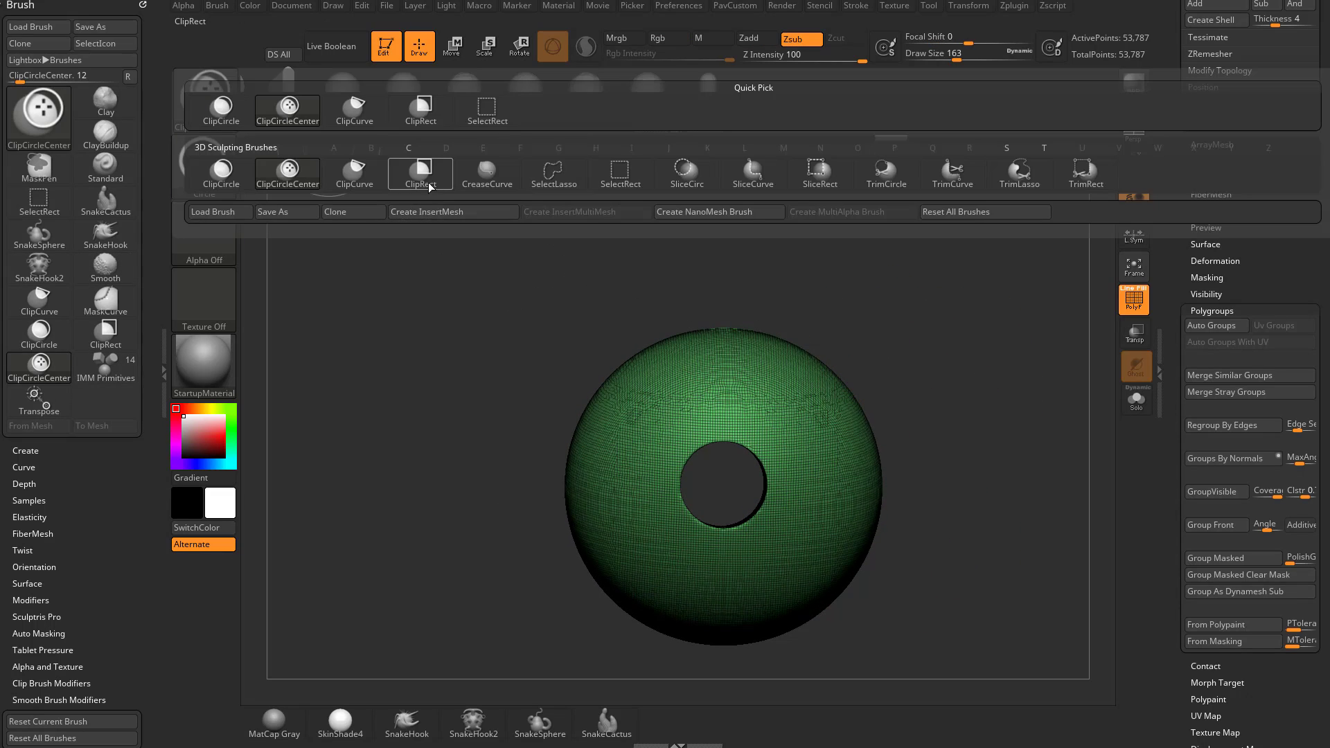
{"action": "left_click", "coordinate": [420, 110]}
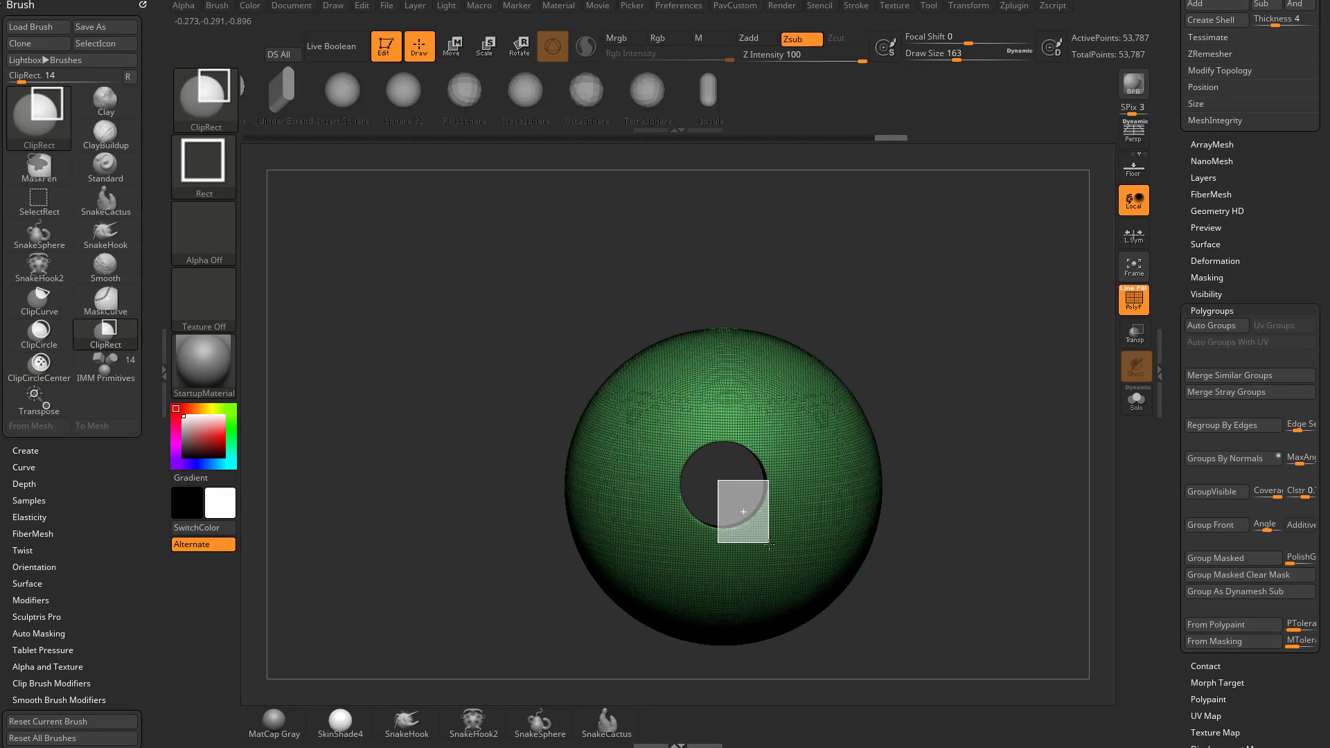
{"action": "left_click_drag", "start_coordinate": [763, 534], "coordinate": [764, 534], "text": "ctrl+shift"}
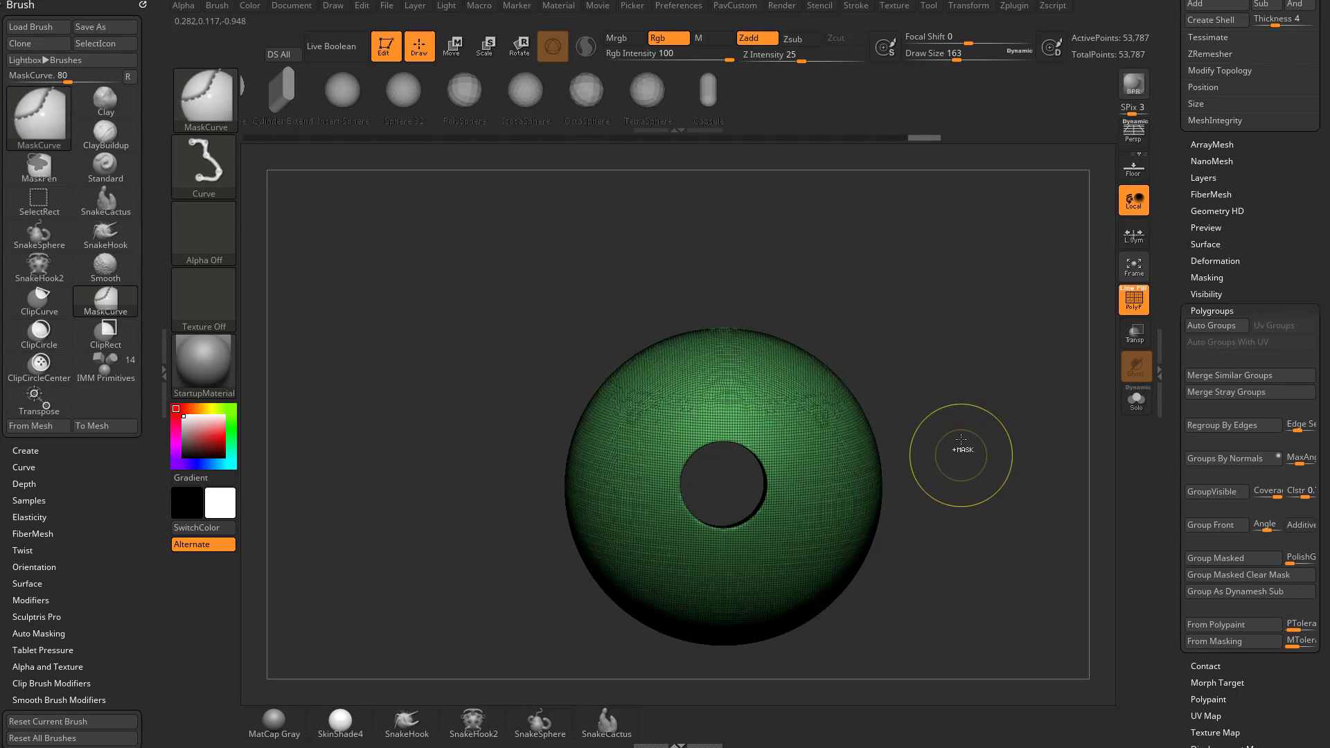
Set the ClipRect brush's stroke to Square and Center.
{"action": "key", "text": "ctrl+shift+b"}
{"action": "left_click", "coordinate": [203, 166]}
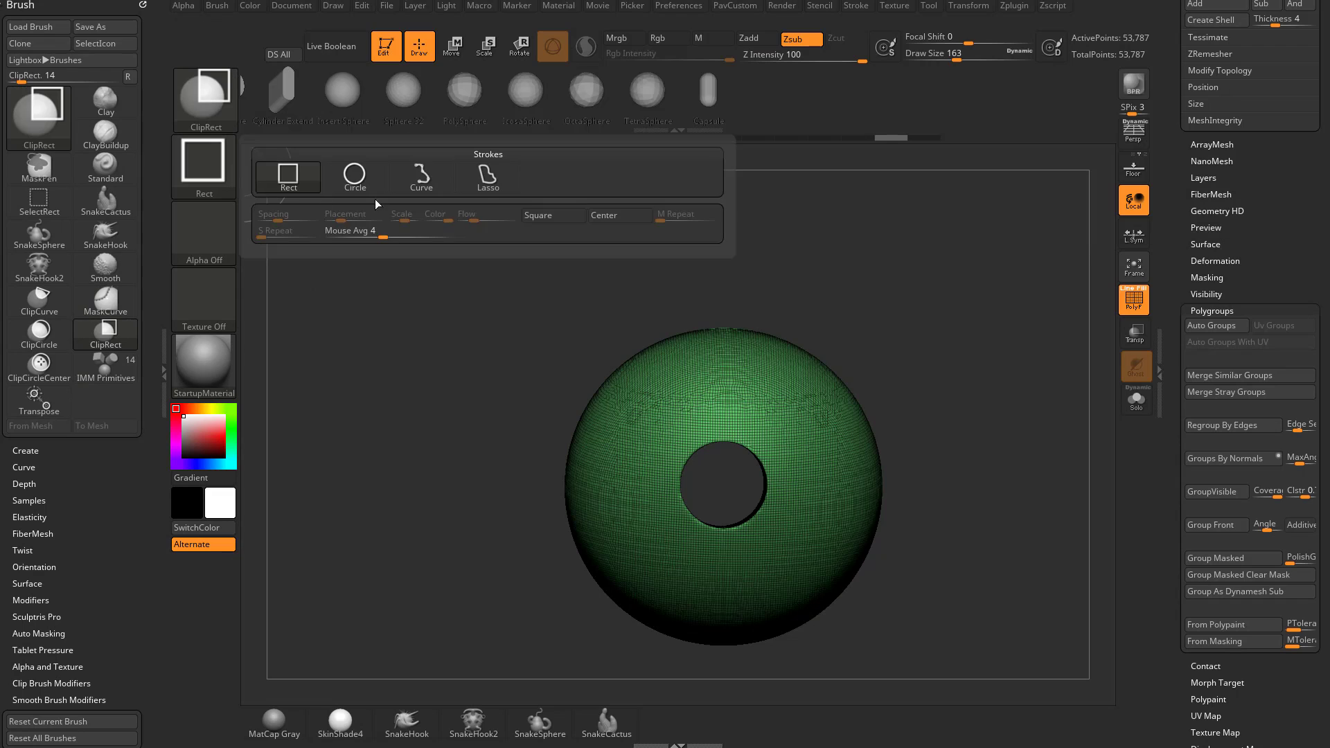
{"action": "left_click", "coordinate": [540, 213]}
{"action": "left_click", "coordinate": [203, 166]}
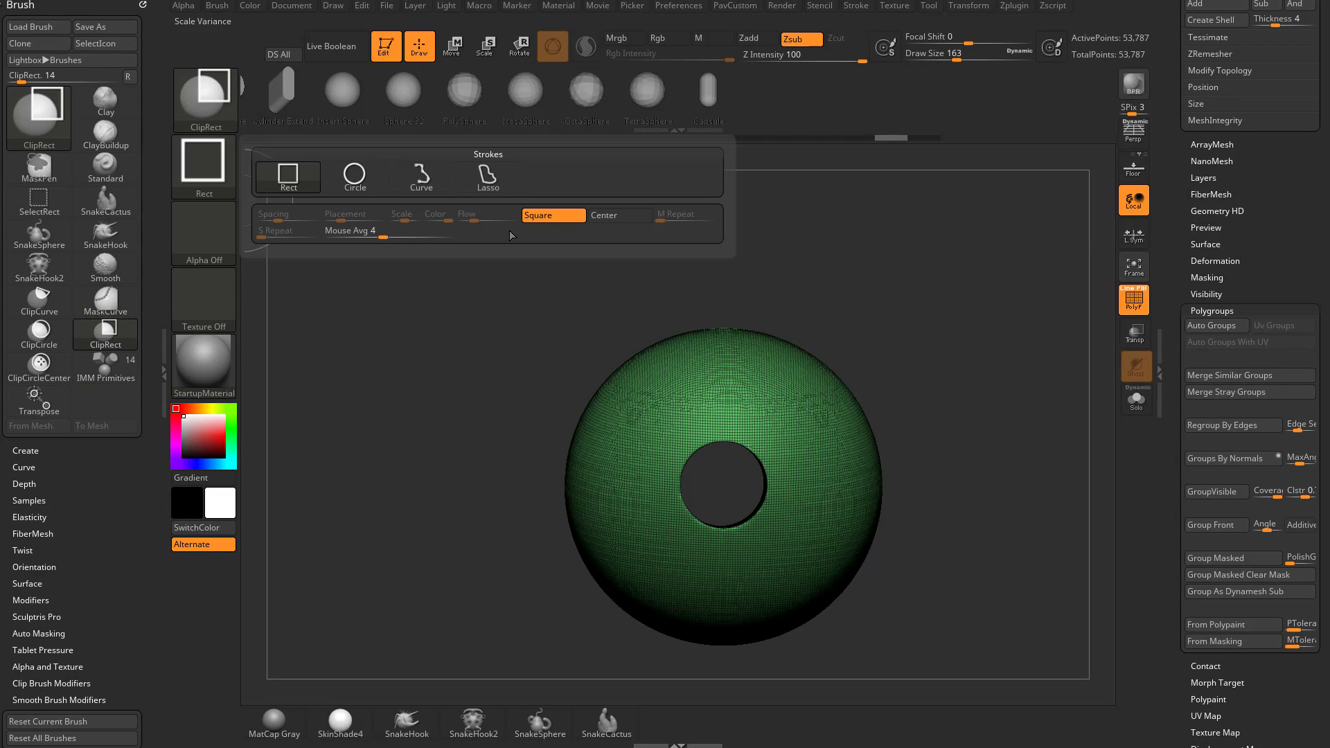
{"action": "left_click", "coordinate": [607, 216]}
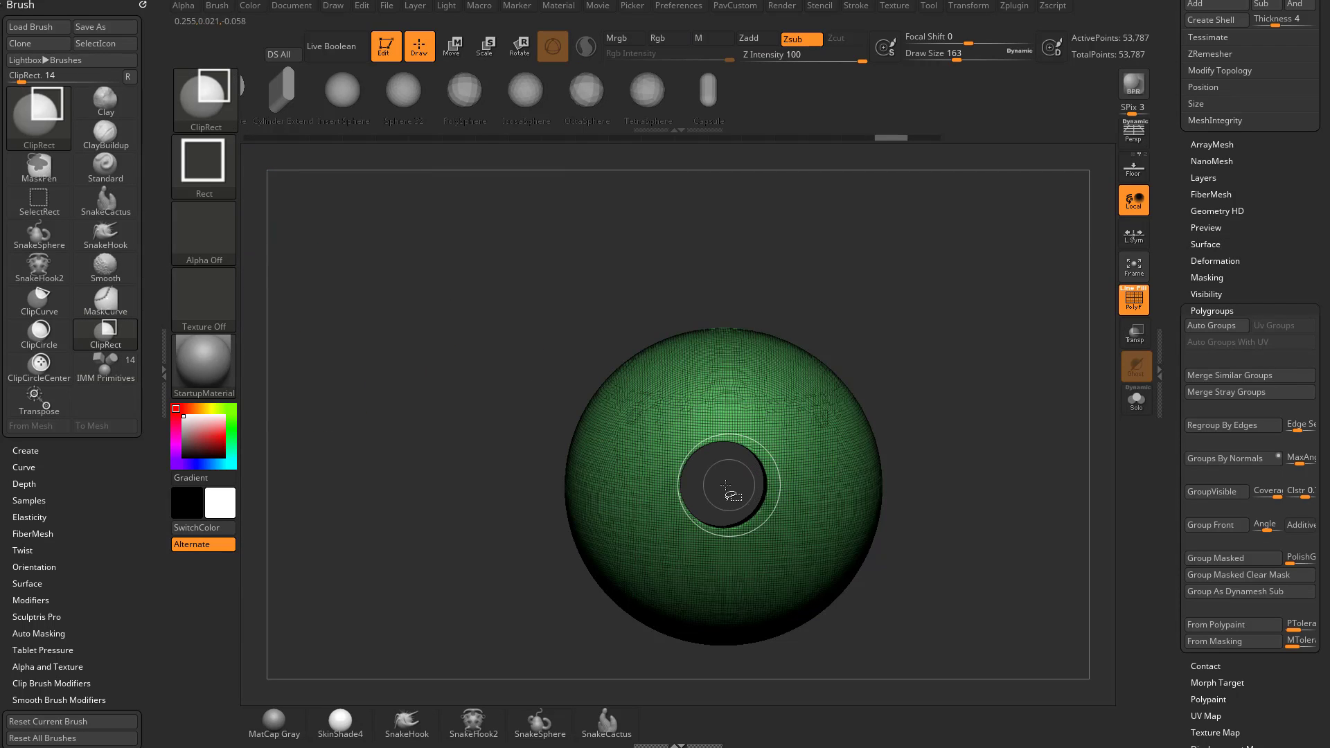
Try clipping a centered square slightly larger than the sphere's round hole, inspect the cut at an angle, and undo it.
{"action": "left_click_drag", "start_coordinate": [750, 500], "coordinate": [812, 525], "text": "ctrl+shift"}
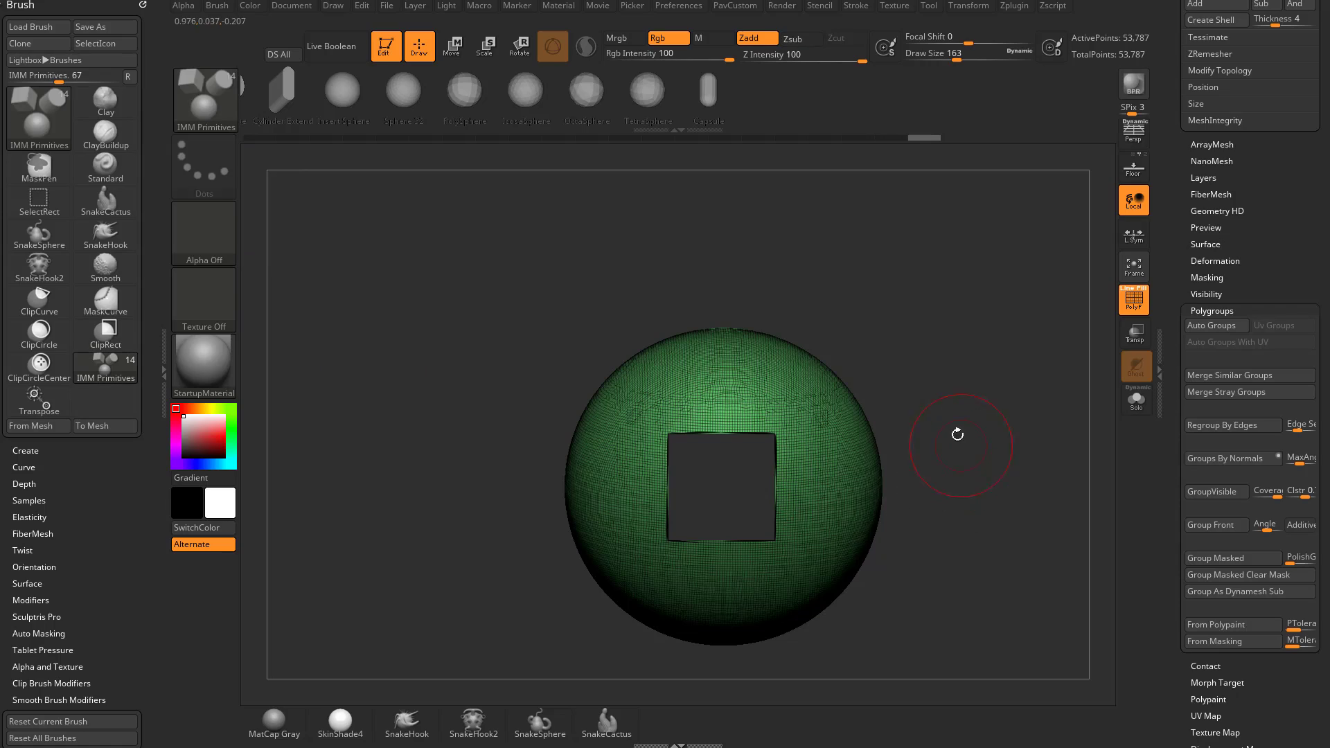
{"action": "mouse_move", "coordinate": [957, 434]}
{"action": "left_mouse_down"}
{"action": "mouse_move", "coordinate": [1047, 415]}
{"action": "mouse_move", "coordinate": [873, 415]}
{"action": "mouse_move", "coordinate": [971, 394]}
{"action": "mouse_move", "coordinate": [896, 442]}
{"action": "mouse_move", "coordinate": [914, 416]}
{"action": "mouse_move", "coordinate": [900, 379]}
{"action": "left_mouse_up"}
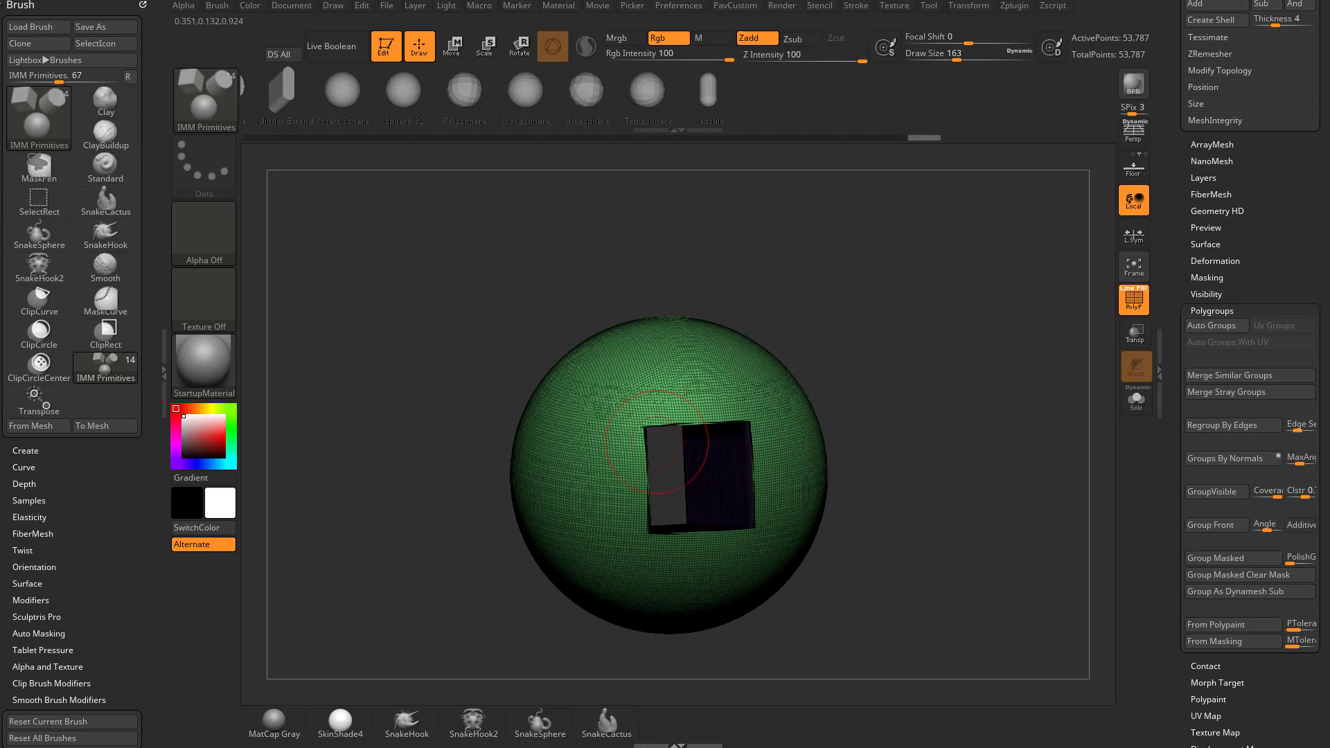
{"action": "key", "text": "ctrl+z"}
{"action": "left_click_drag", "start_coordinate": [989, 371], "coordinate": [904, 381], "text": "alt"}
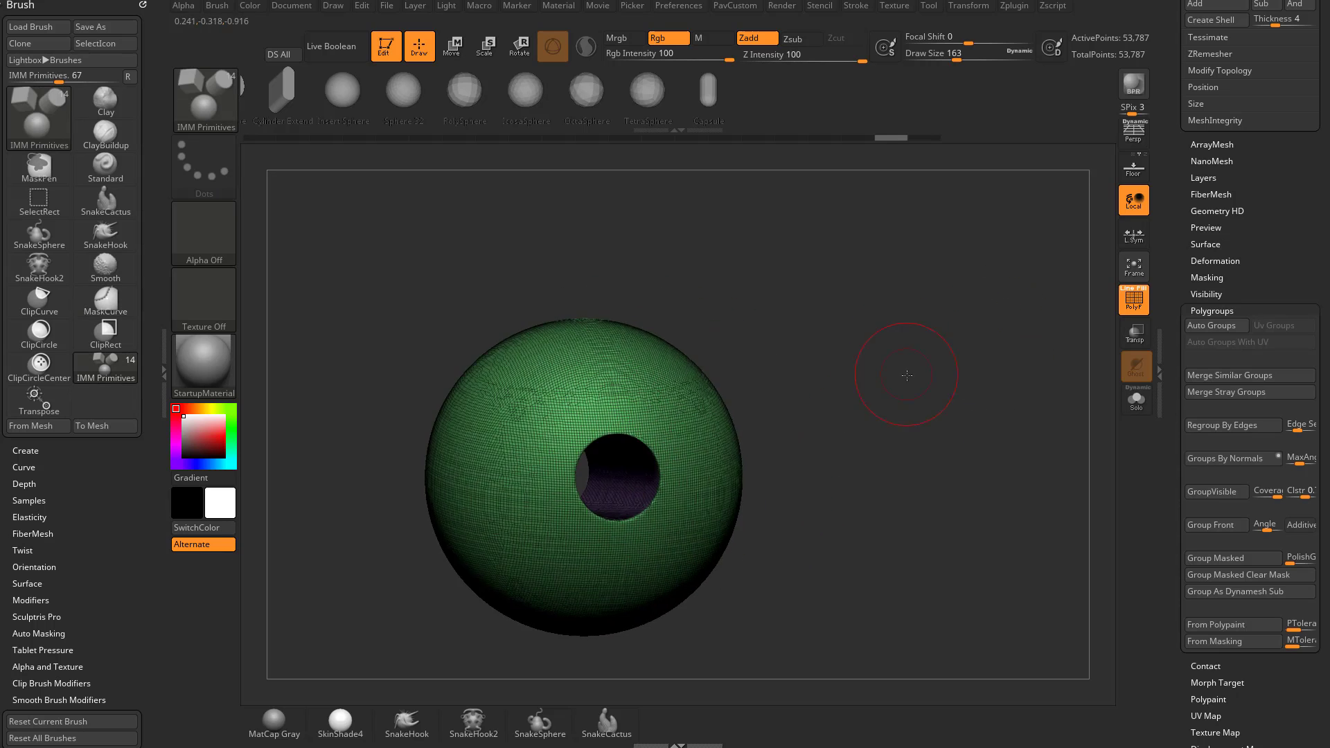
Choose a cube from the IMM Primitives brush and insert it on the sphere over the upper edge of the hole.
{"action": "key", "text": "b"}
{"action": "key", "text": "i"}
{"action": "left_click", "coordinate": [1151, 516]}
{"action": "key", "text": "m"}
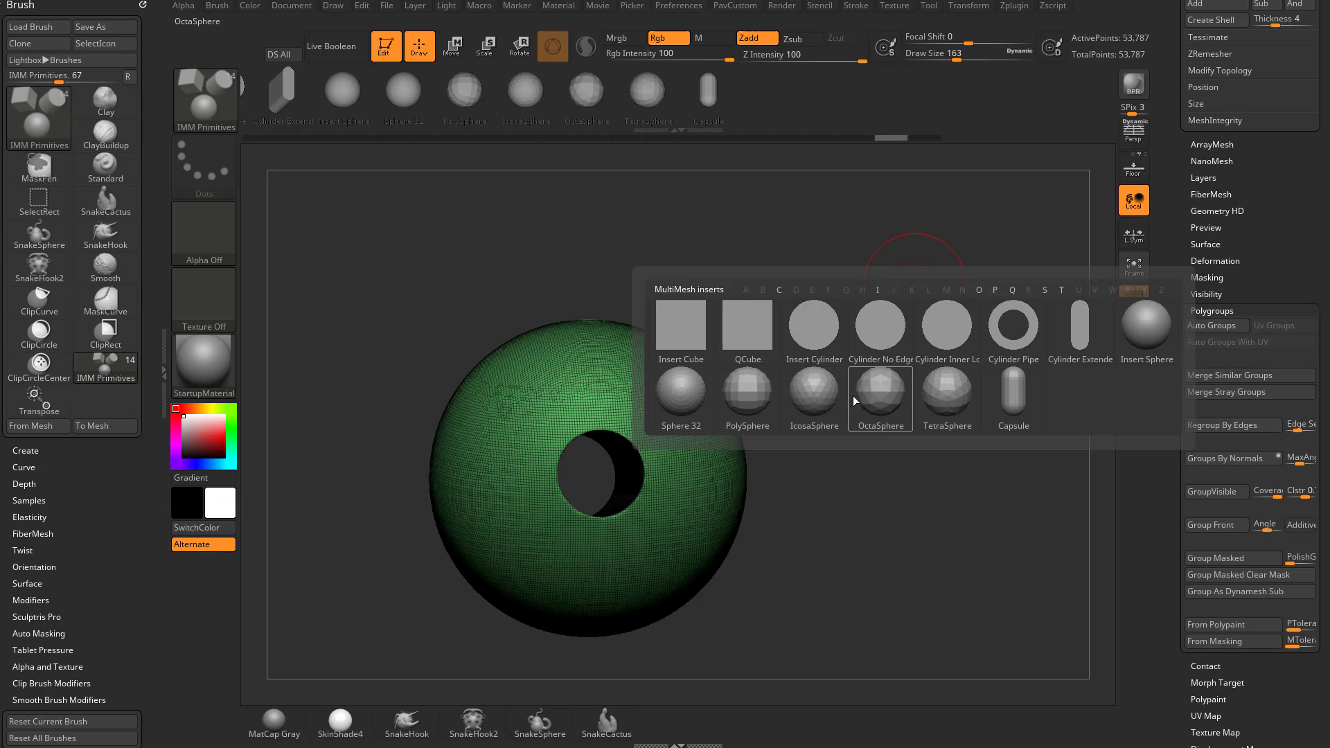
{"action": "left_click", "coordinate": [761, 354]}
{"action": "left_click_drag", "start_coordinate": [606, 417], "coordinate": [676, 423]}
{"action": "left_click_drag", "start_coordinate": [779, 396], "coordinate": [918, 397]}
Rotate and move the inserted cube in line with the hole and stretch it along Z through the whole sphere.
{"action": "key", "text": "w"}
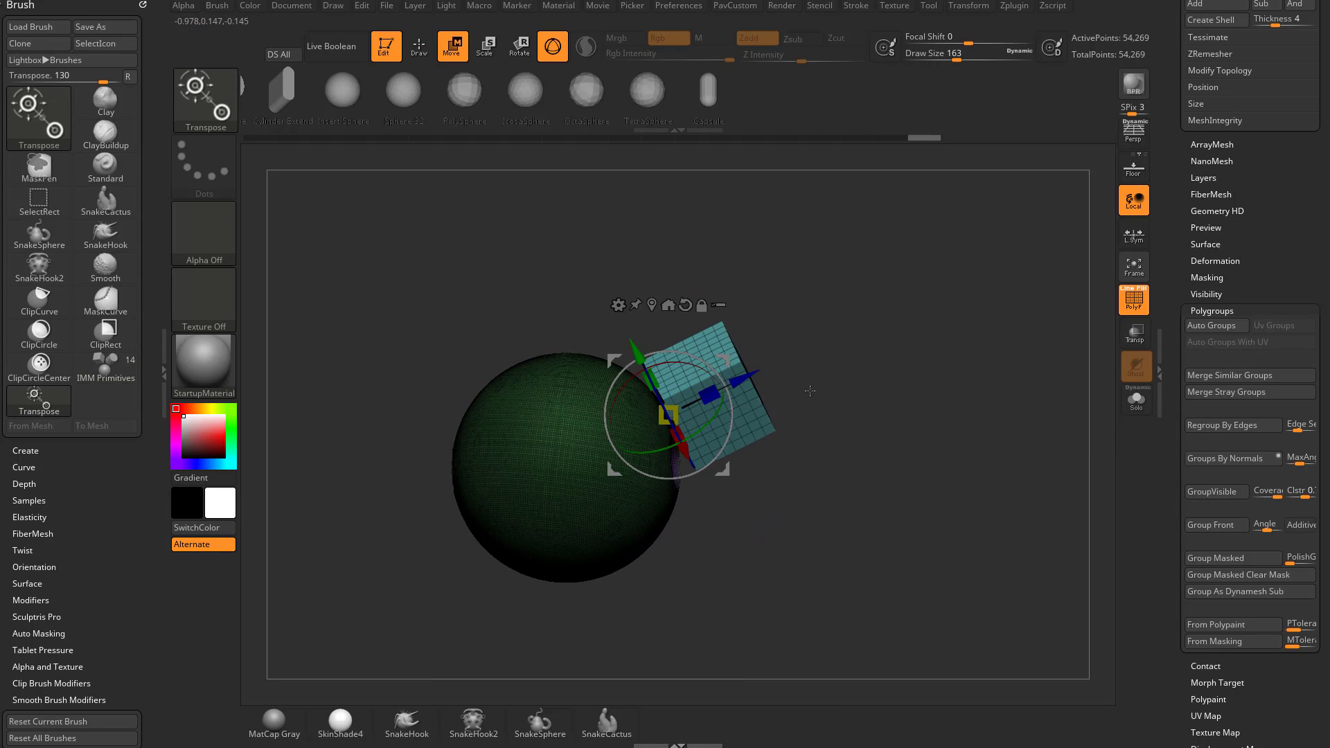
{"action": "mouse_move", "coordinate": [698, 358]}
{"action": "left_mouse_down"}
{"action": "mouse_move", "coordinate": [735, 359]}
{"action": "mouse_move", "coordinate": [717, 406]}
{"action": "left_mouse_up"}
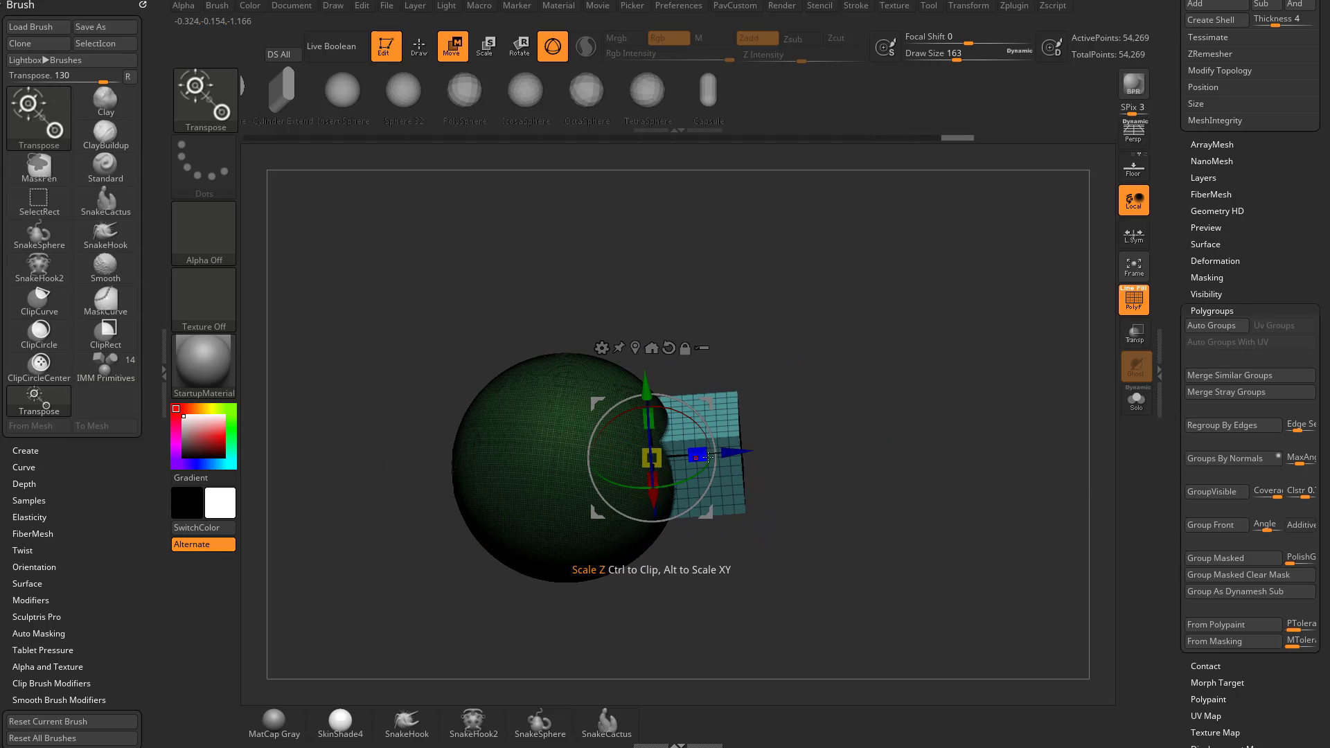
{"action": "mouse_move", "coordinate": [698, 454]}
{"action": "left_mouse_down"}
{"action": "mouse_move", "coordinate": [852, 444]}
{"action": "mouse_move", "coordinate": [716, 451]}
{"action": "mouse_move", "coordinate": [419, 434]}
{"action": "left_mouse_up"}
{"action": "key", "text": "q"}
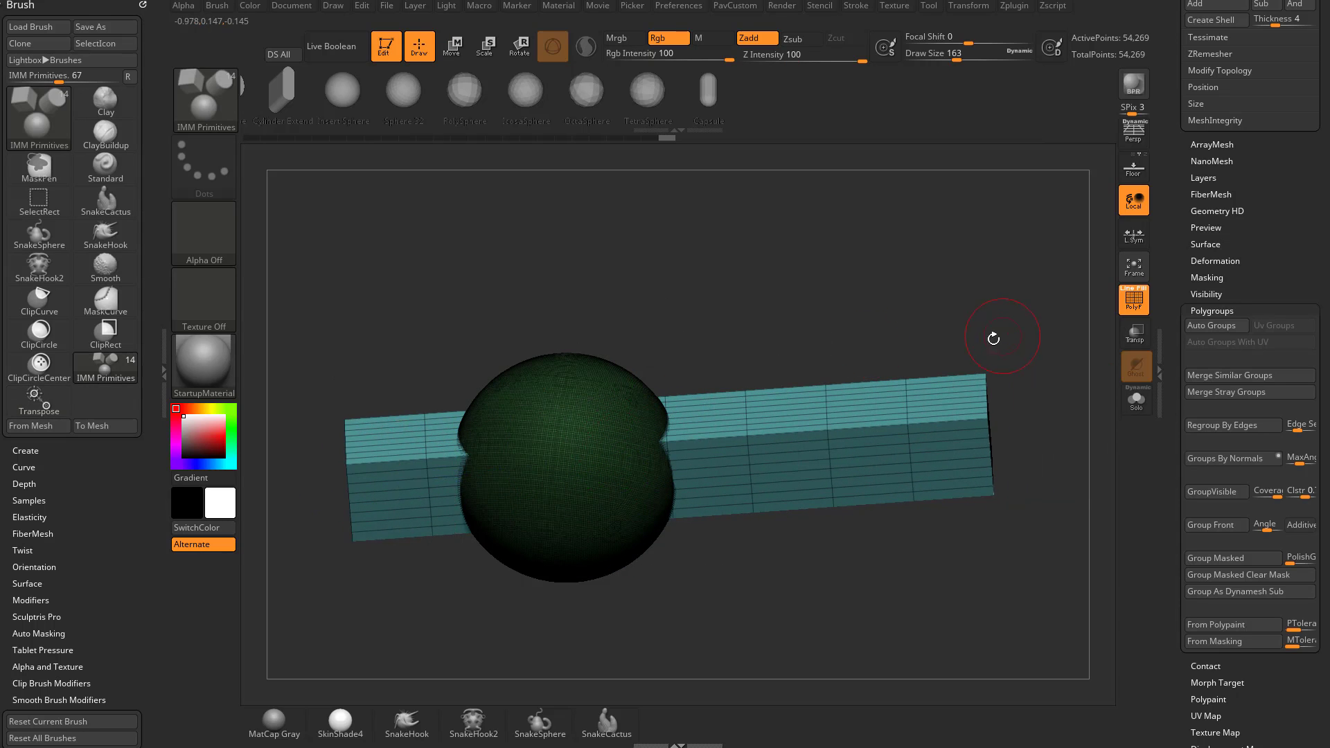
Isolate the stretched cube's polygroup and mark it as a DynaMesh subtraction with Group As Dynamesh Sub.
{"action": "left_click_drag", "start_coordinate": [990, 334], "coordinate": [755, 378], "text": "shift"}
{"action": "key", "text": "1"}
{"action": "left_click", "coordinate": [562, 443], "text": "ctrl+shift"}
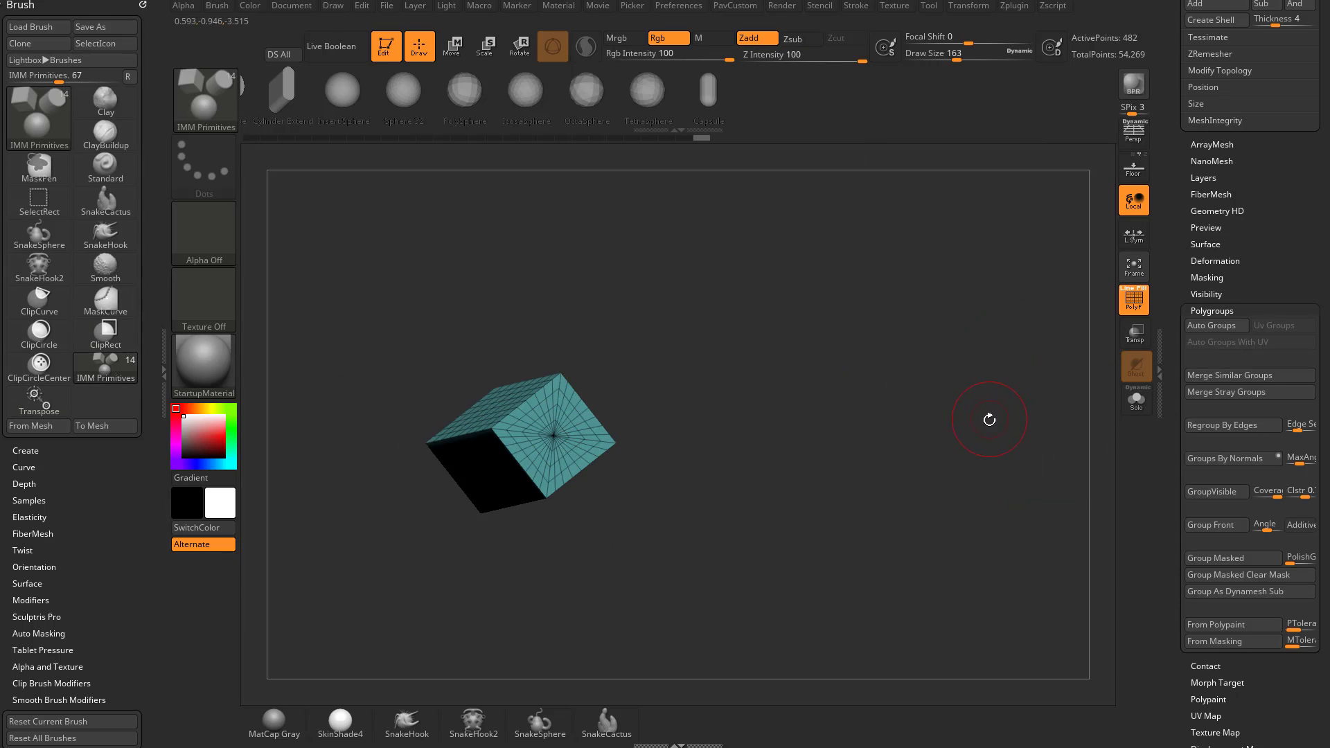
{"action": "key", "text": "space"}
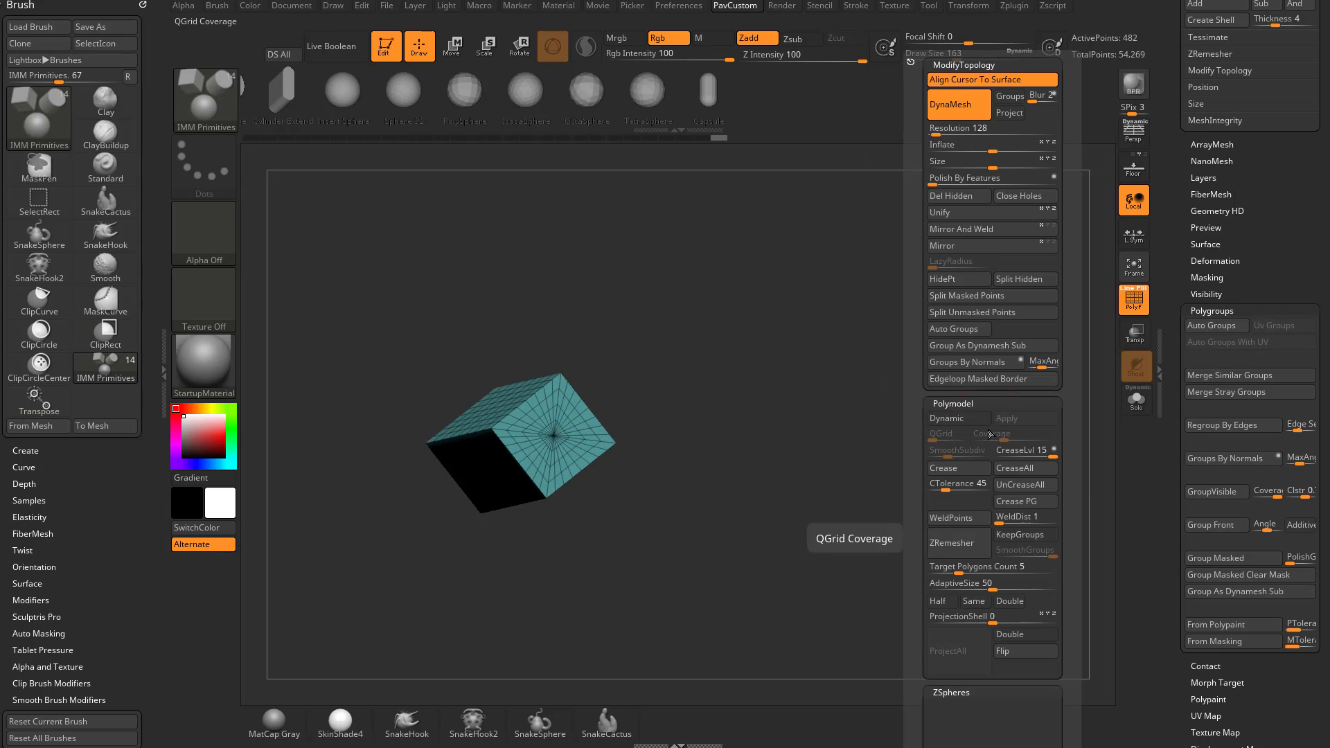
{"action": "left_click", "coordinate": [994, 346]}
Show the whole model again and update the DynaMesh to cut the square hole through the sphere.
{"action": "left_click", "coordinate": [819, 395], "text": "ctrl+shift"}
{"action": "left_click_drag", "start_coordinate": [906, 332], "coordinate": [954, 432], "text": "ctrl"}
{"action": "left_click_drag", "start_coordinate": [809, 355], "coordinate": [782, 416]}
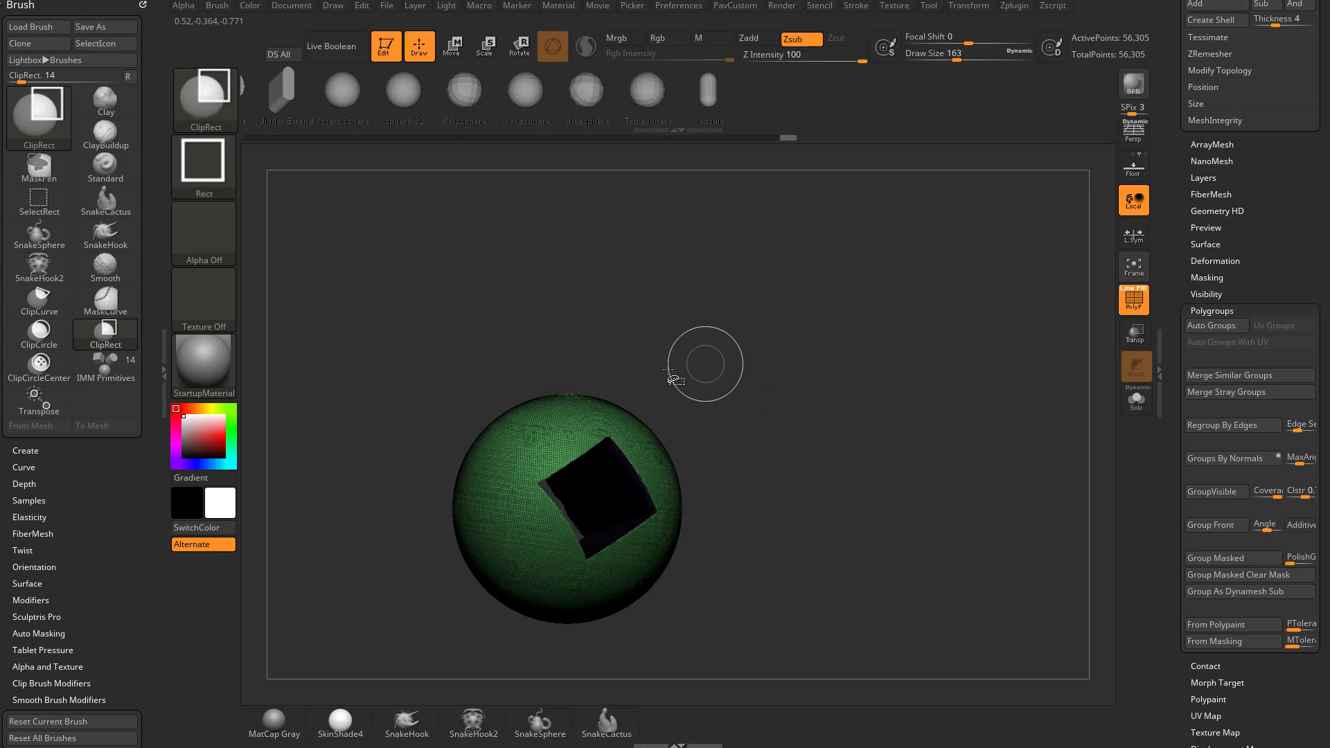
Switch the clip brush to ClipCurve.
{"action": "left_click", "coordinate": [223, 112], "text": "ctrl+shift"}
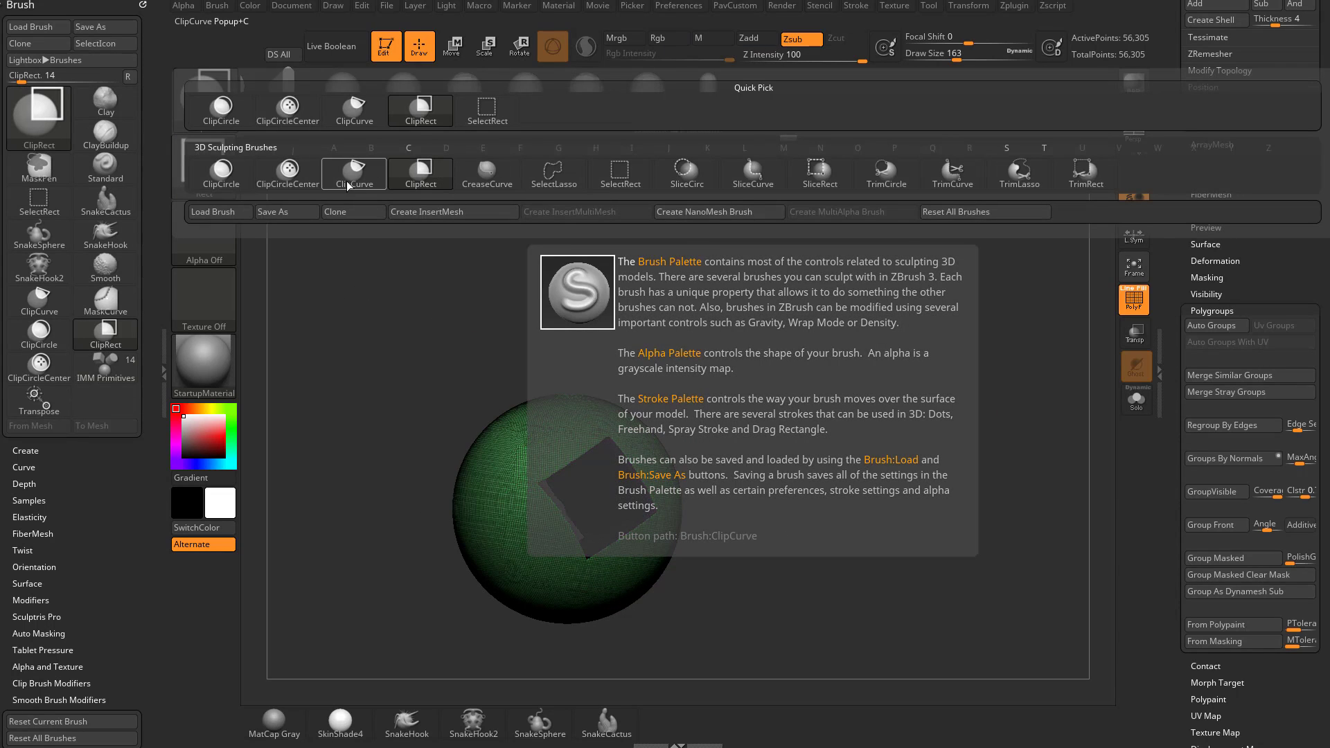